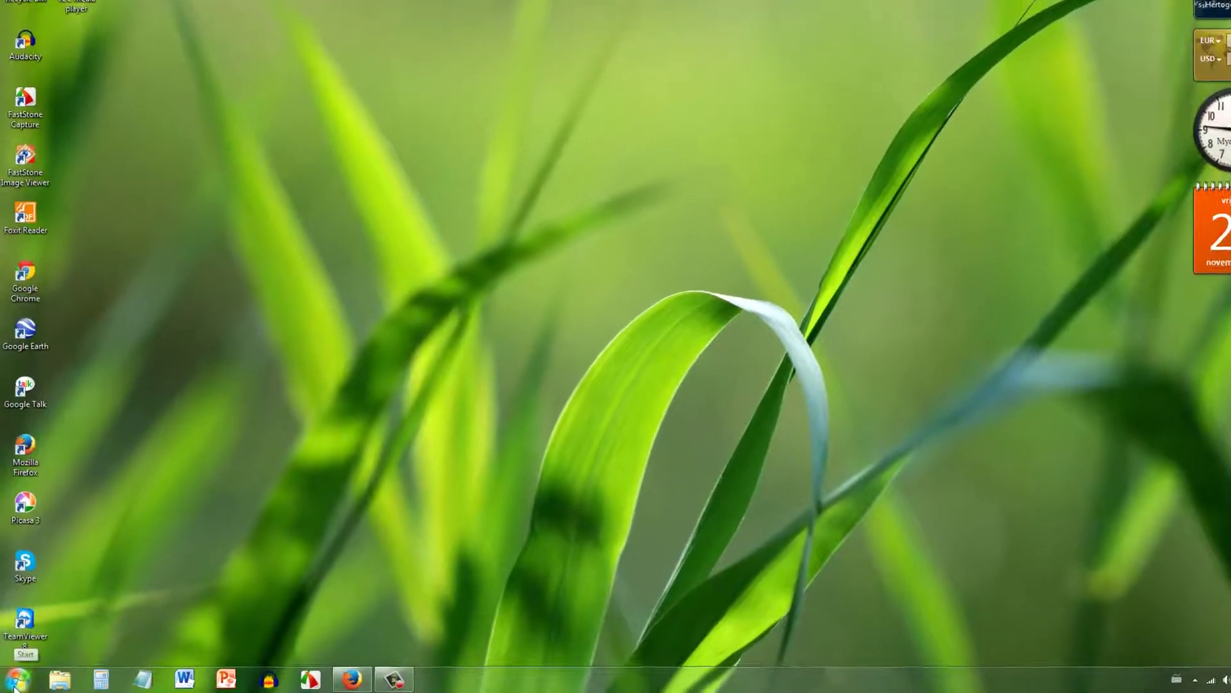
- Check the Windows edition and system type in the computer's system properties, and close the window
{"action": "left_click", "coordinate": [18, 679]}
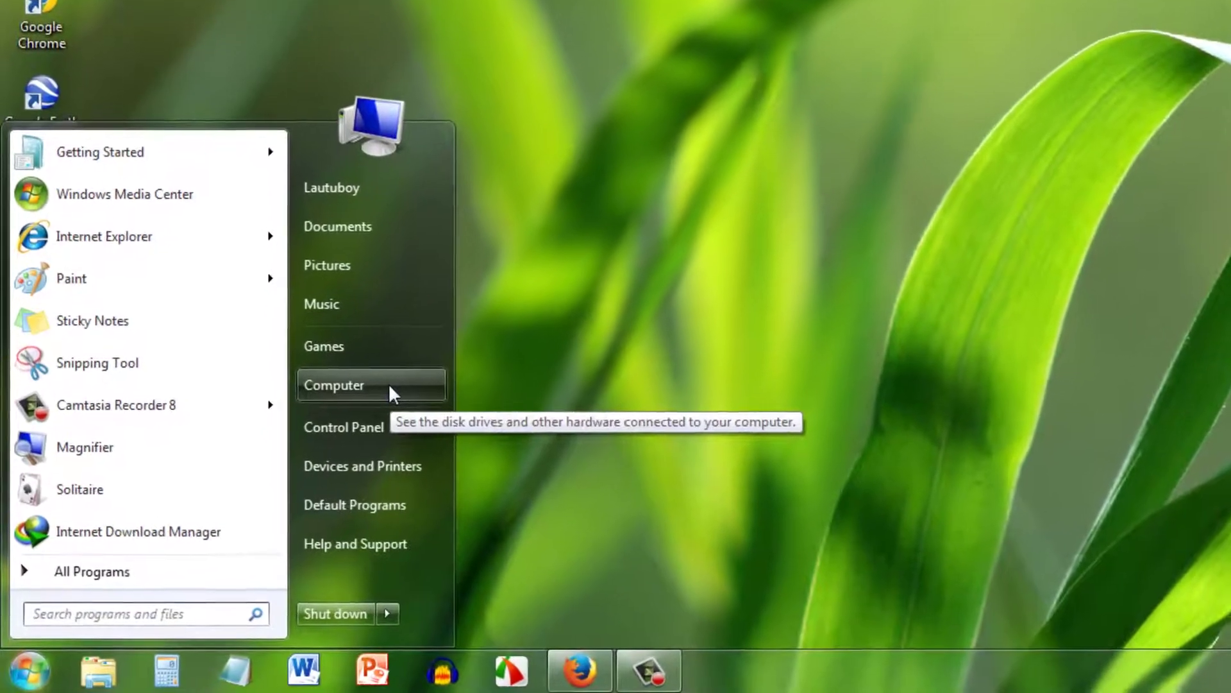
{"action": "right_click", "coordinate": [350, 415]}
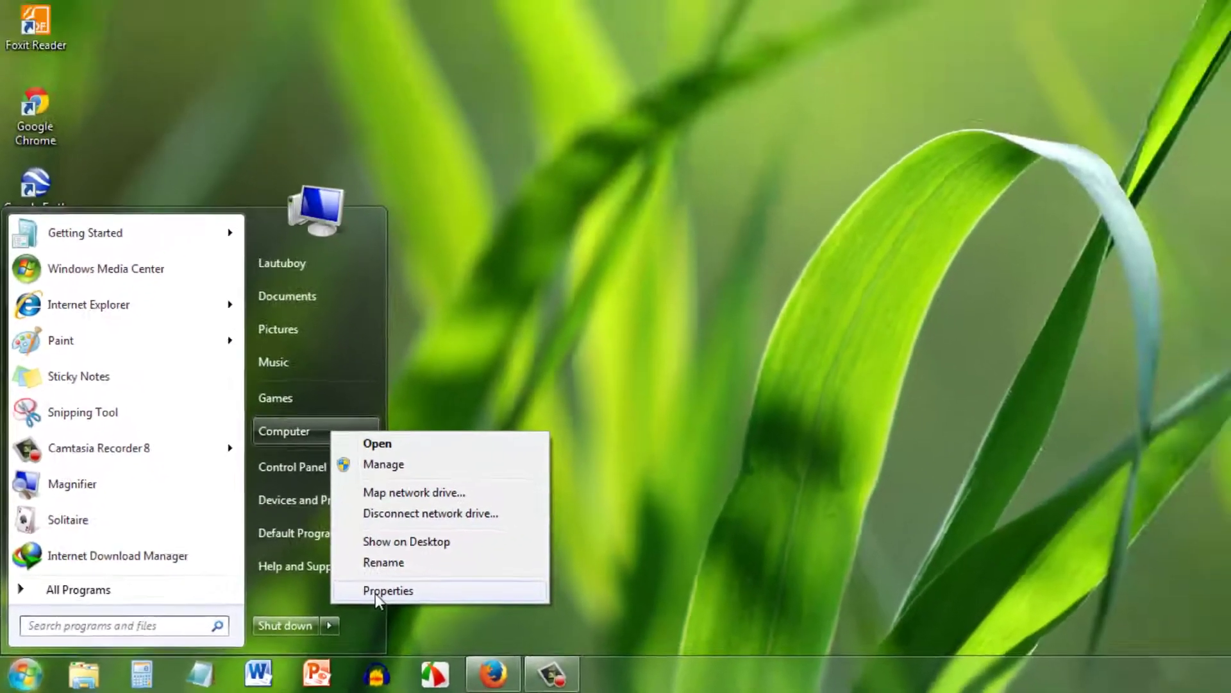
{"action": "left_click", "coordinate": [475, 565]}
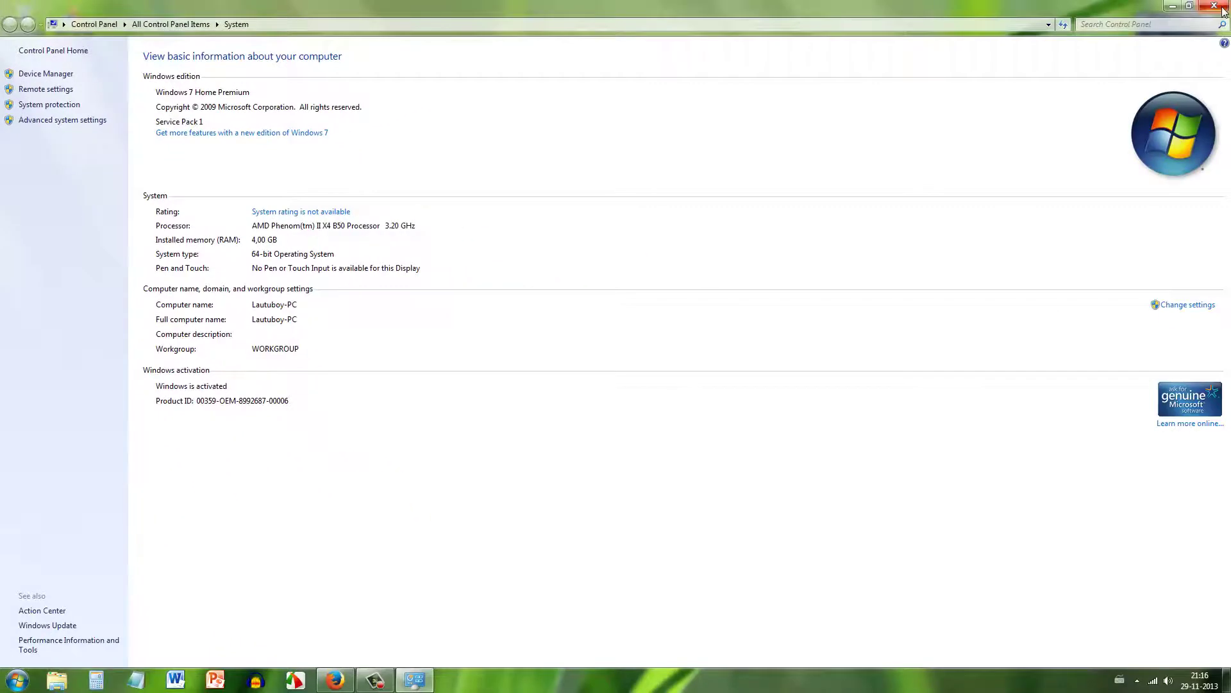
{"action": "left_click", "coordinate": [1222, 9]}
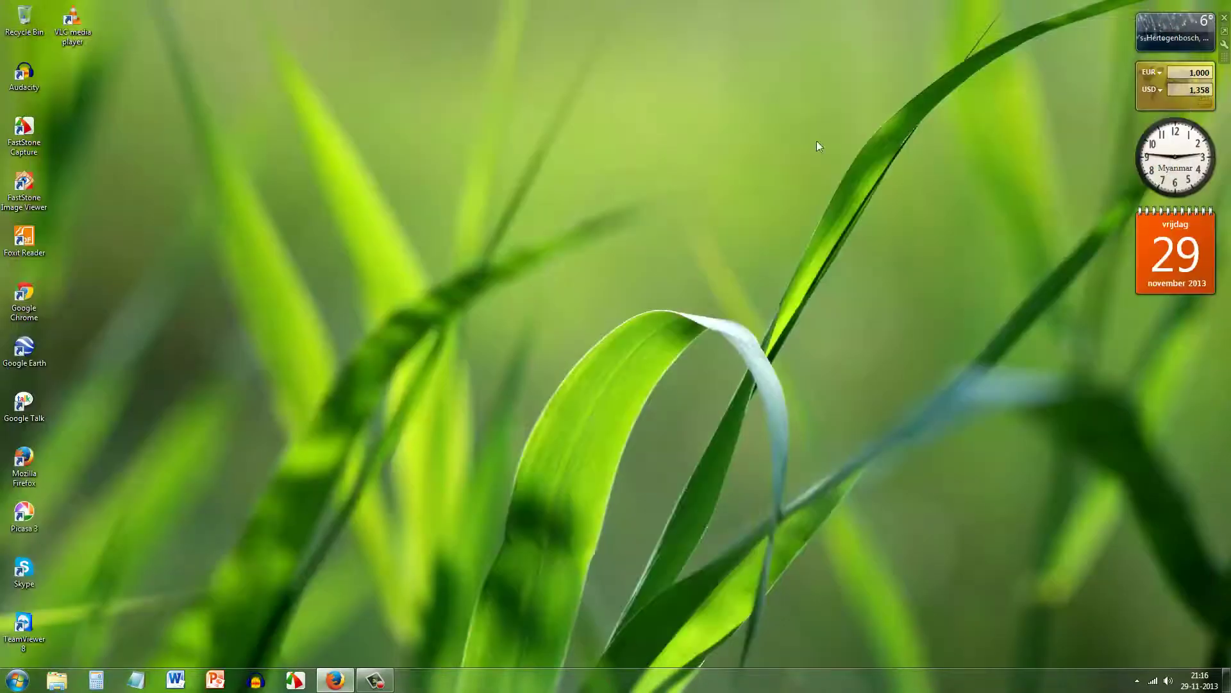
{"action": "right_click", "coordinate": [431, 229]}
{"action": "left_click", "coordinate": [439, 265]}
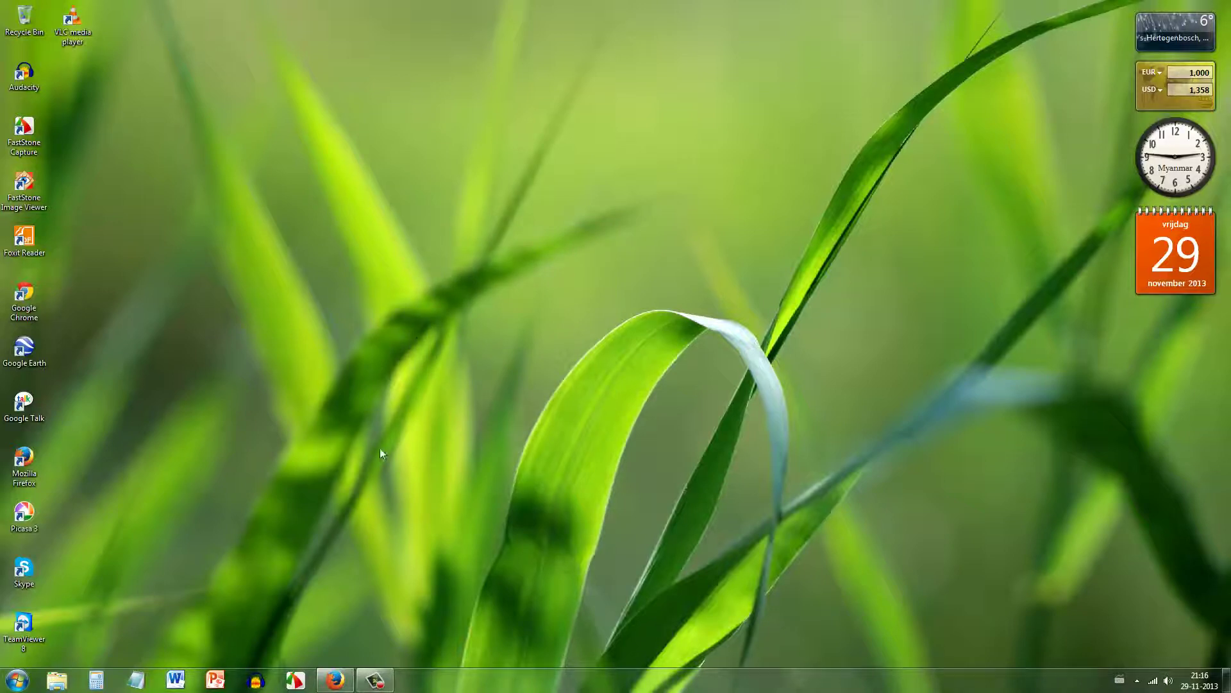
- Switch to Firefox, go to lautuboy.blogspot.com and show the posts labelled Font
{"action": "left_click", "coordinate": [334, 680]}
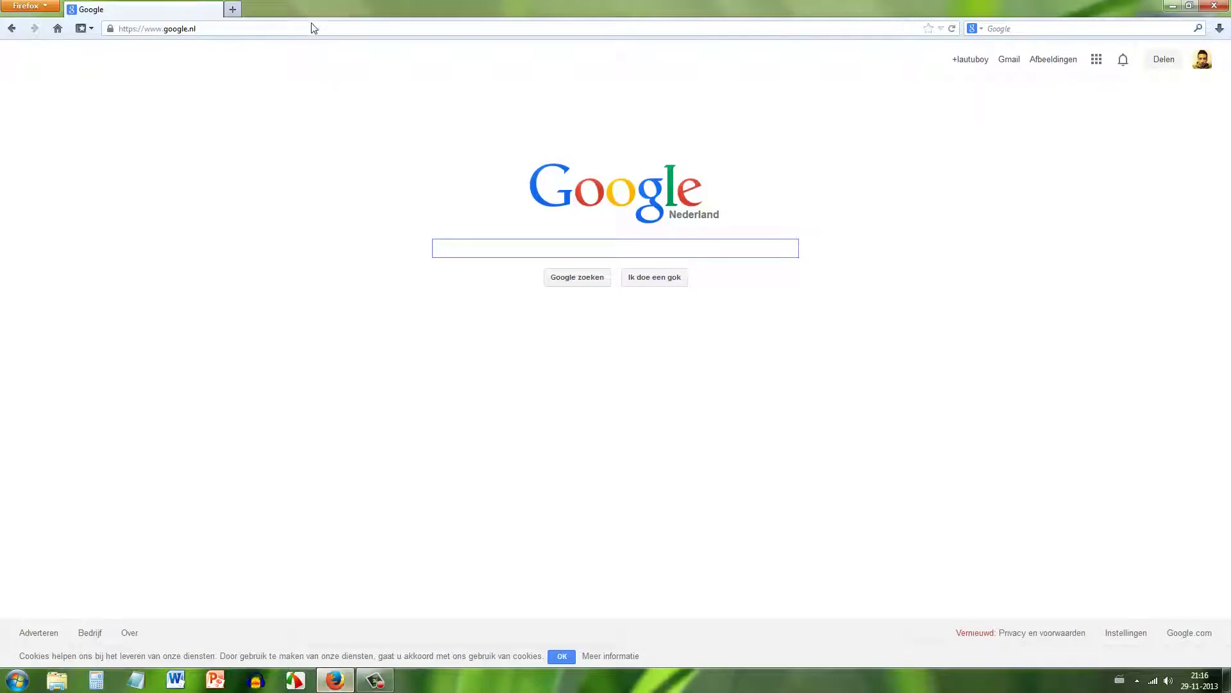
{"action": "left_click", "coordinate": [316, 34]}
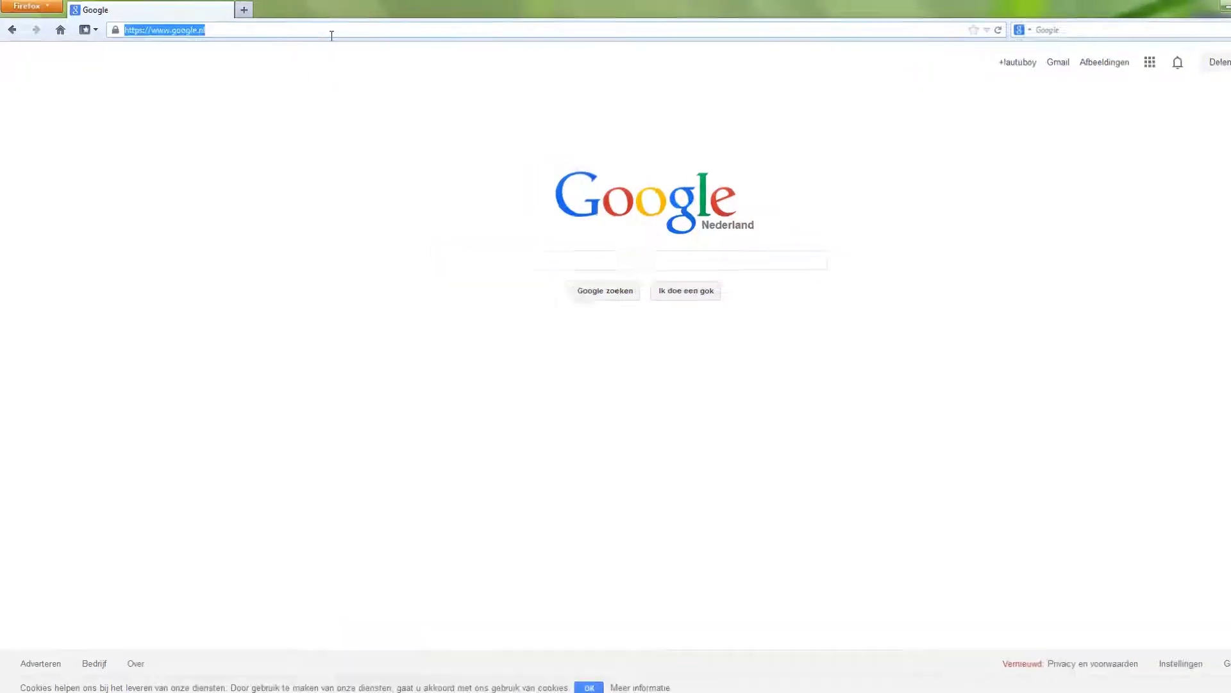
{"action": "type", "text": "lautuboy.blogspot.com/"}
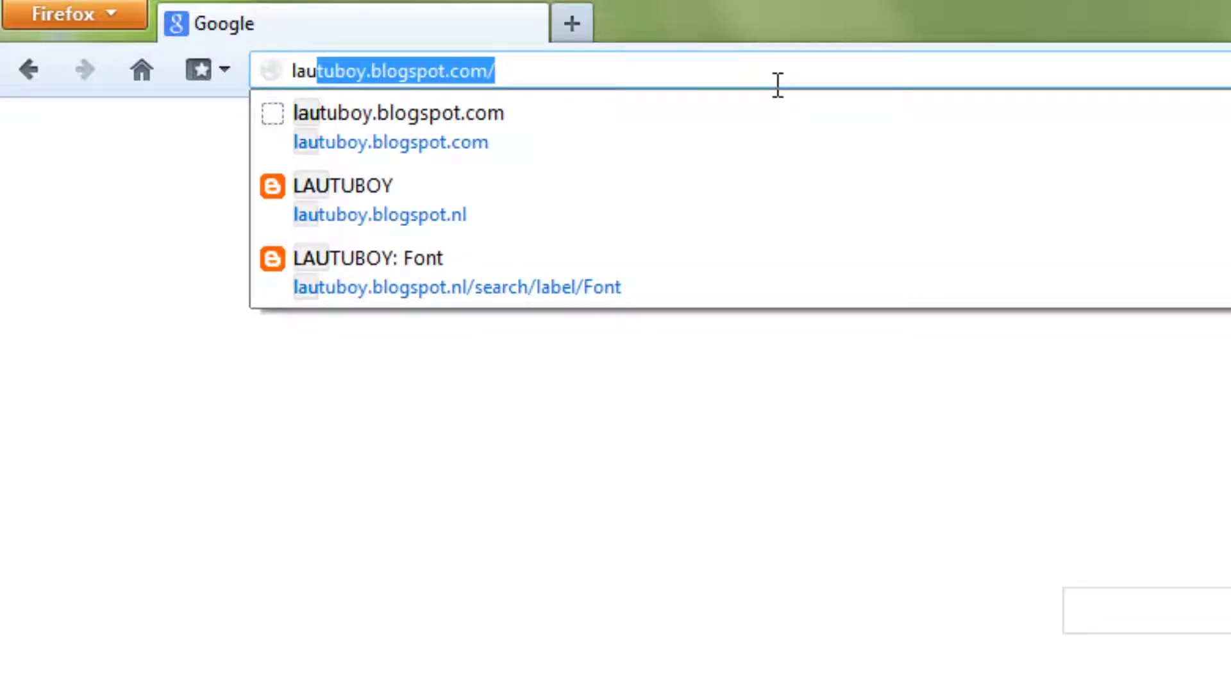
{"action": "key", "text": "Right"}
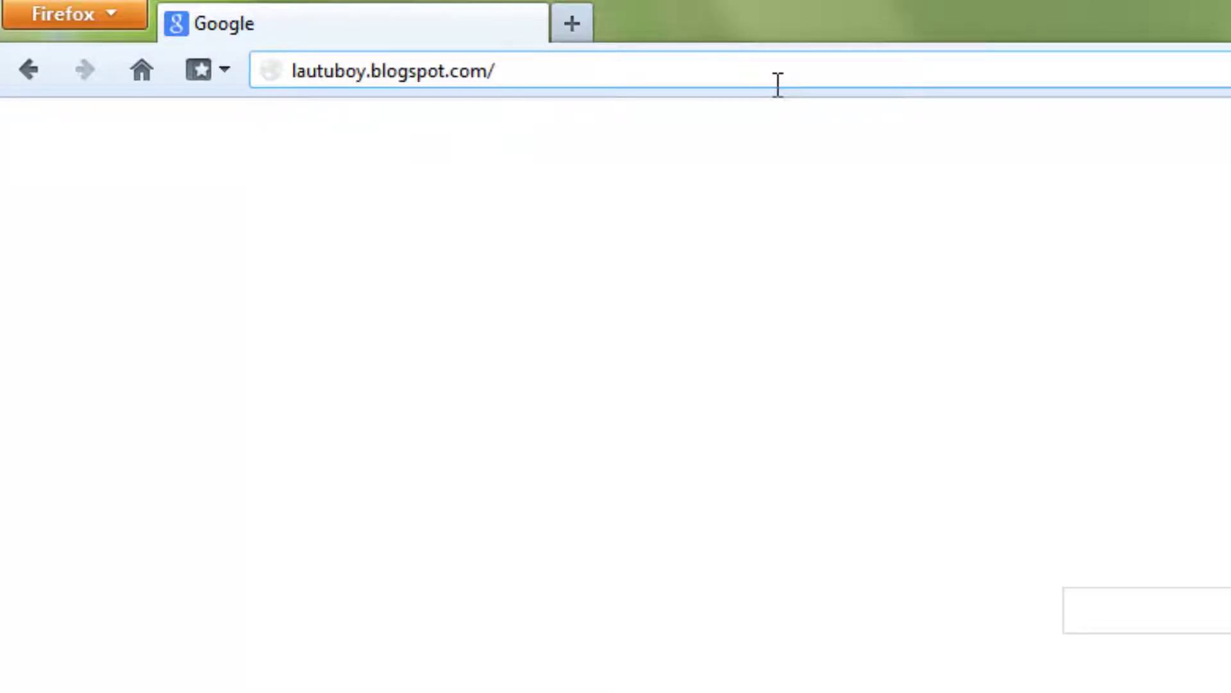
{"action": "key", "text": "Return"}
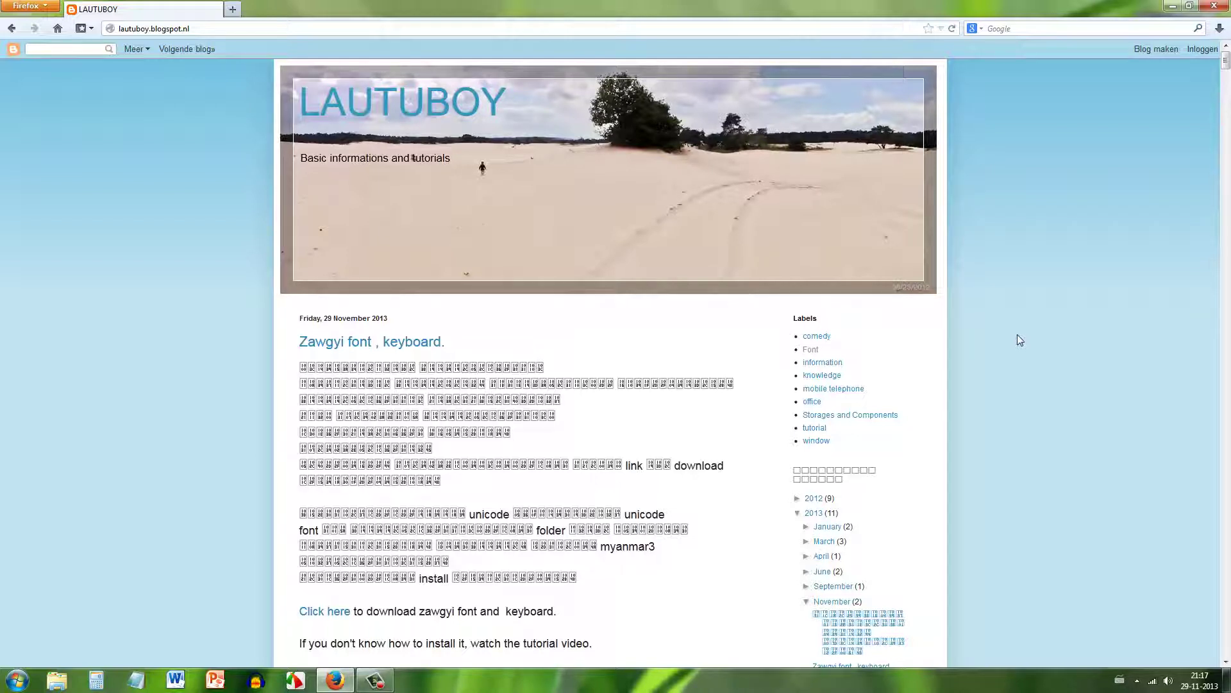
{"action": "scroll", "coordinate": [1018, 335], "scroll_direction": "down", "scroll_amount": 2}
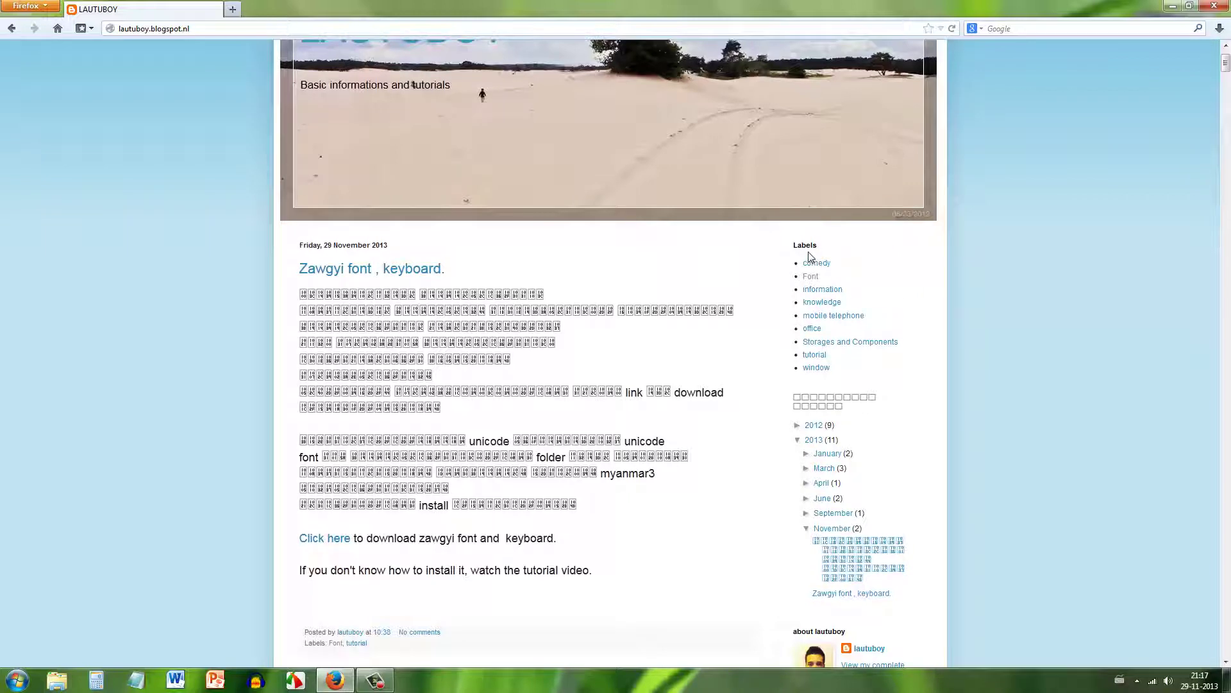
{"action": "left_click", "coordinate": [811, 276]}
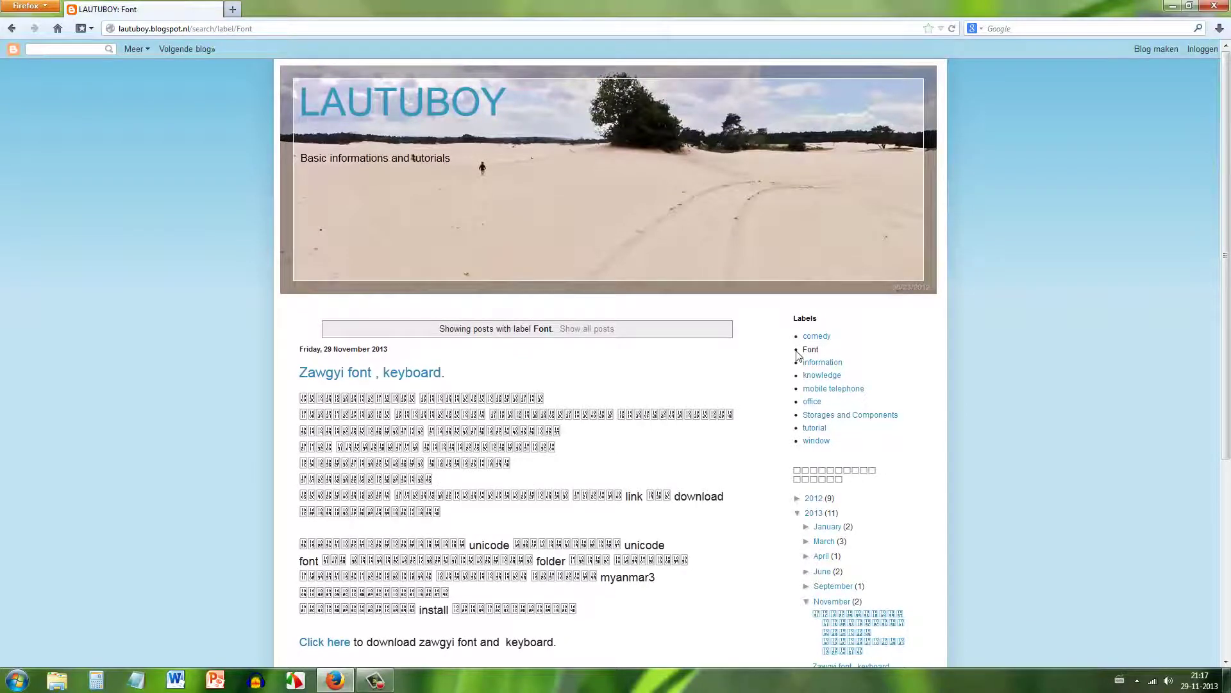
- Download the Zawgyi font and keyboard zip from the post, saving the file, and check it in the downloads list
{"action": "scroll", "coordinate": [757, 360], "scroll_direction": "down", "scroll_amount": 4}
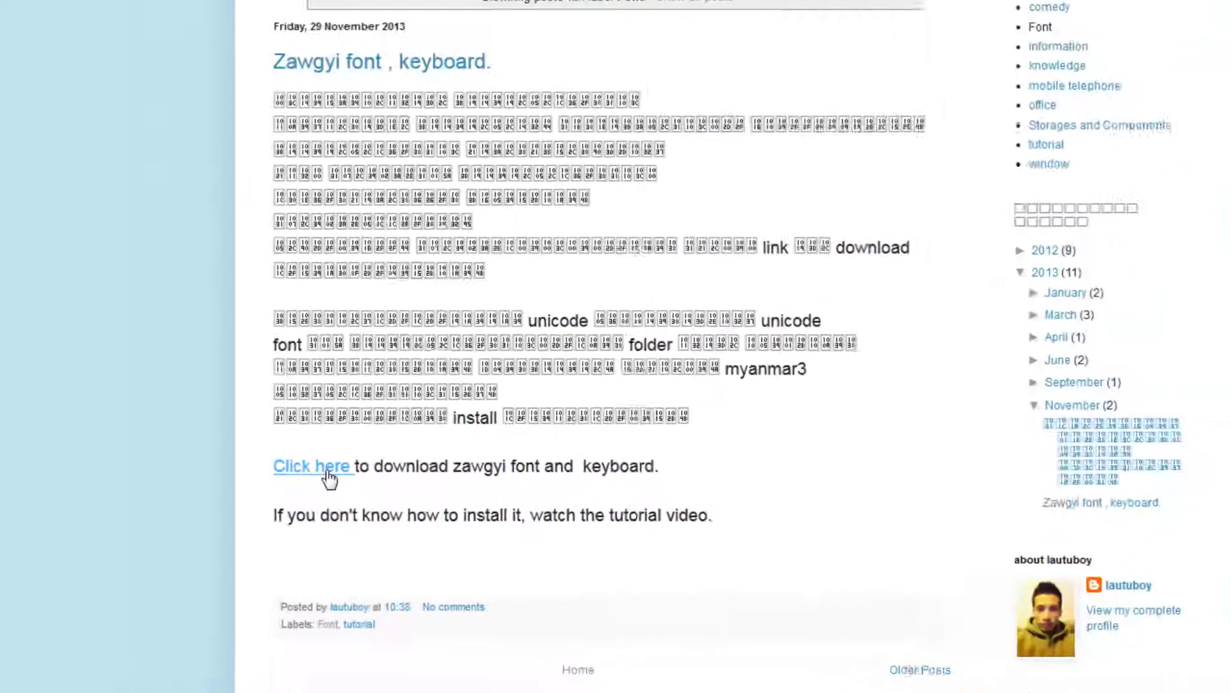
{"action": "left_click", "coordinate": [315, 423]}
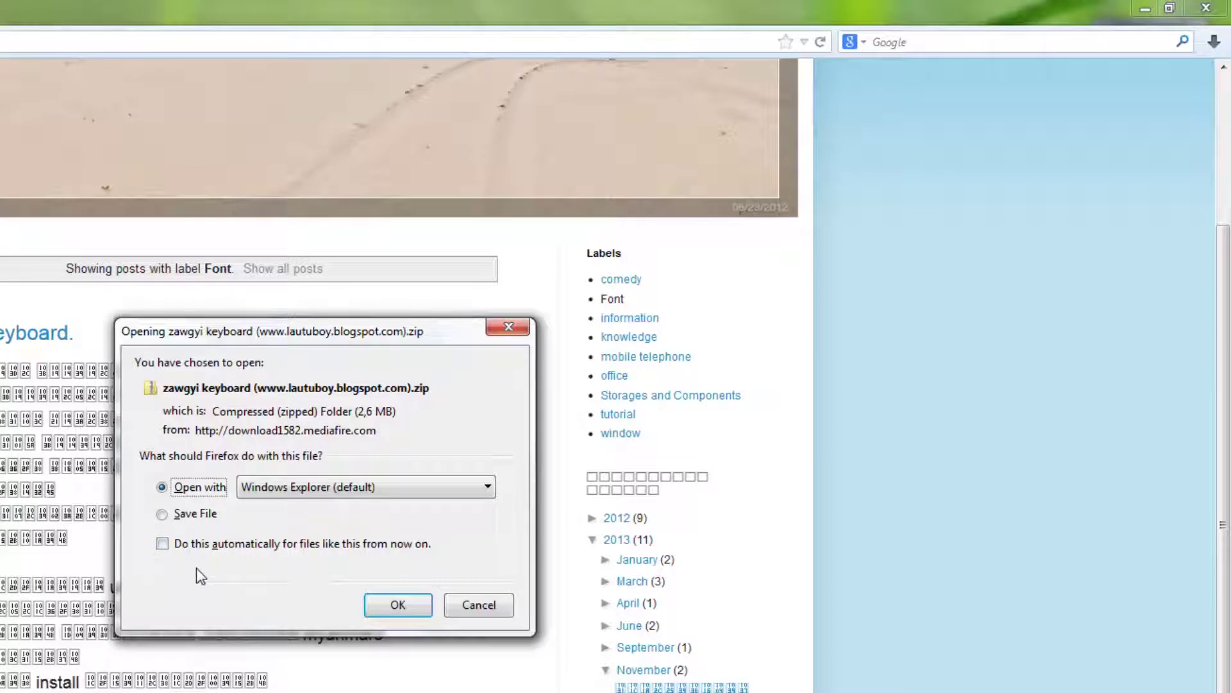
{"action": "left_click", "coordinate": [164, 517]}
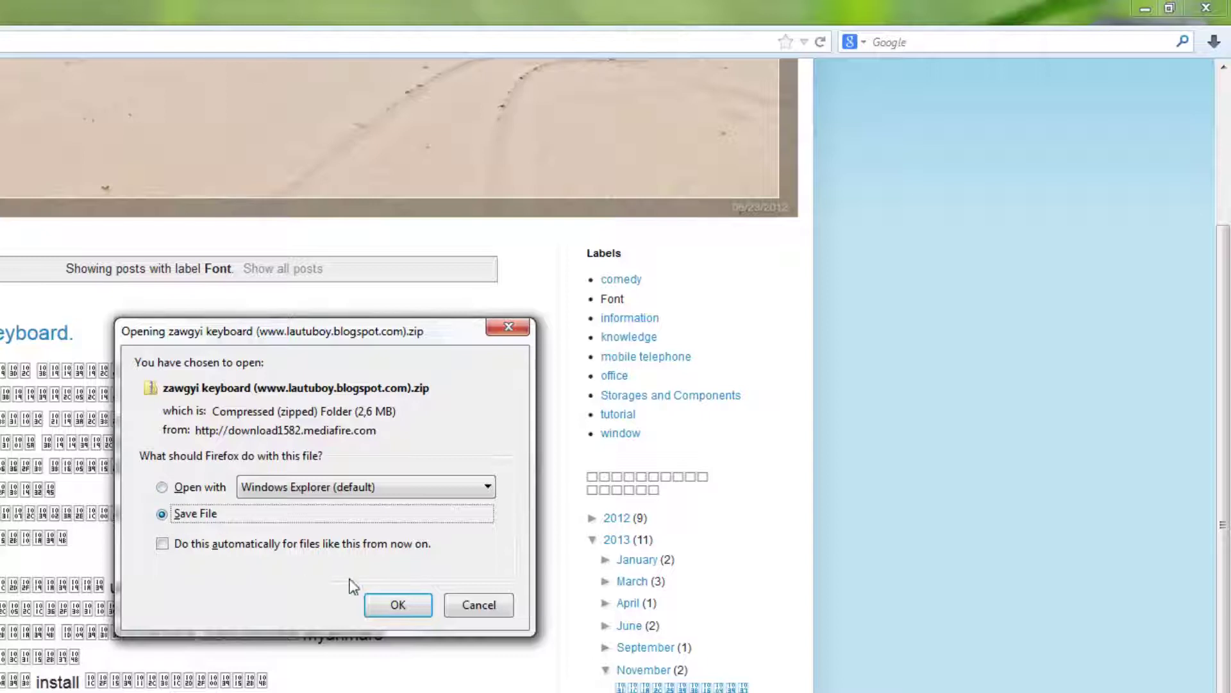
{"action": "left_click", "coordinate": [398, 606]}
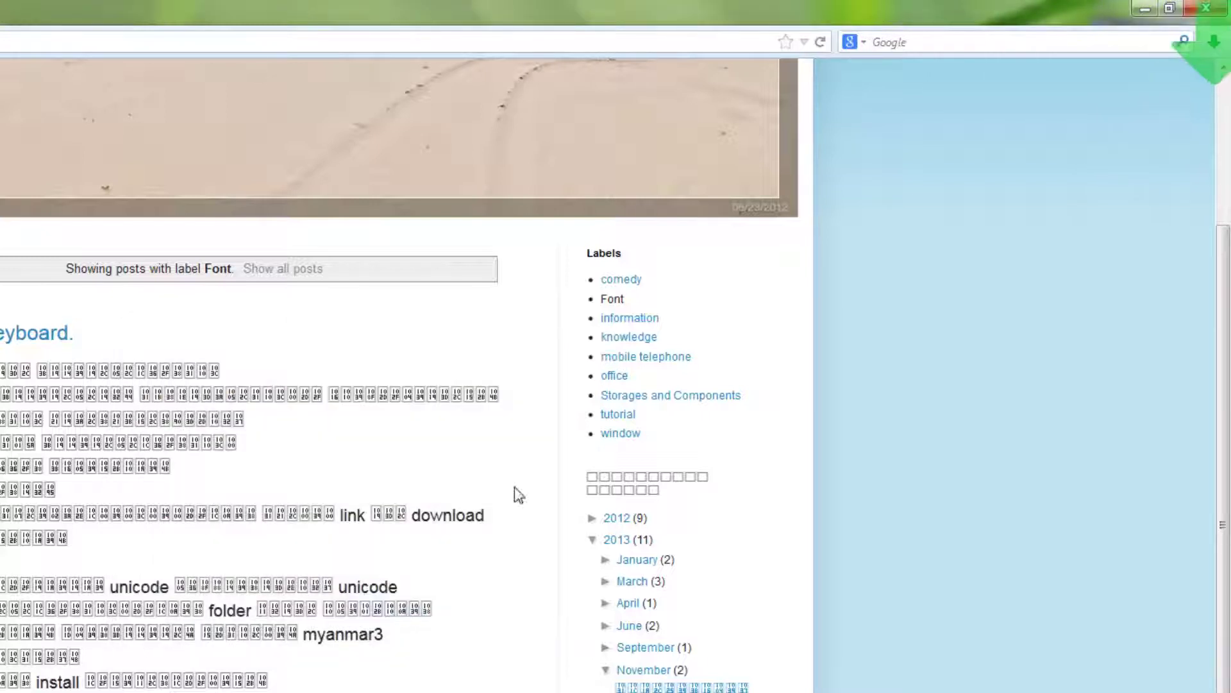
{"action": "left_click", "coordinate": [1213, 46]}
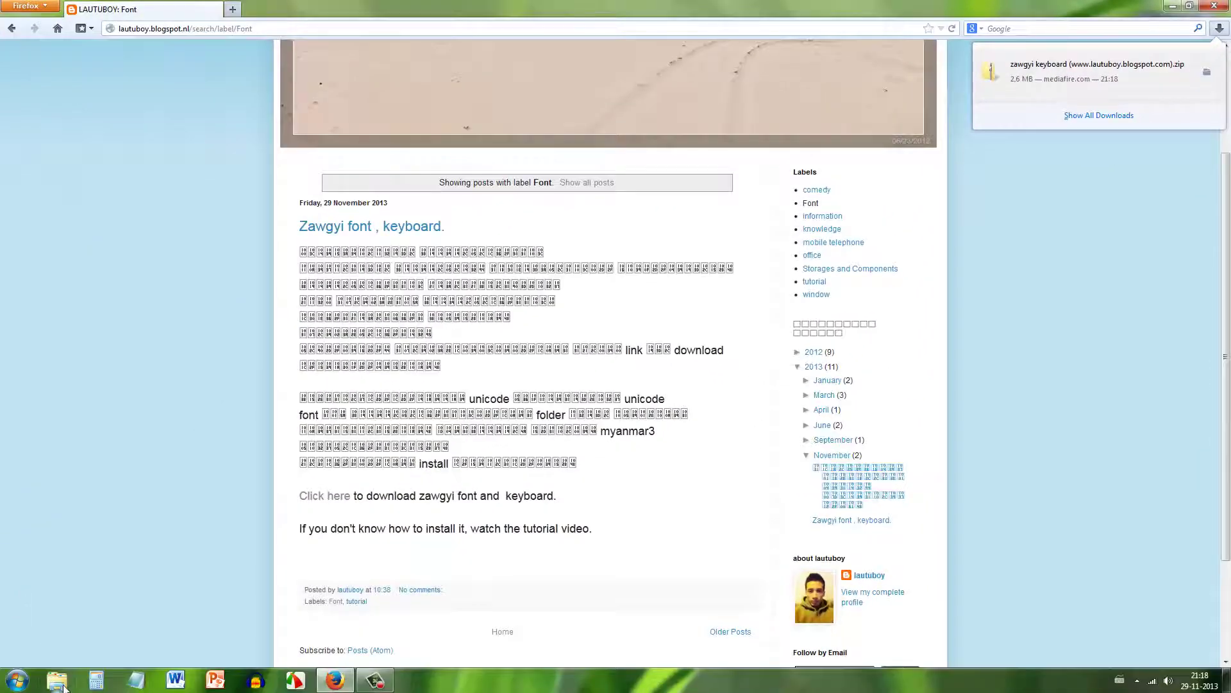
- In Windows Explorer's Downloads folder, extract the zawgyi keyboard zip to the suggested destination folder
{"action": "left_click", "coordinate": [59, 681]}
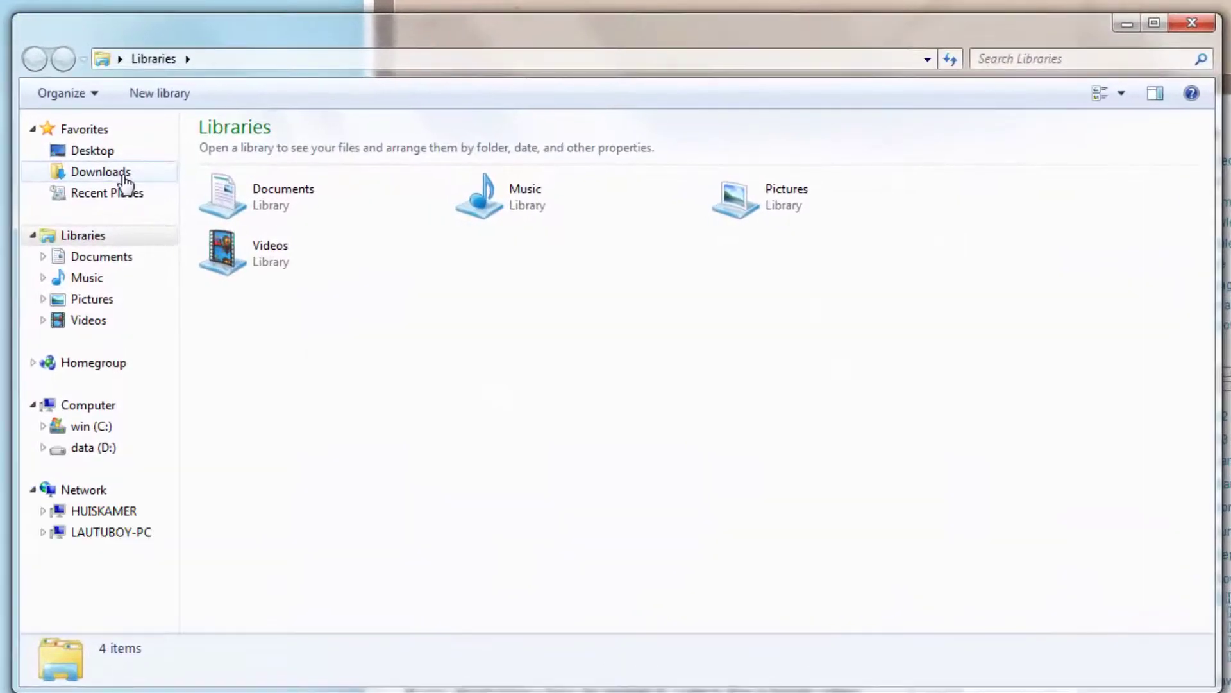
{"action": "left_click", "coordinate": [123, 177]}
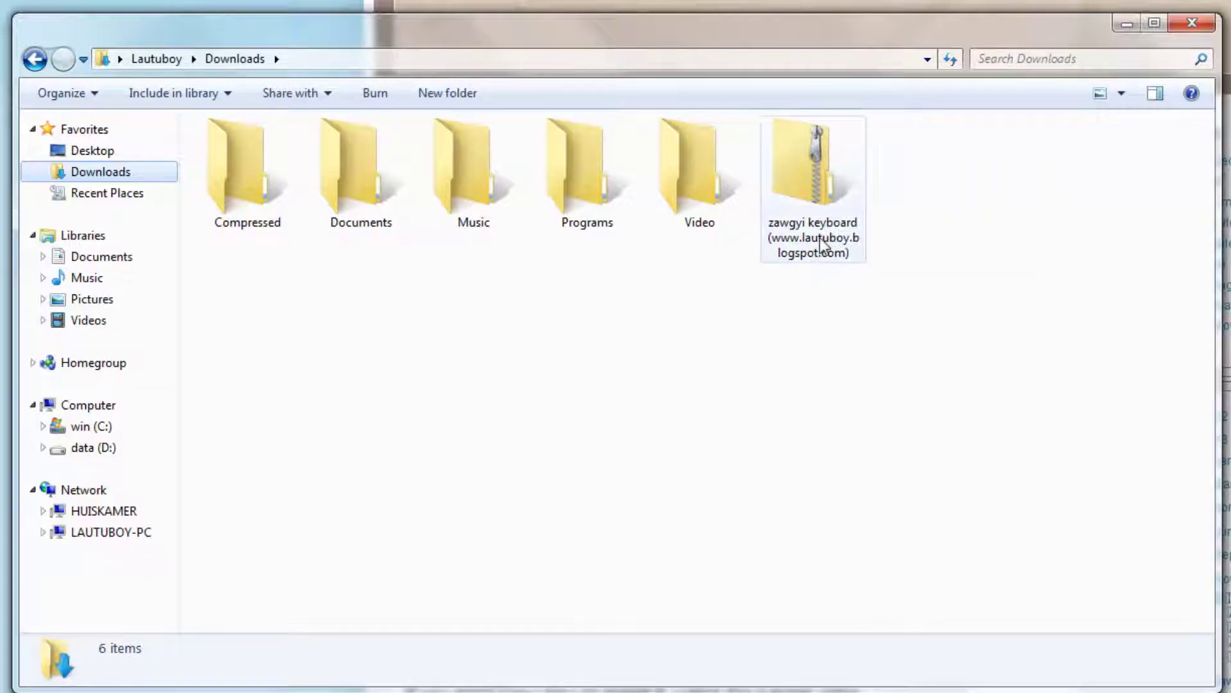
{"action": "left_click", "coordinate": [813, 190]}
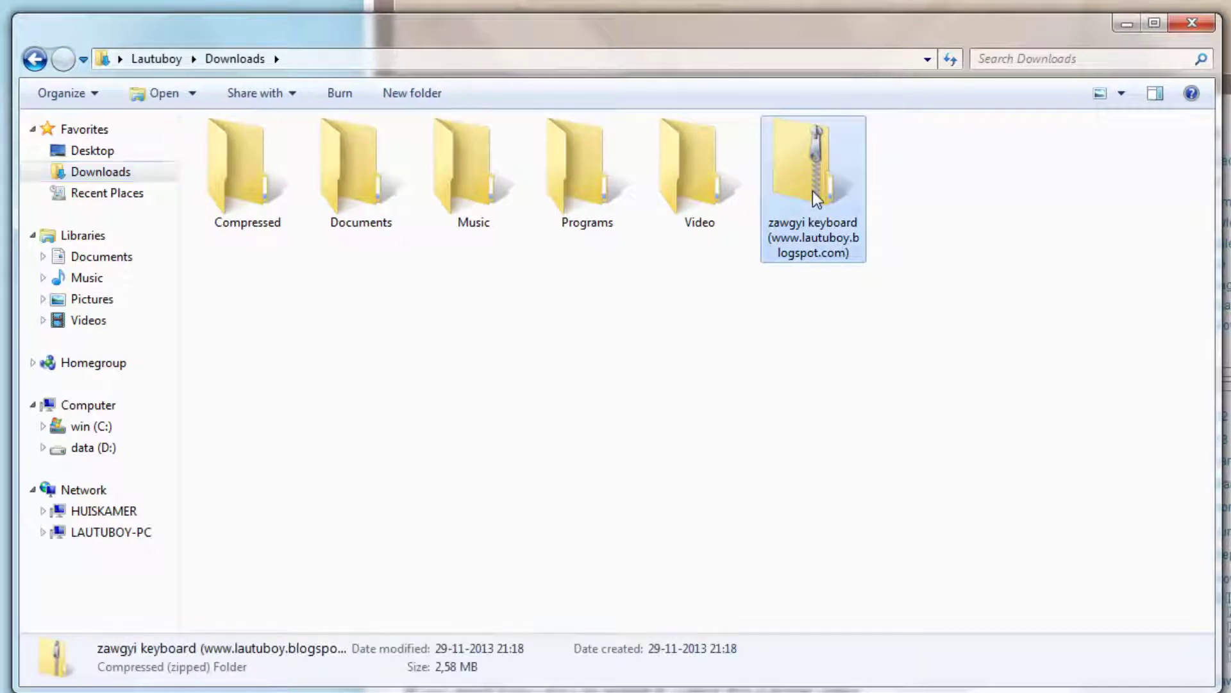
{"action": "right_click", "coordinate": [813, 191]}
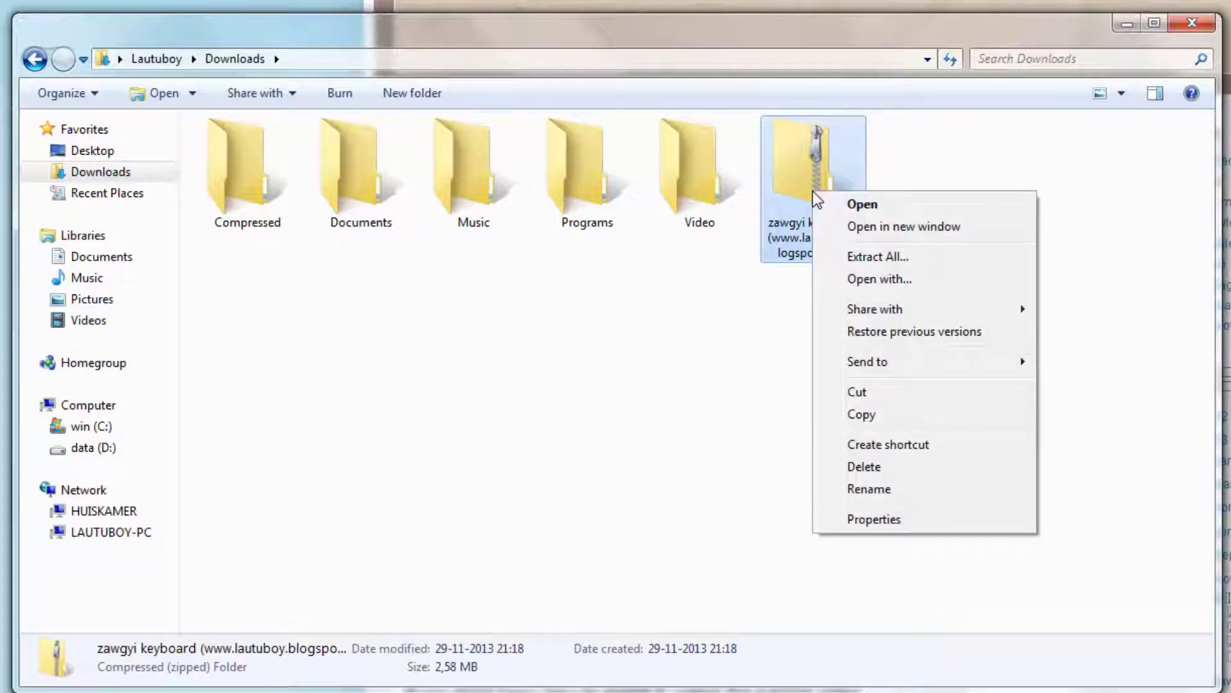
{"action": "left_click", "coordinate": [862, 257]}
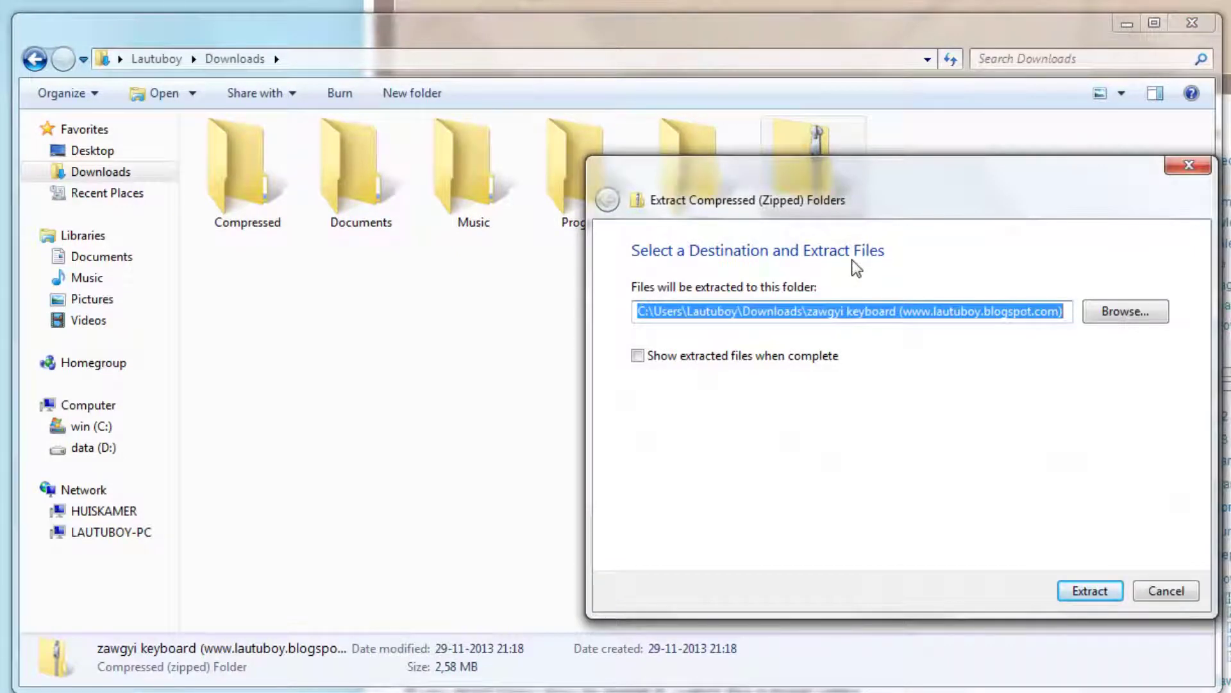
{"action": "left_click", "coordinate": [1088, 592]}
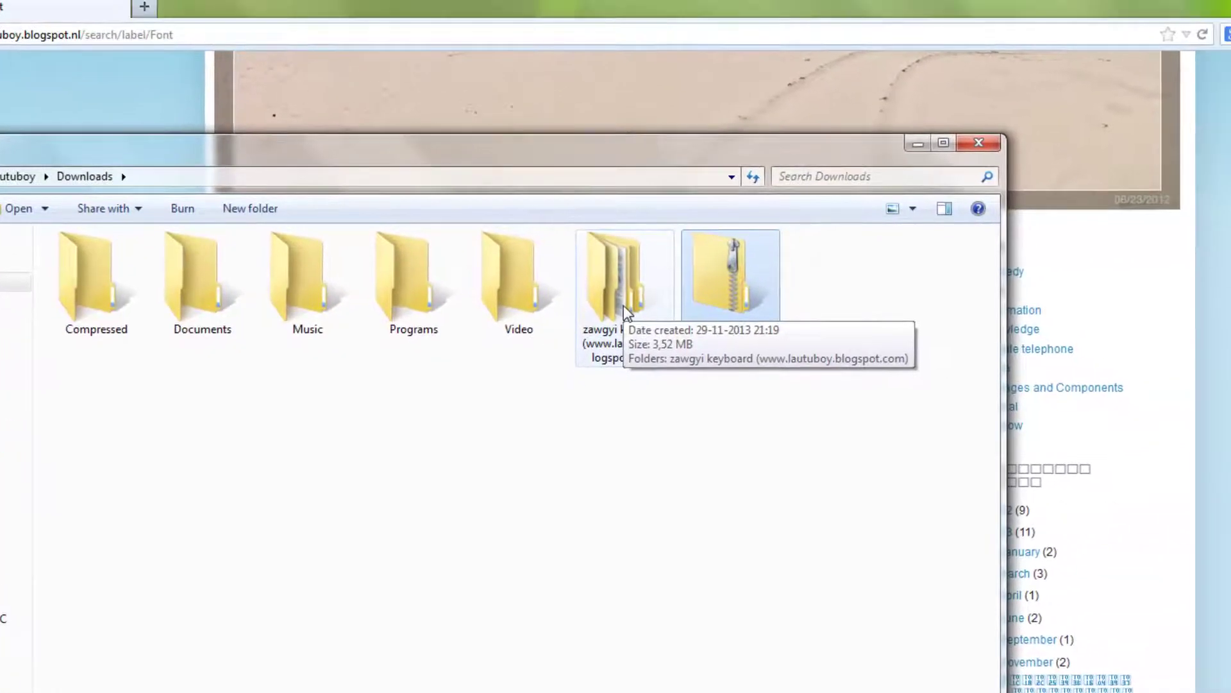
- Open the extracted zawgyi keyboard folder and its inner folder, display both as icons, and dismiss the color scheme prompt
{"action": "double_click", "coordinate": [625, 312]}
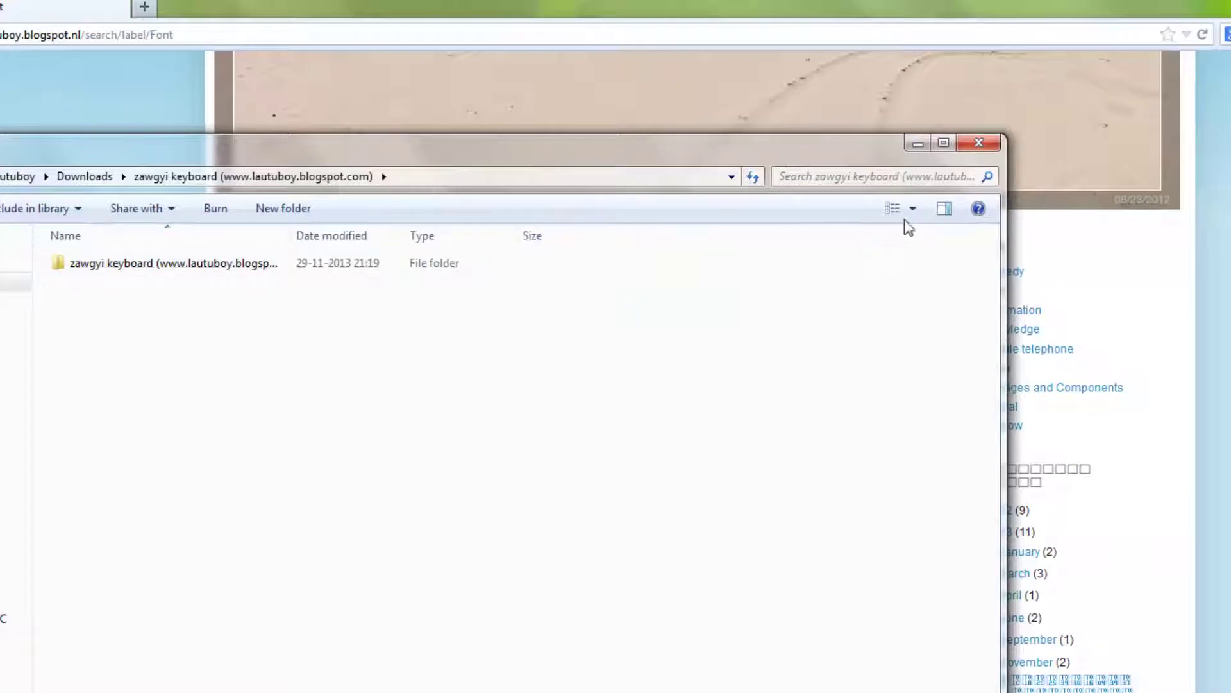
{"action": "left_click", "coordinate": [913, 209]}
{"action": "left_click", "coordinate": [940, 94]}
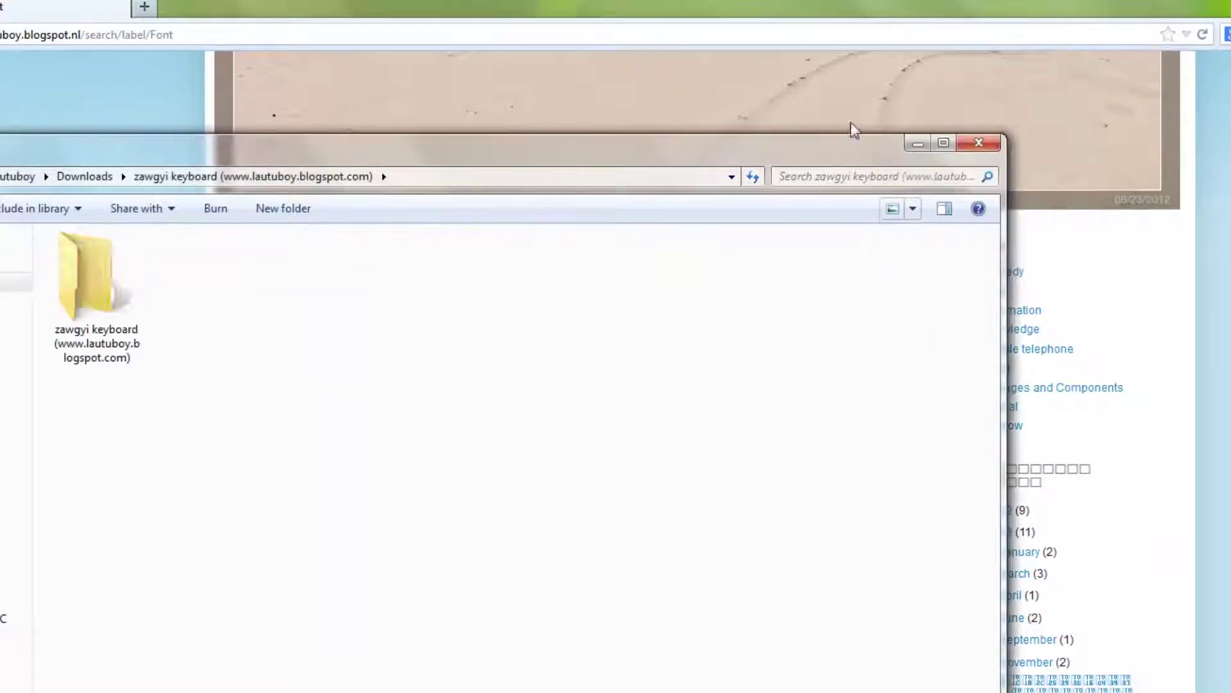
{"action": "double_click", "coordinate": [116, 336]}
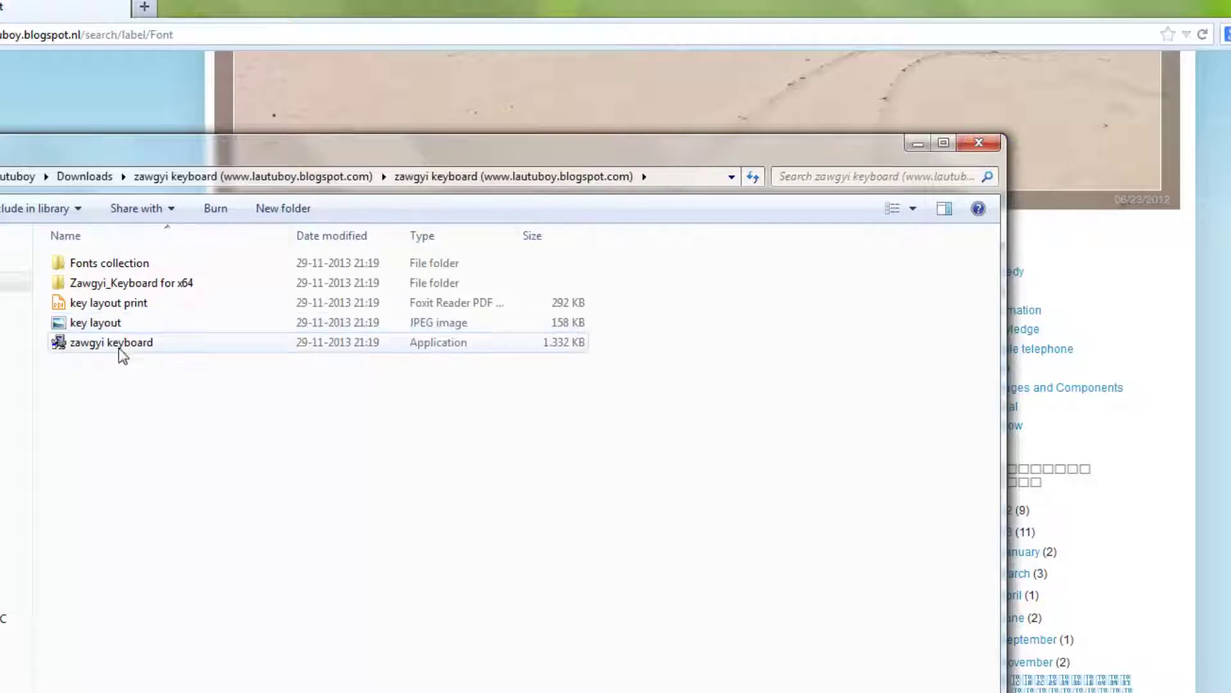
{"action": "left_click", "coordinate": [912, 209]}
{"action": "left_click", "coordinate": [954, 90]}
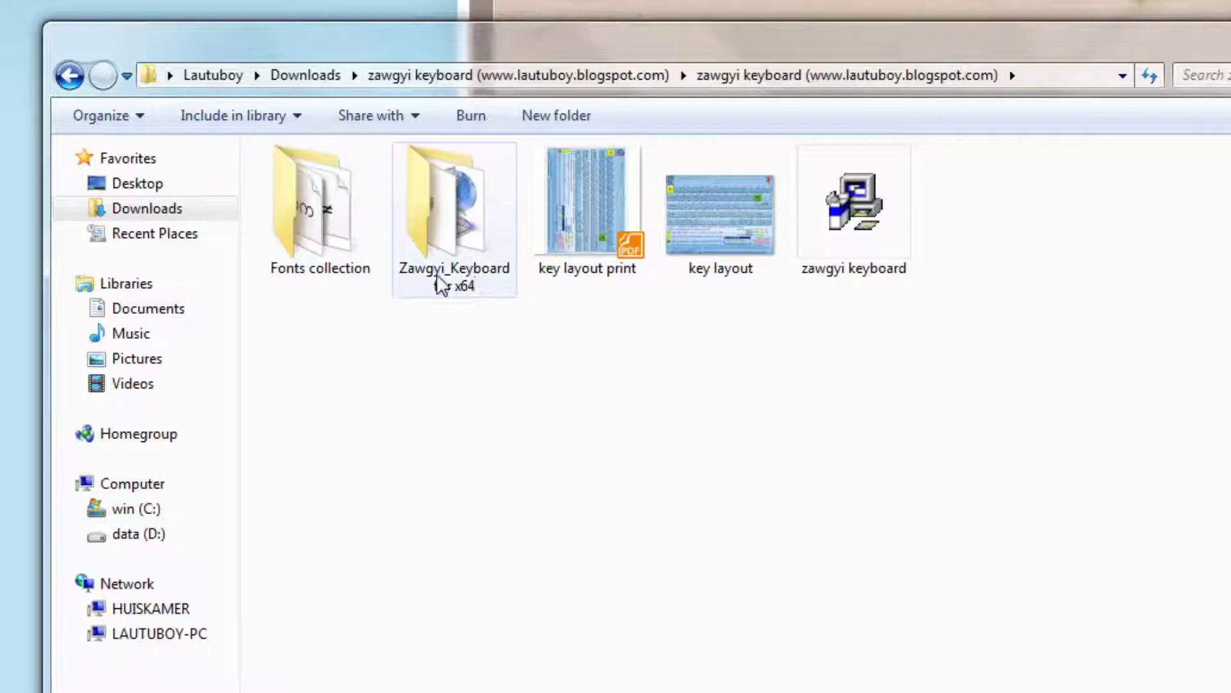
{"action": "mouse_move", "coordinate": [467, 284]}
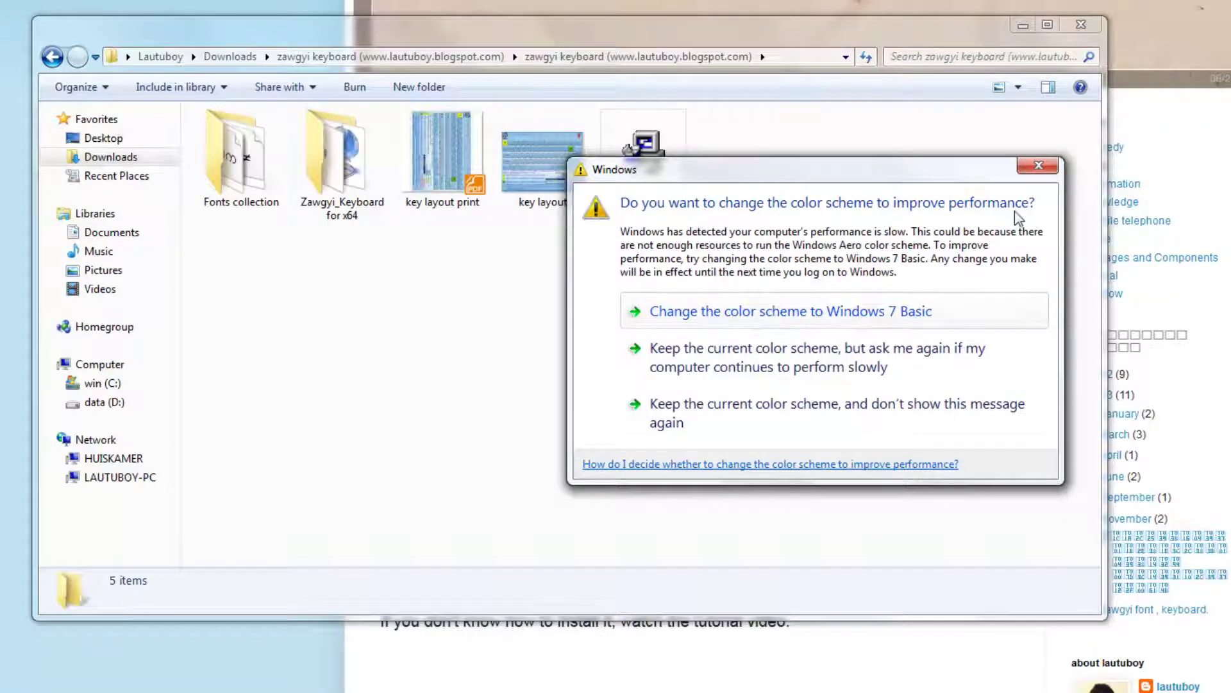
{"action": "left_click", "coordinate": [1039, 165]}
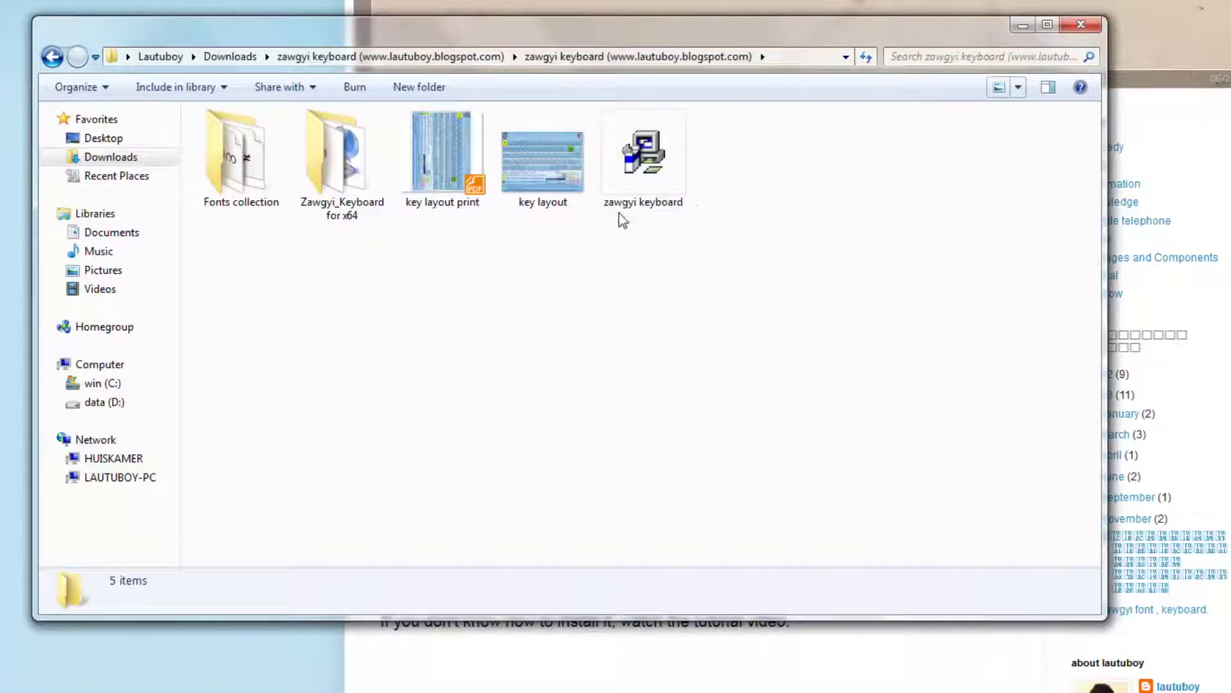
{"action": "double_click", "coordinate": [643, 182]}
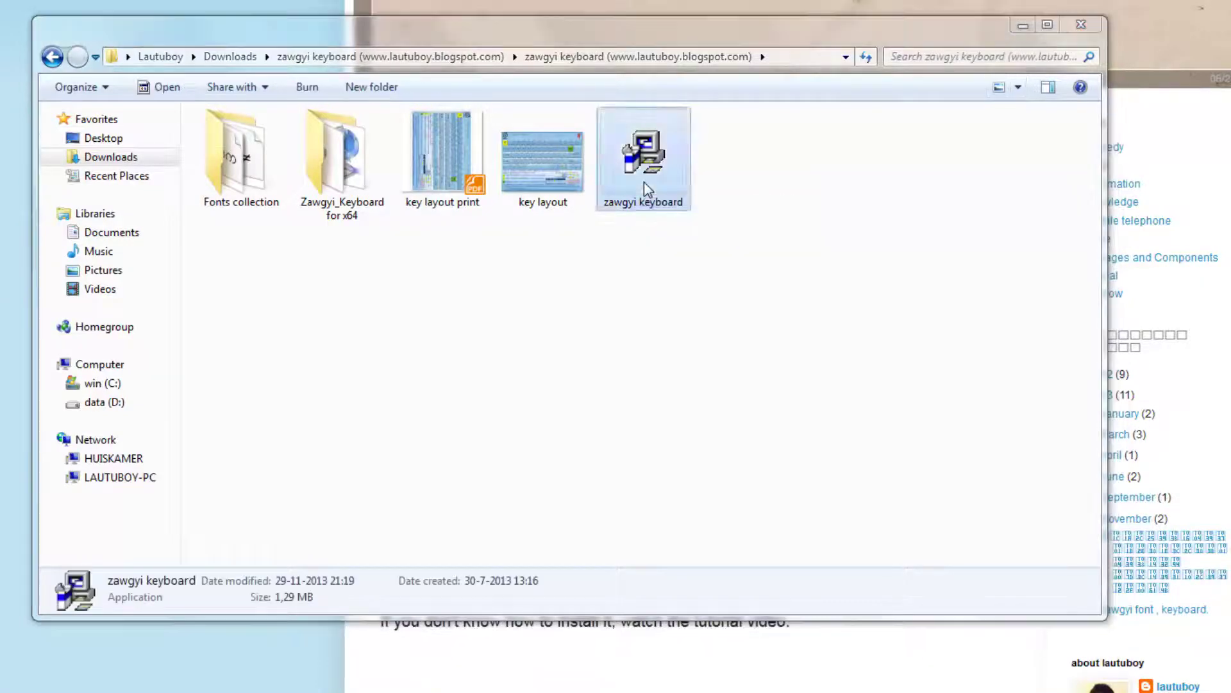
{"action": "left_click", "coordinate": [873, 375]}
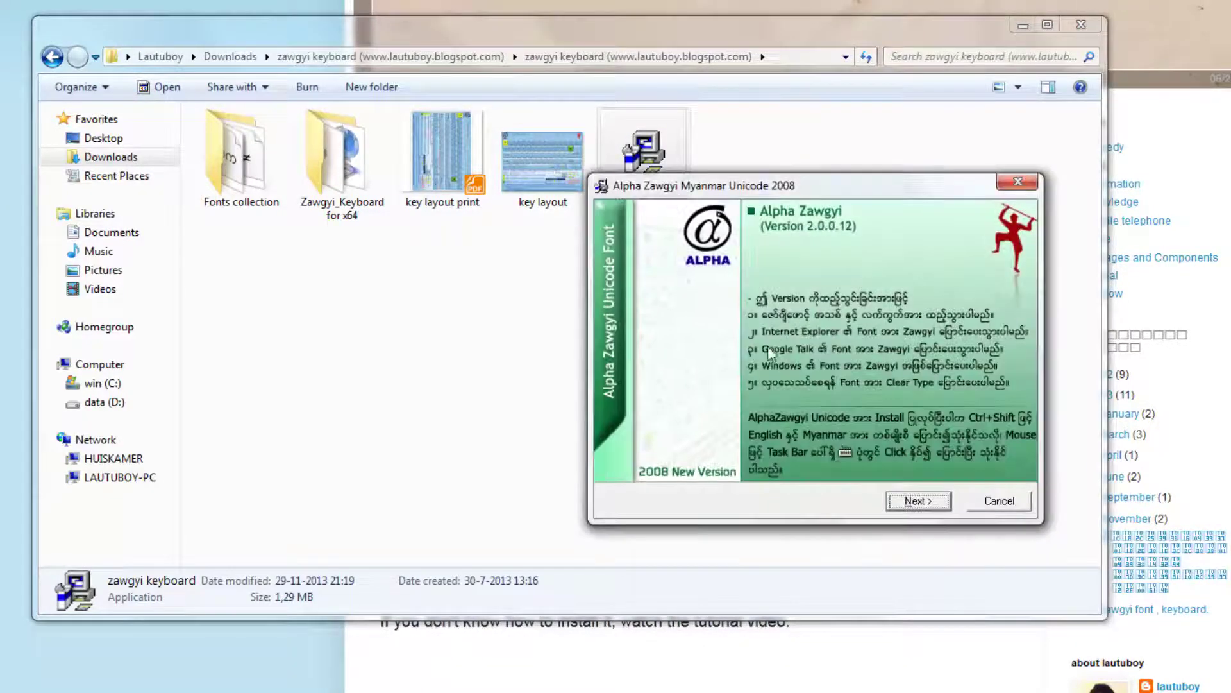
{"action": "left_click_drag", "start_coordinate": [802, 183], "coordinate": [741, 204]}
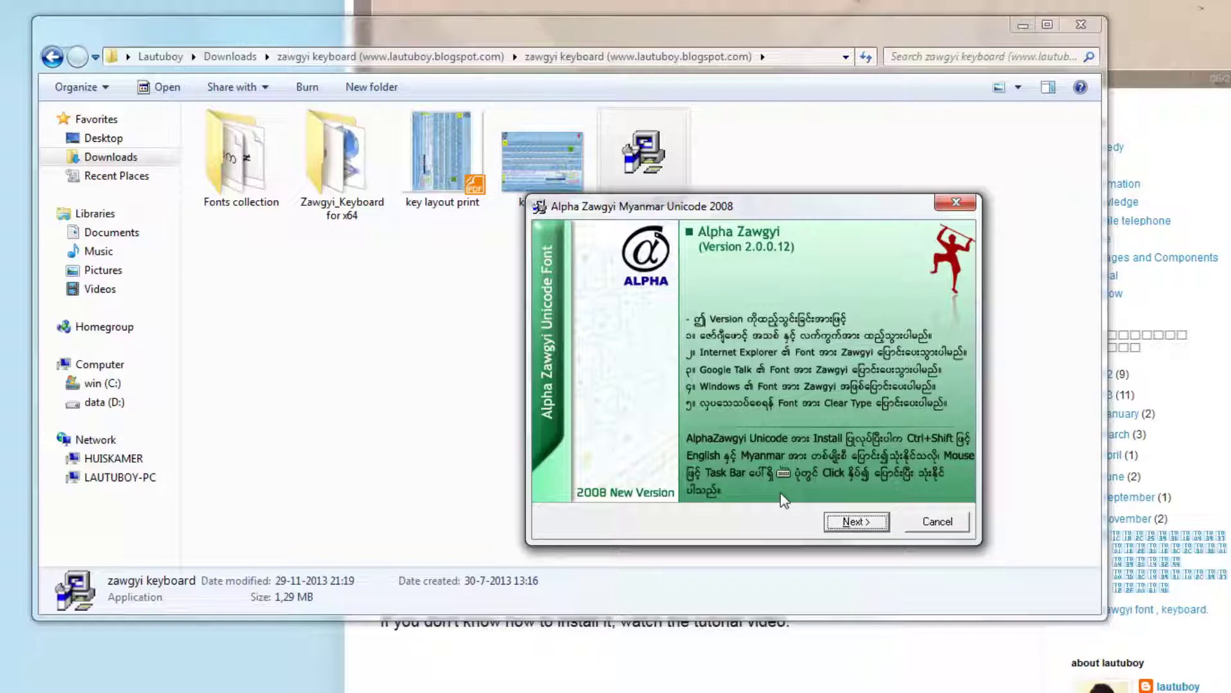
{"action": "left_click", "coordinate": [951, 532]}
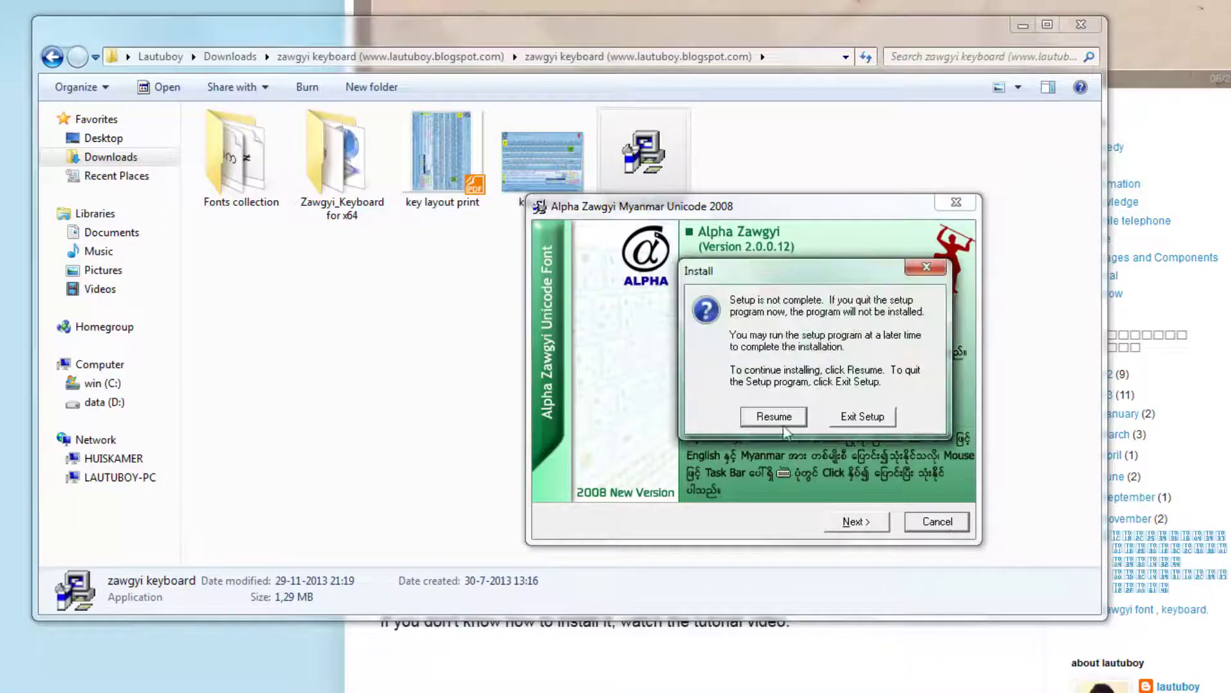
{"action": "left_click", "coordinate": [851, 419]}
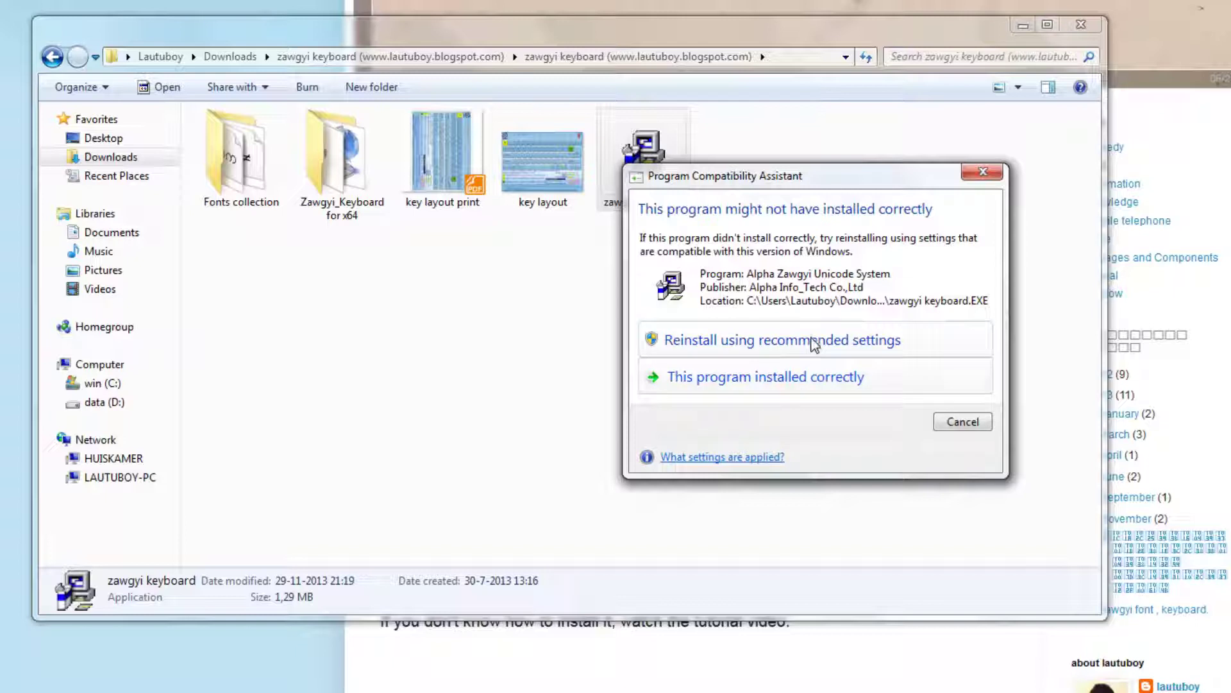
{"action": "left_click", "coordinate": [984, 422]}
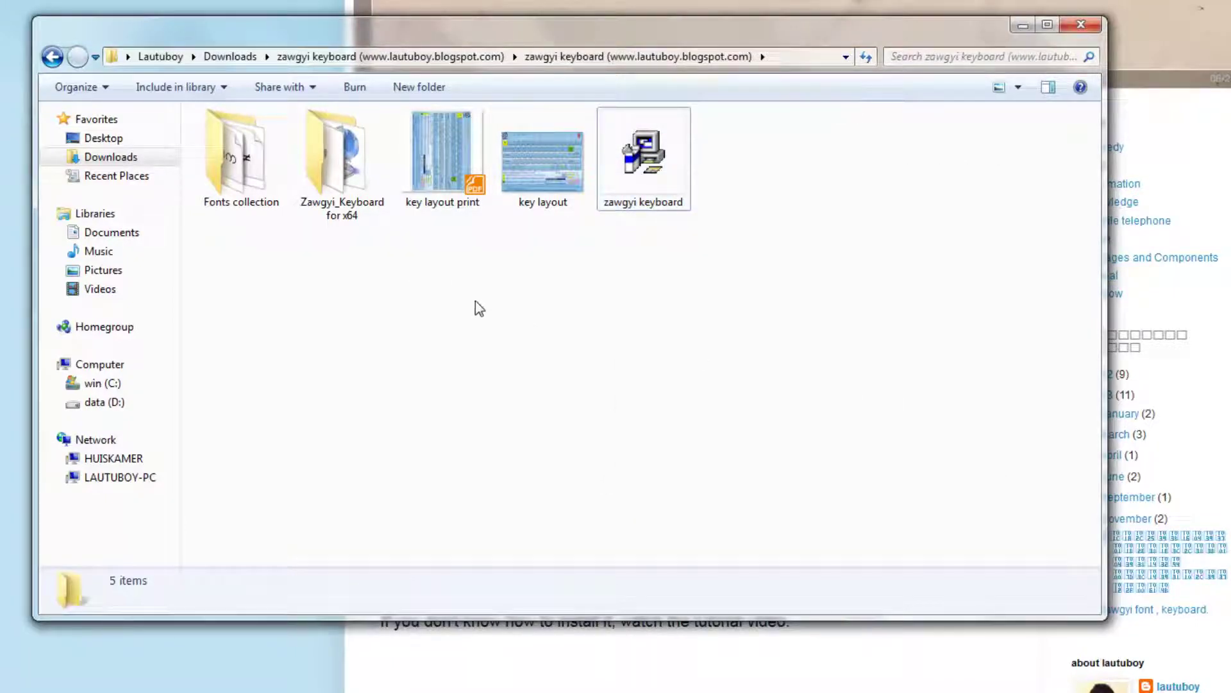
- Run setup from the Zawgyi_Keyboard for x64 folder, allow it to install the keyboard, return to the parent folder and close the installer
{"action": "double_click", "coordinate": [344, 196]}
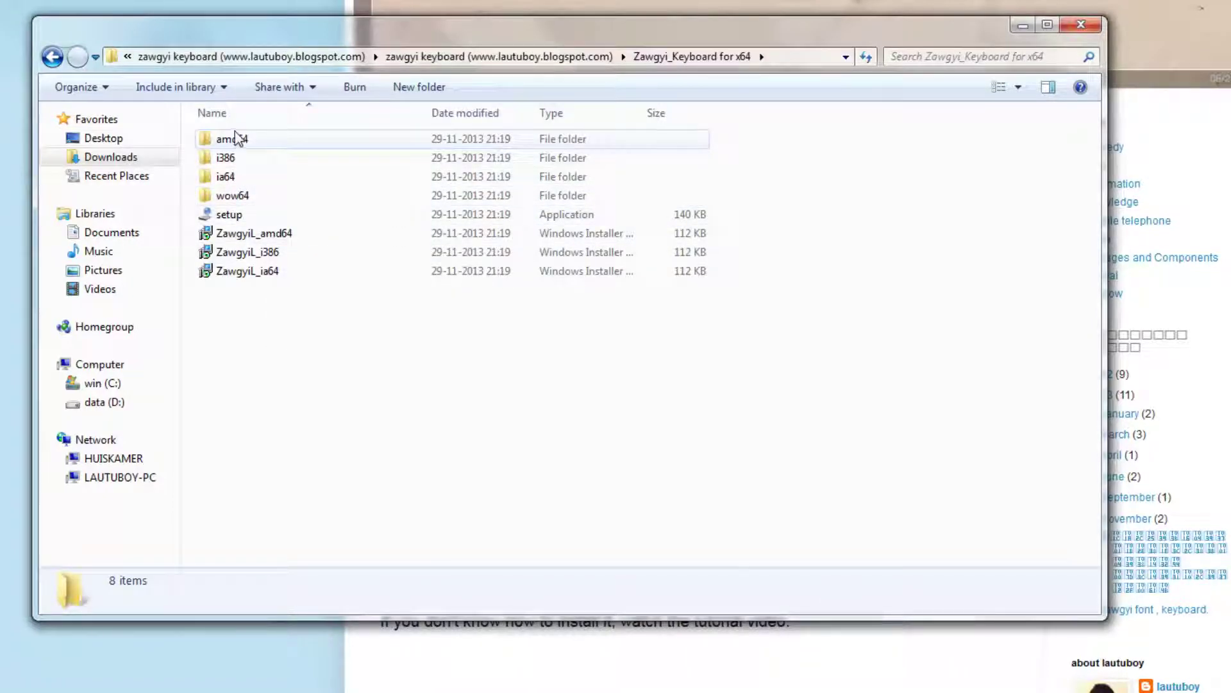
{"action": "mouse_move", "coordinate": [254, 216]}
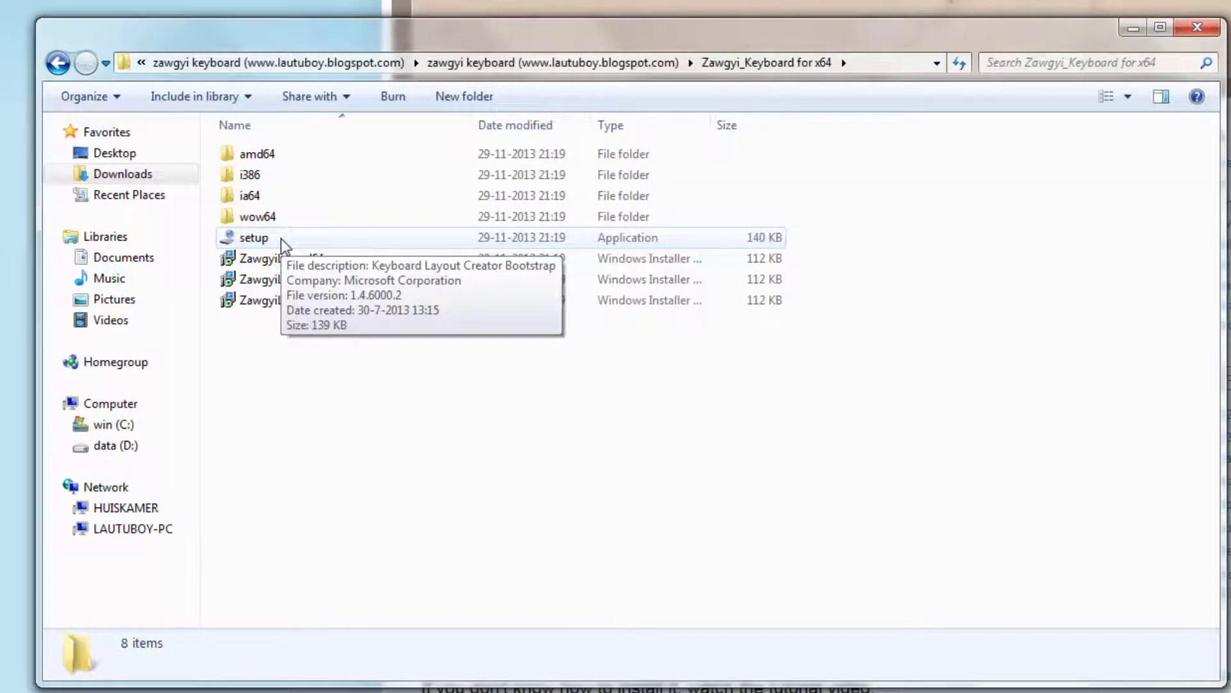
{"action": "double_click", "coordinate": [281, 239]}
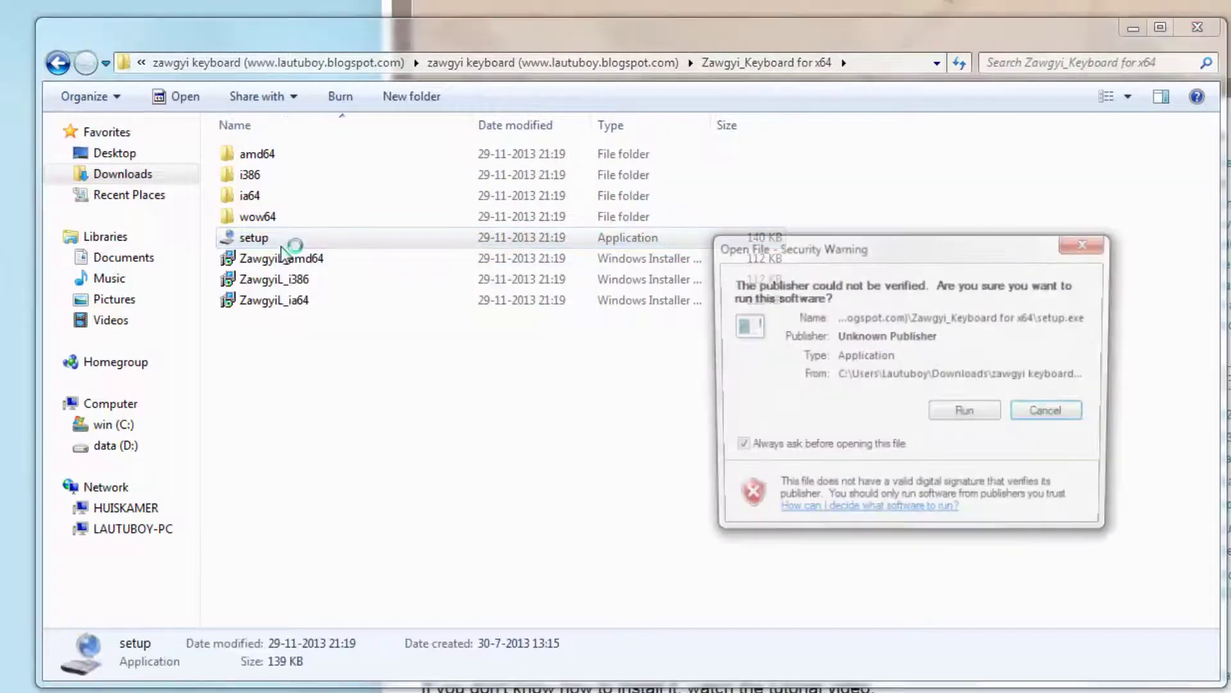
{"action": "left_click", "coordinate": [967, 414]}
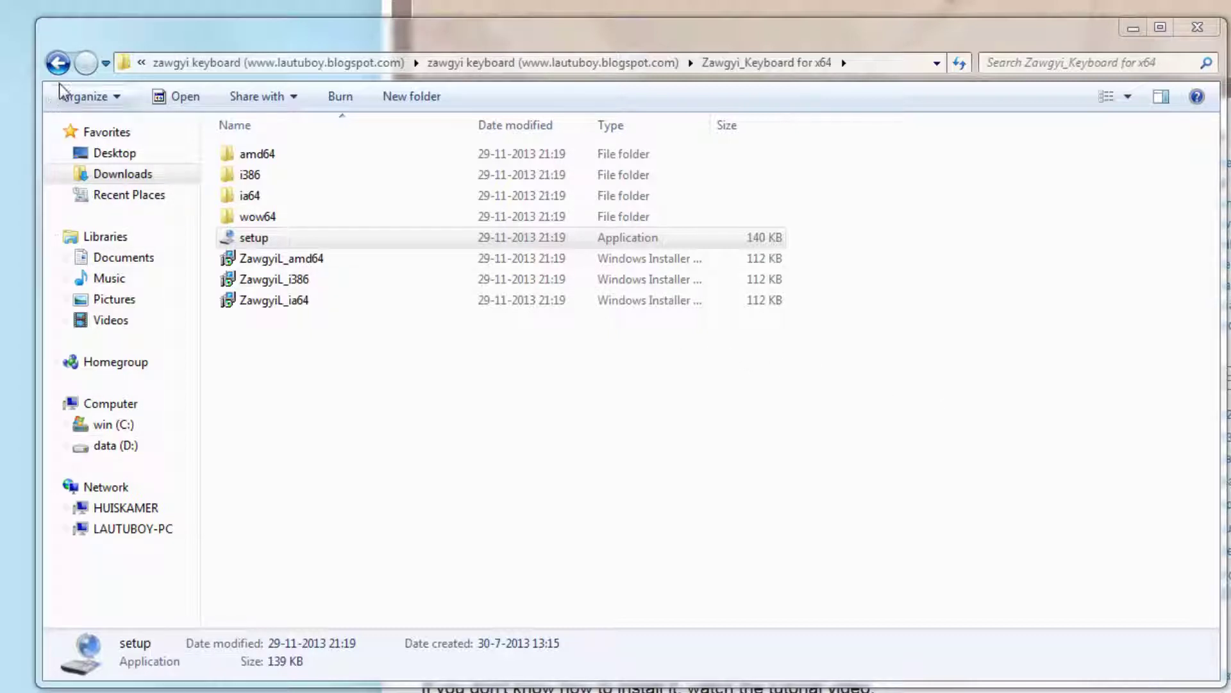
{"action": "left_click", "coordinate": [59, 64]}
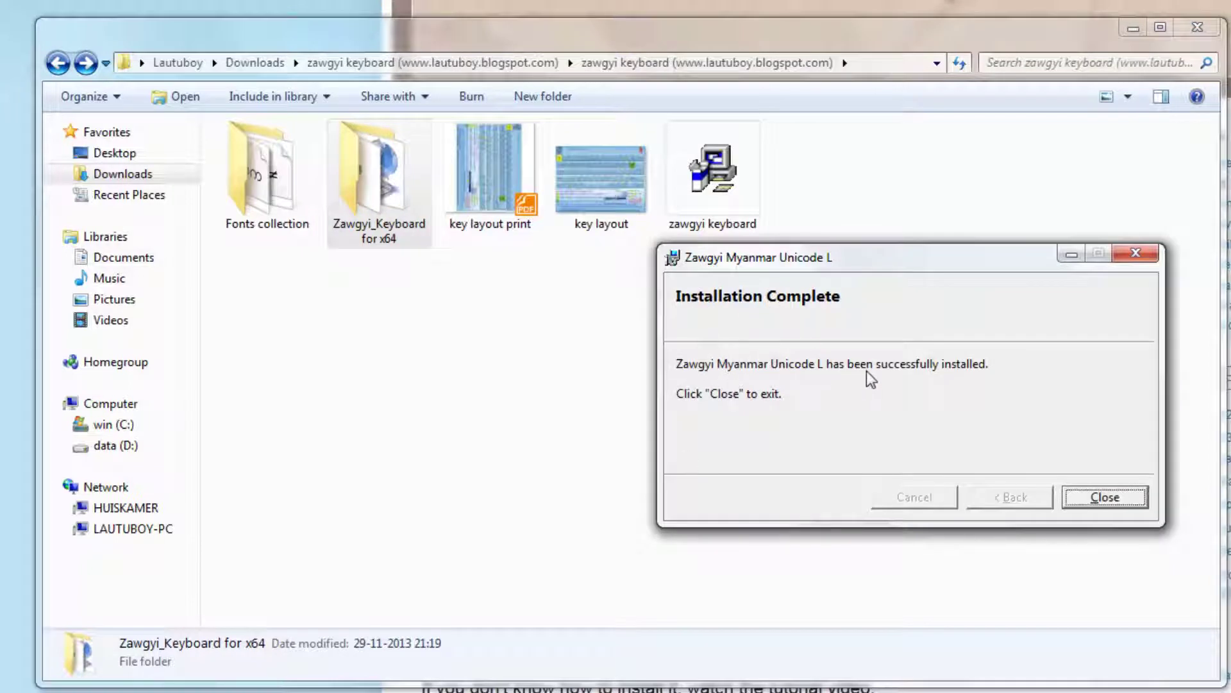
{"action": "left_click", "coordinate": [1091, 512]}
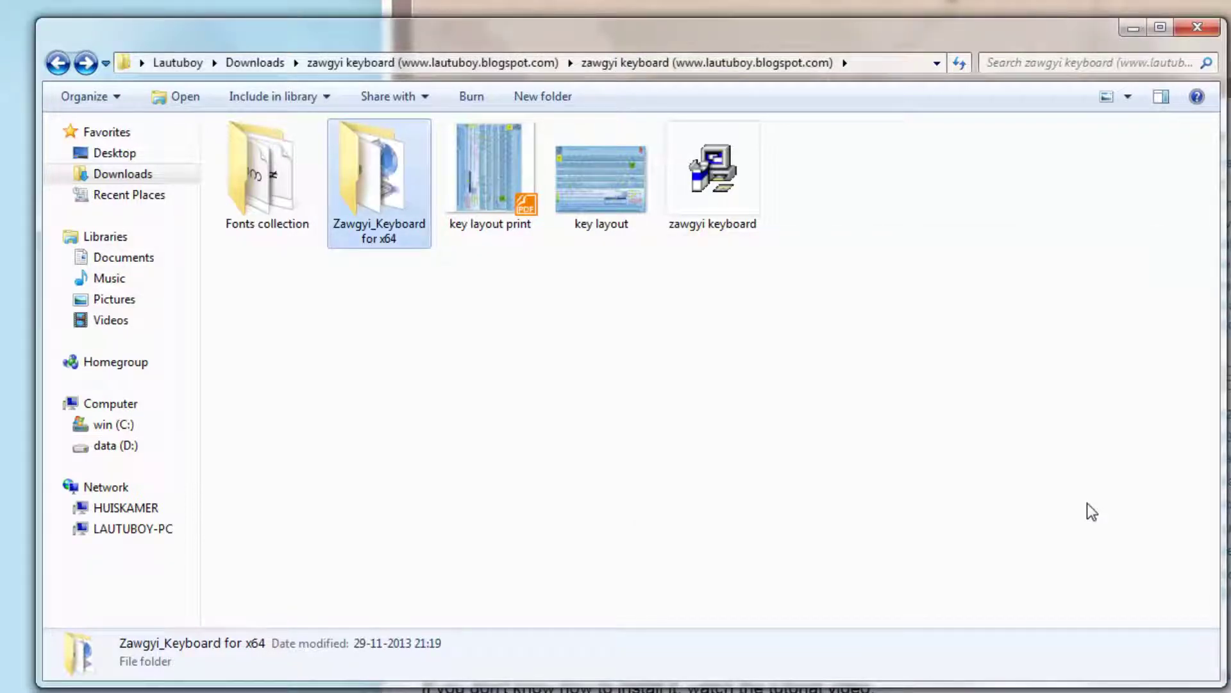
{"action": "left_click", "coordinate": [538, 364]}
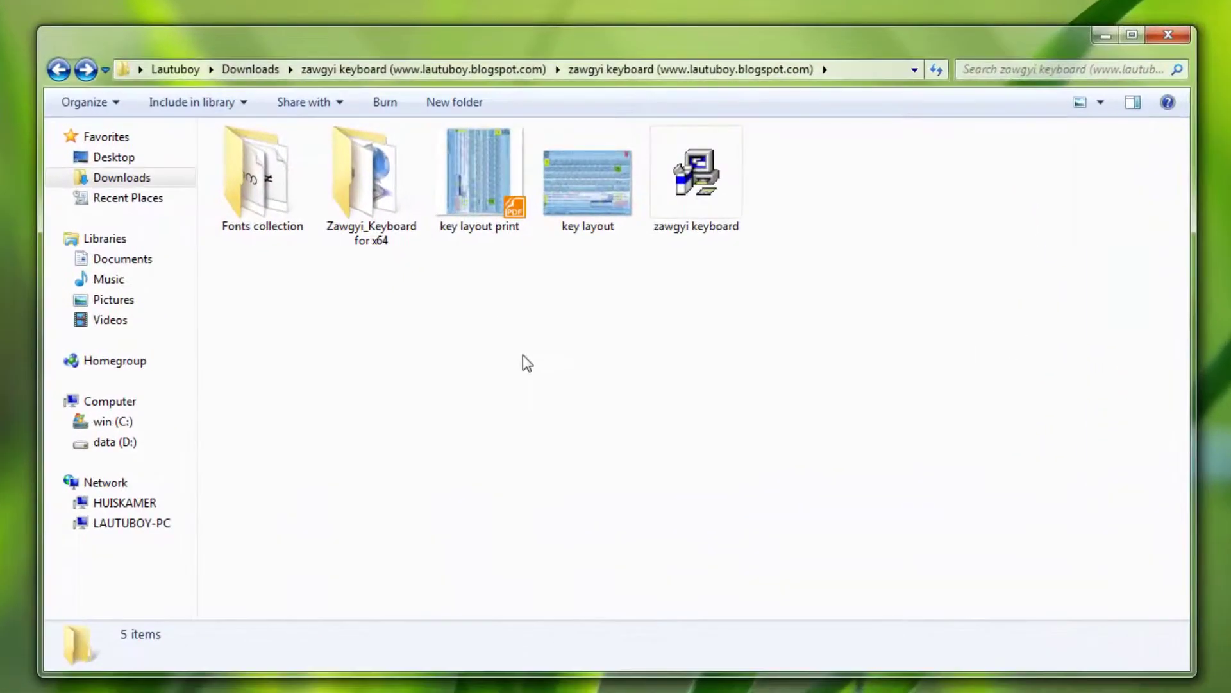
- Open the Fonts collection folder and copy all the font files in it
{"action": "double_click", "coordinate": [276, 199]}
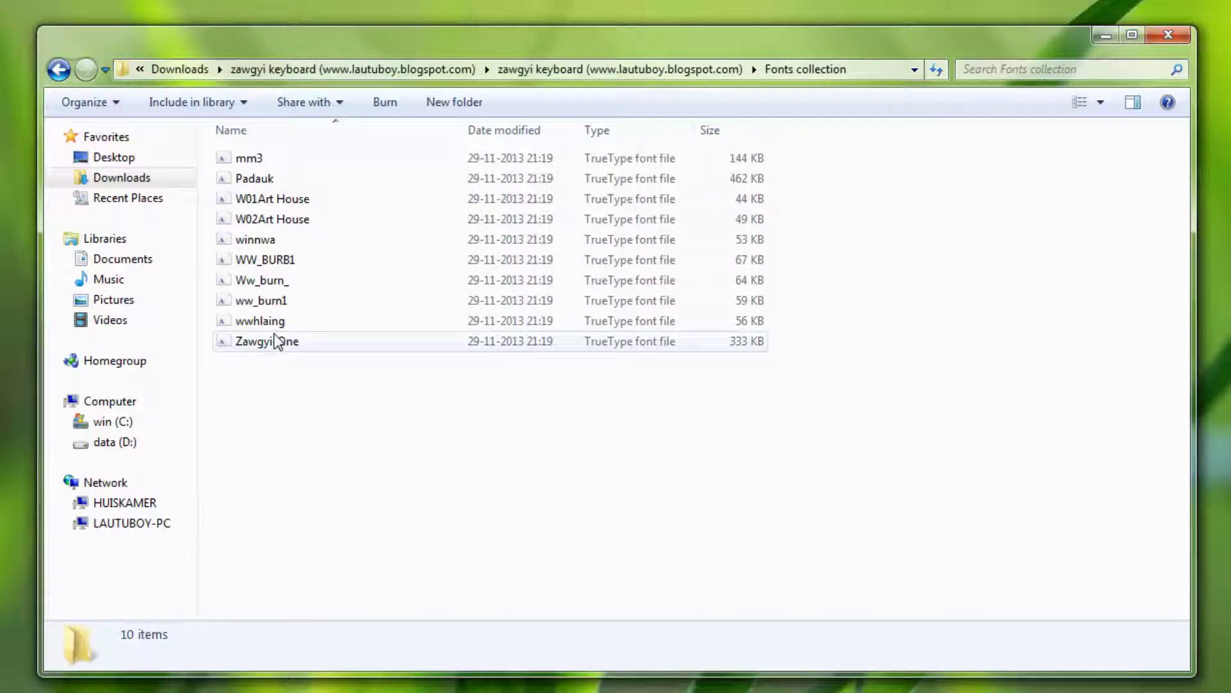
{"action": "mouse_move", "coordinate": [277, 344]}
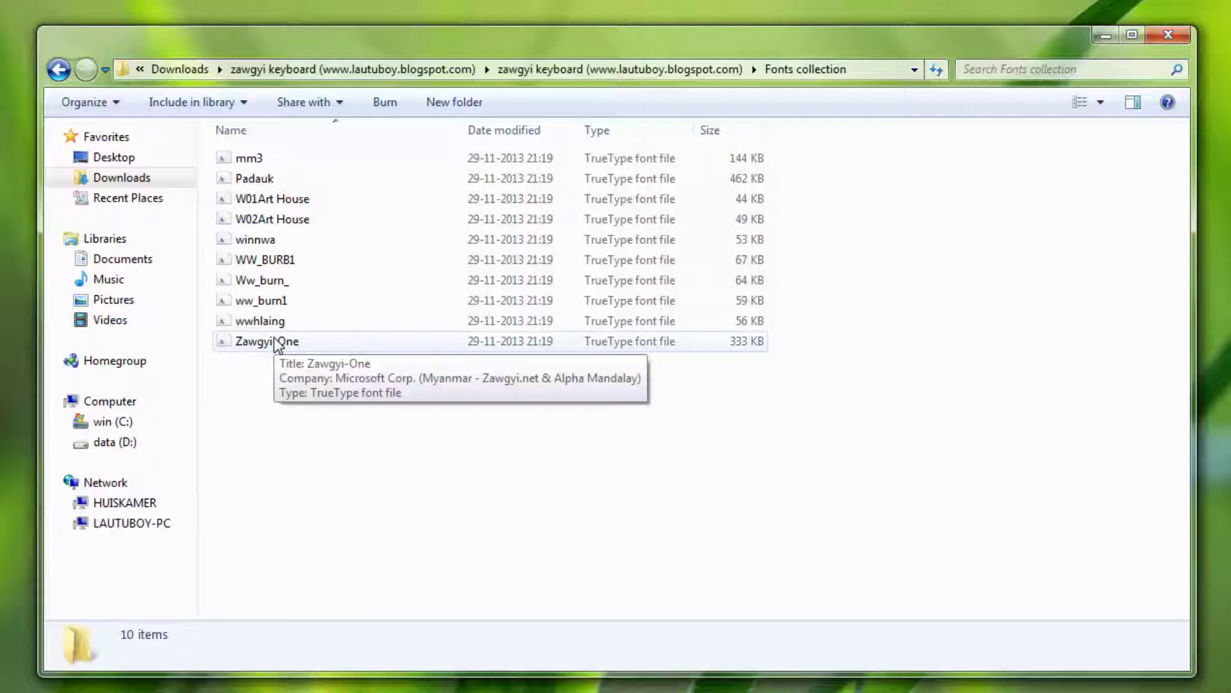
{"action": "key", "text": "ctrl+a"}
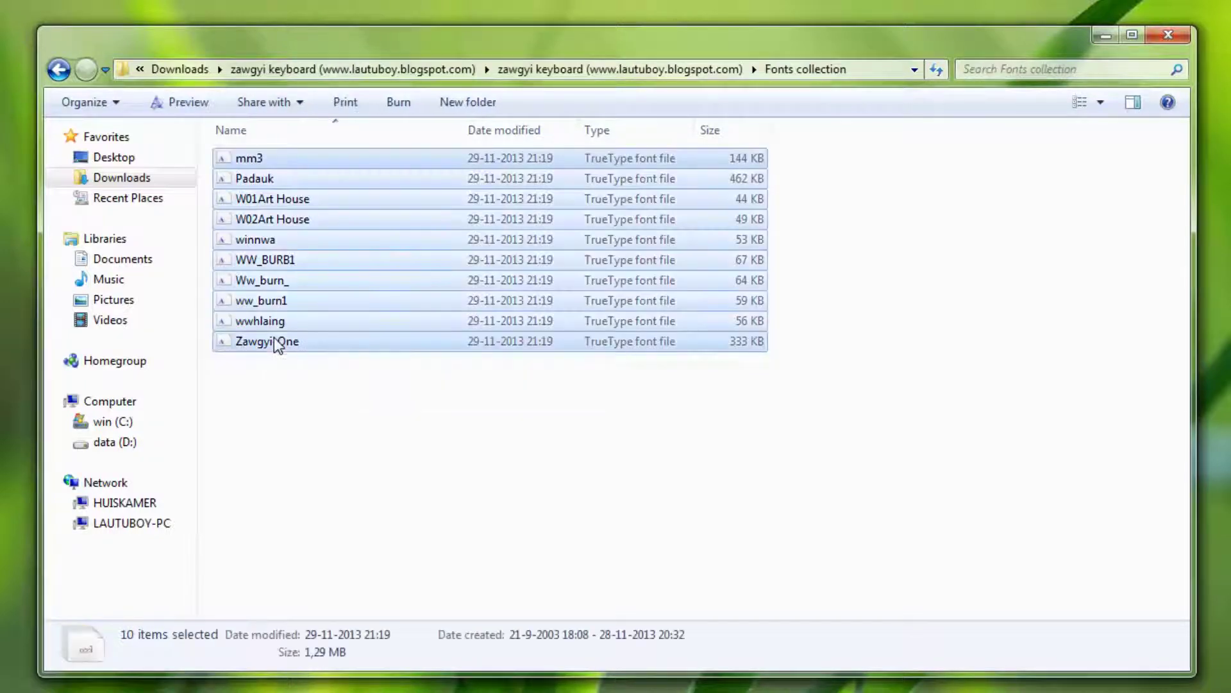
{"action": "right_click", "coordinate": [304, 261]}
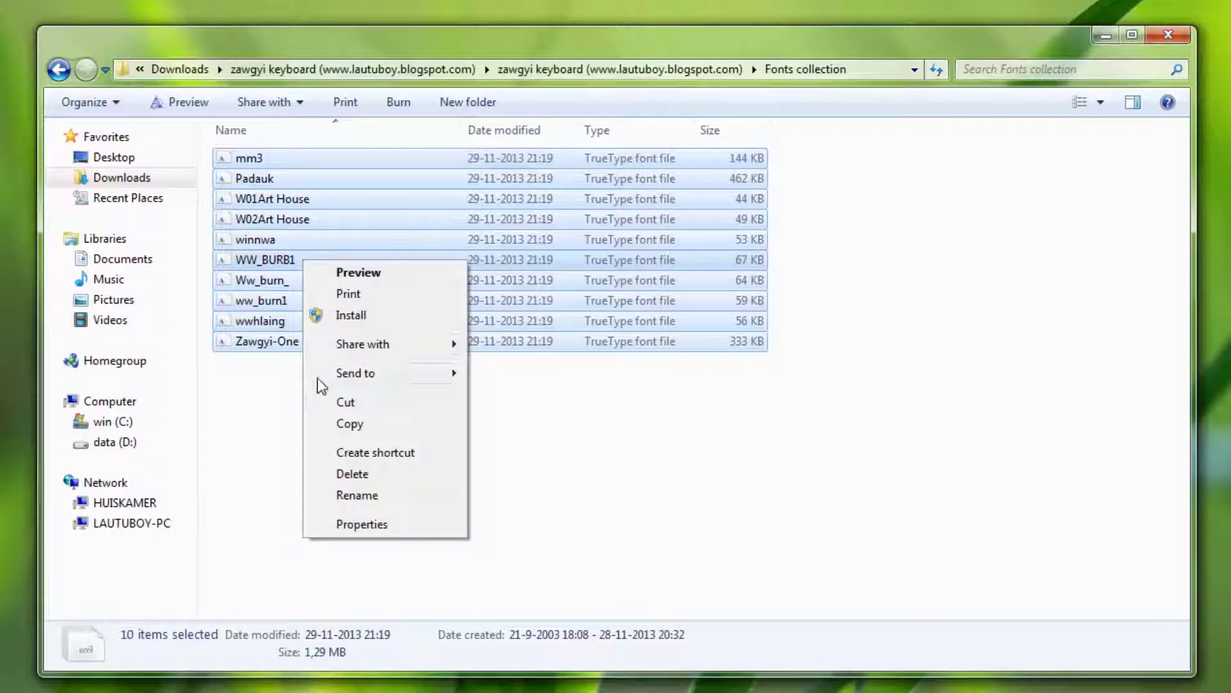
{"action": "left_click", "coordinate": [353, 426]}
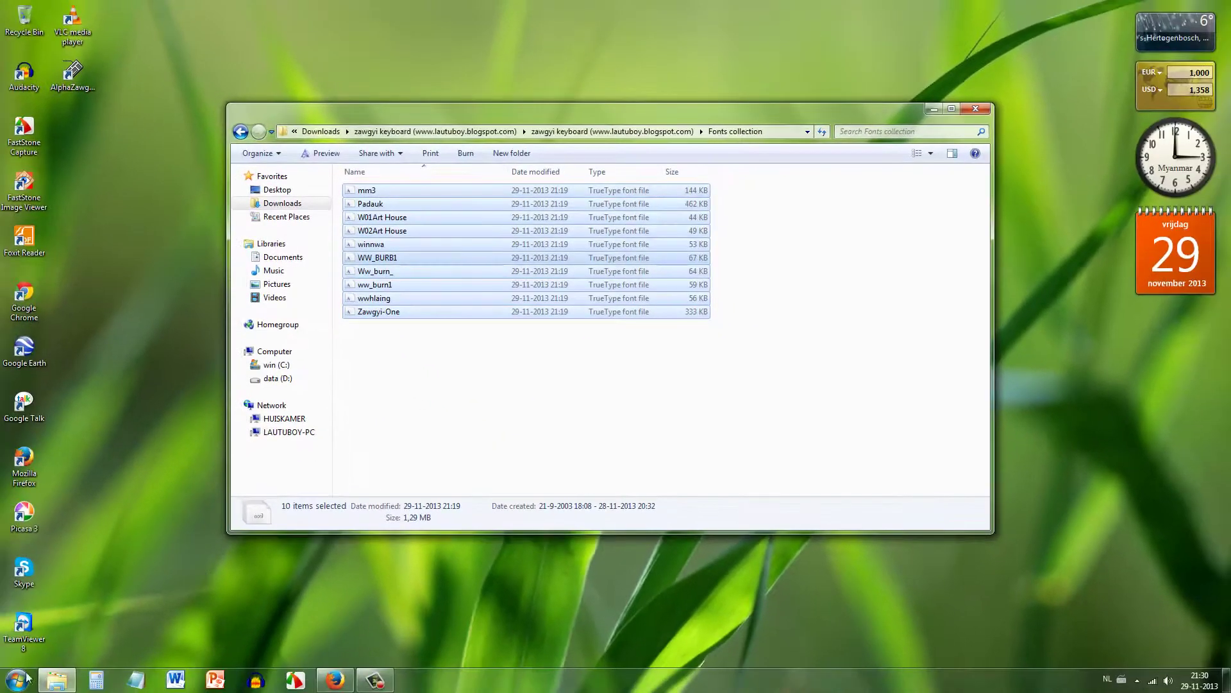
- Open the Fonts folder in Control Panel and paste the copied font files there to install them
{"action": "left_click", "coordinate": [17, 680]}
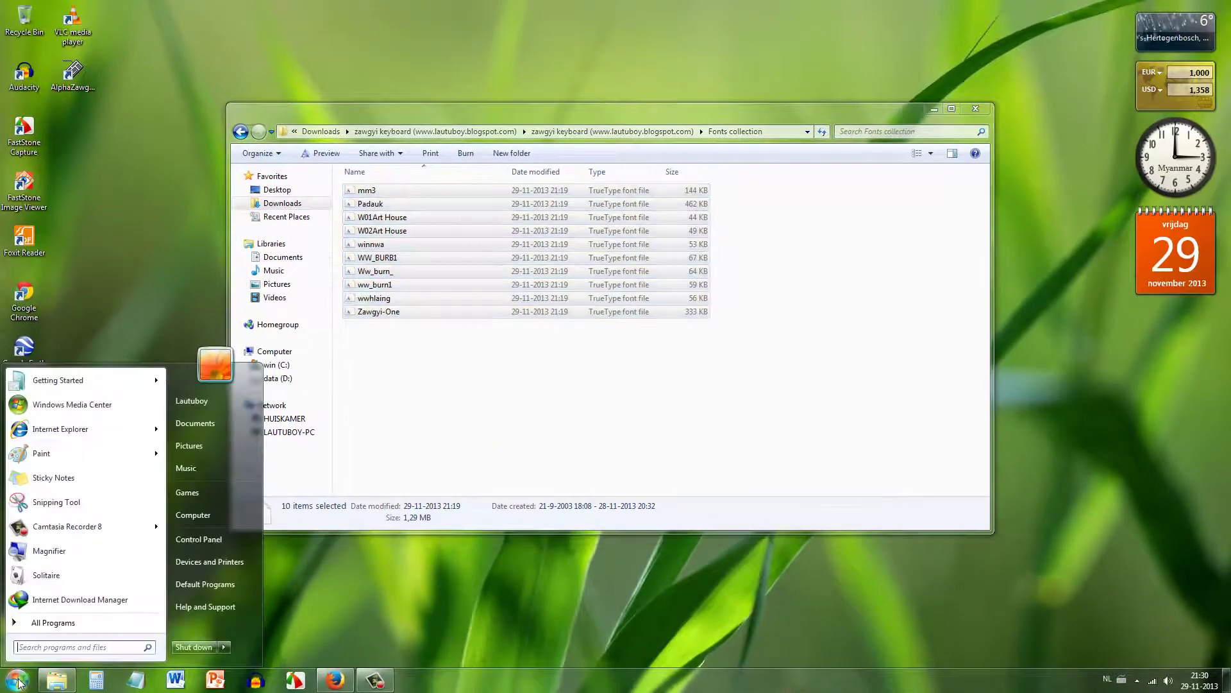
{"action": "left_click", "coordinate": [203, 541]}
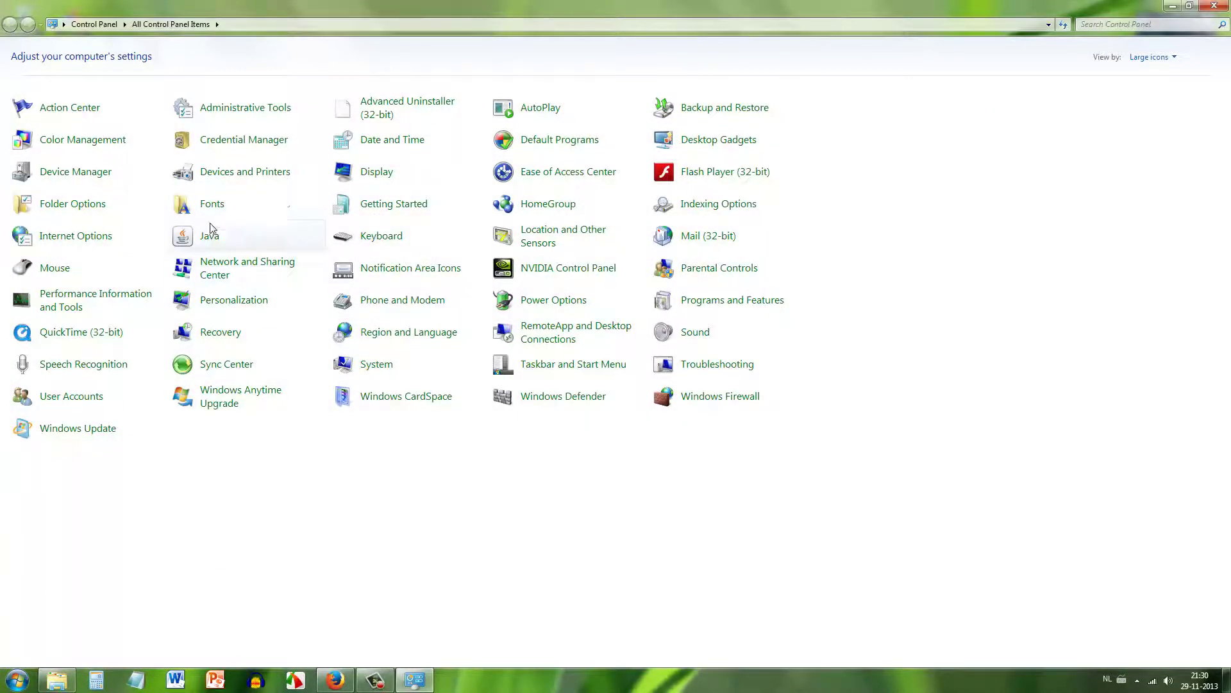
{"action": "left_click", "coordinate": [217, 214]}
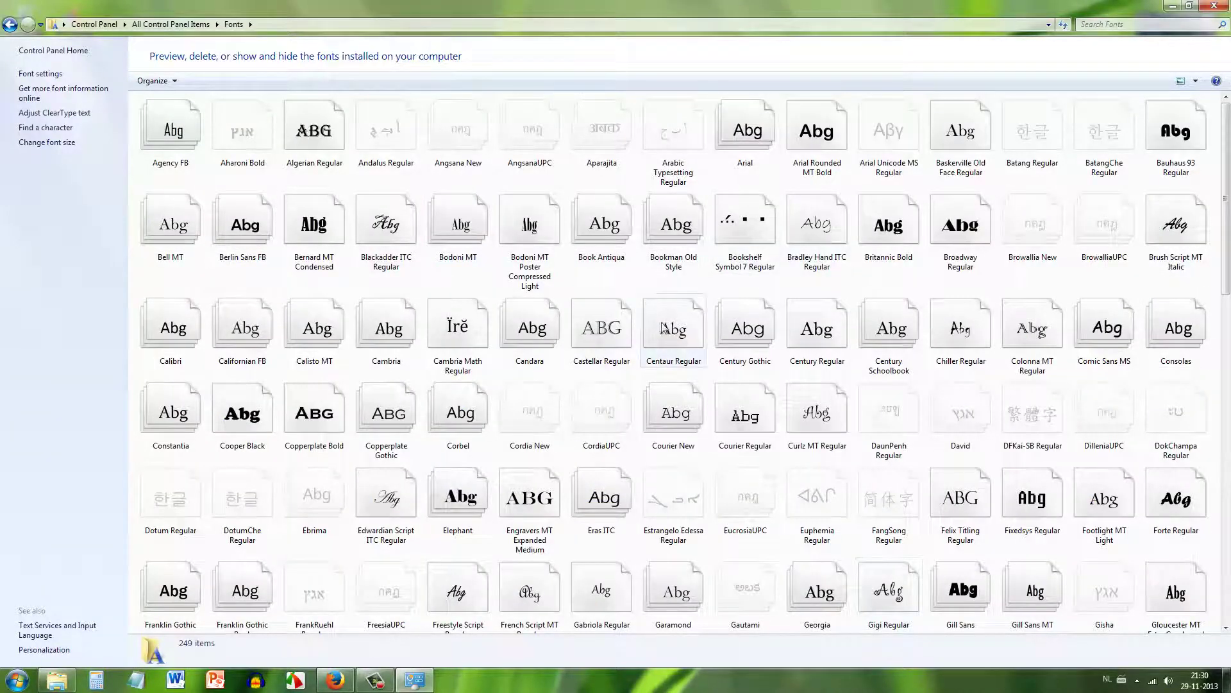
{"action": "right_click", "coordinate": [635, 278]}
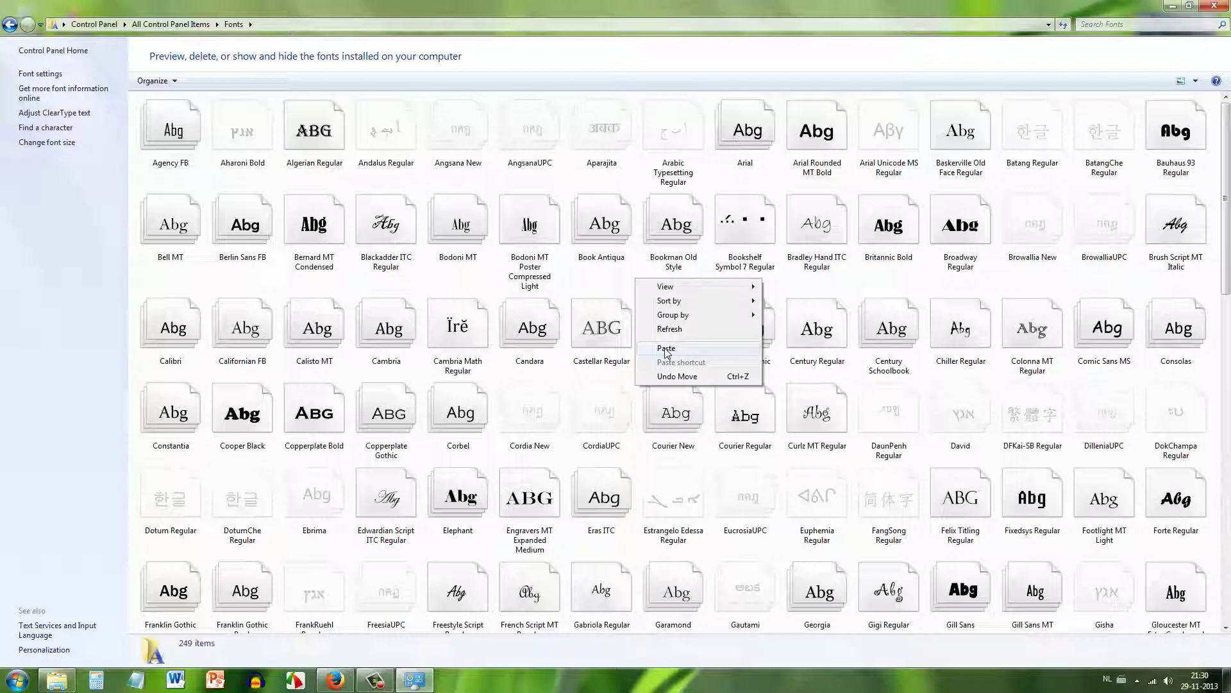
{"action": "left_click", "coordinate": [666, 349]}
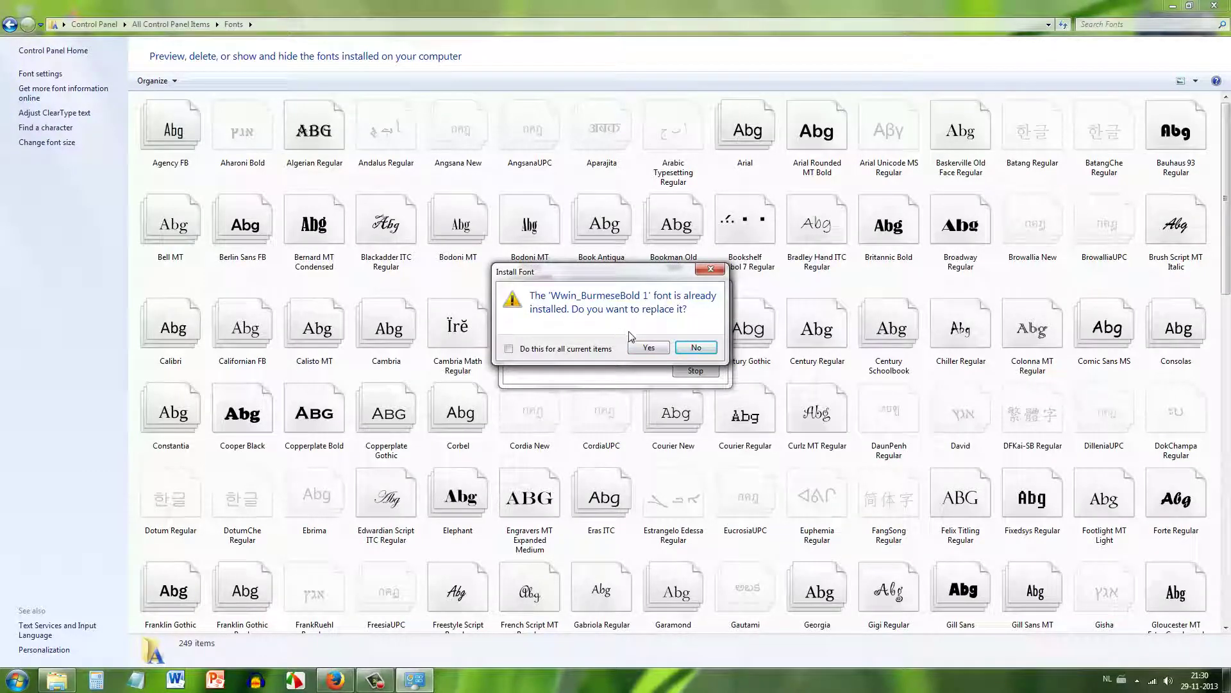
- Confirm replacing each font that is already installed, and switch to Firefox
{"action": "left_click", "coordinate": [642, 349]}
{"action": "left_click", "coordinate": [642, 350]}
{"action": "left_click", "coordinate": [641, 350]}
{"action": "left_click", "coordinate": [642, 350]}
{"action": "left_click", "coordinate": [640, 347]}
{"action": "left_click", "coordinate": [640, 348]}
{"action": "left_click", "coordinate": [640, 348]}
{"action": "left_click", "coordinate": [640, 347]}
{"action": "left_click", "coordinate": [640, 348]}
{"action": "left_click", "coordinate": [640, 347]}
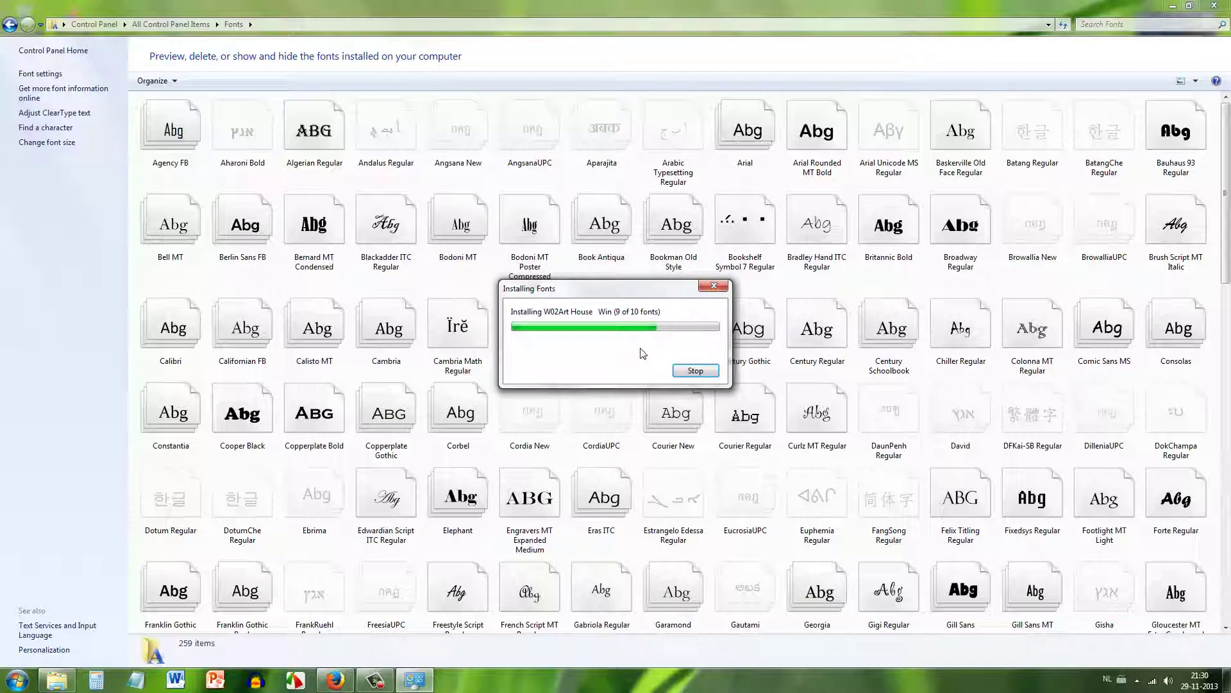
{"action": "left_click", "coordinate": [641, 350]}
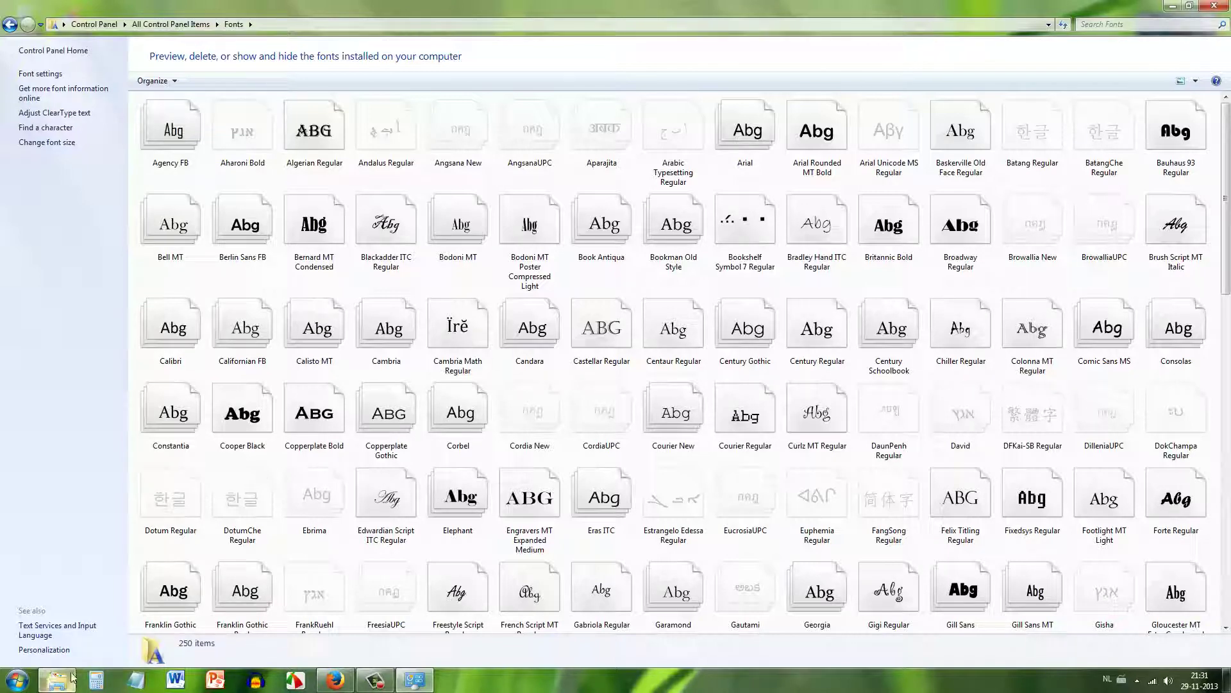
{"action": "left_click", "coordinate": [335, 680]}
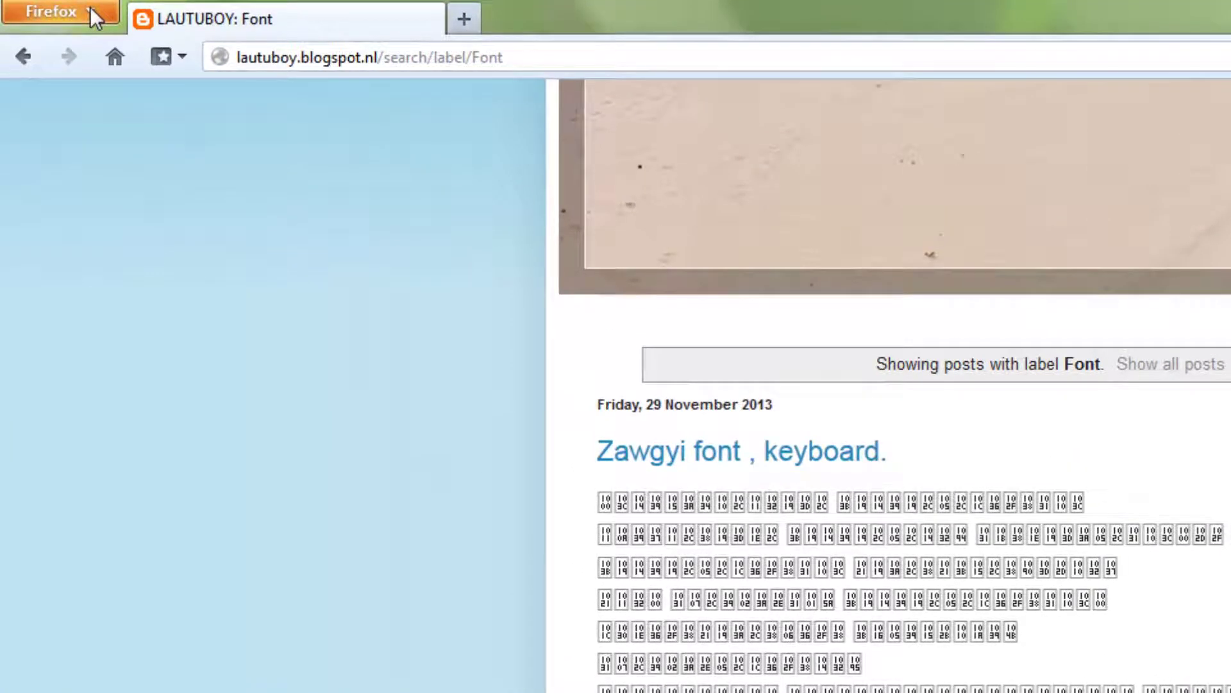
{"action": "left_click", "coordinate": [93, 17]}
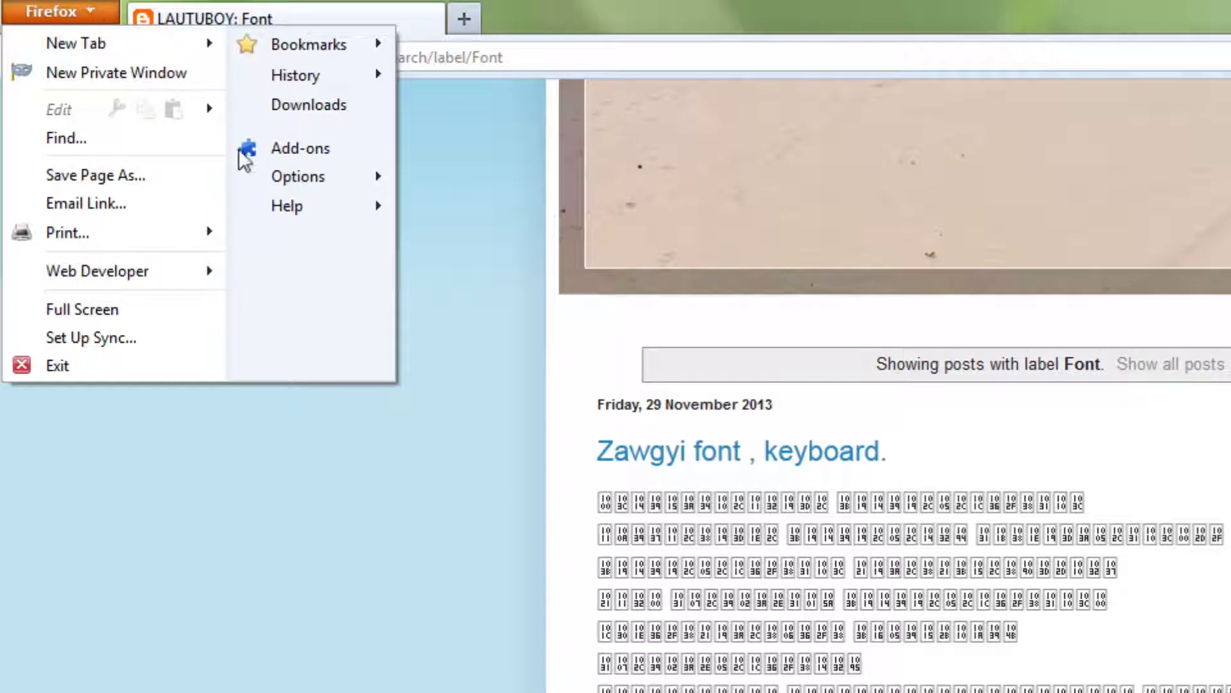
{"action": "mouse_move", "coordinate": [277, 184]}
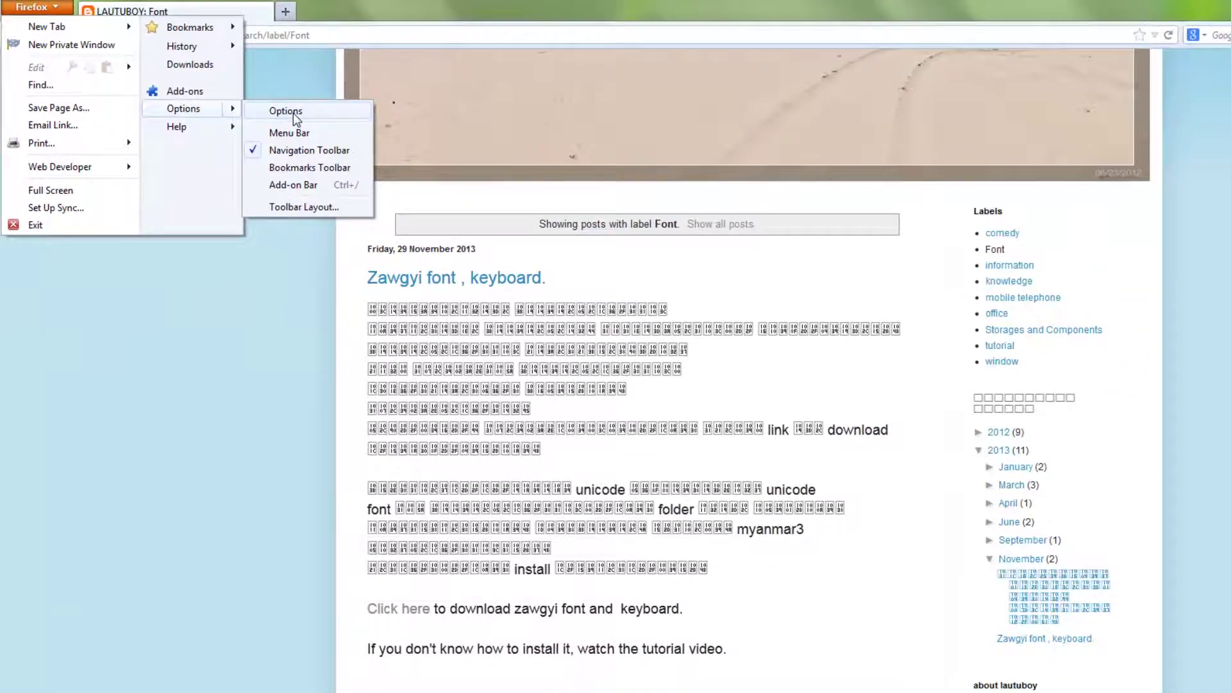
{"action": "left_click", "coordinate": [294, 112]}
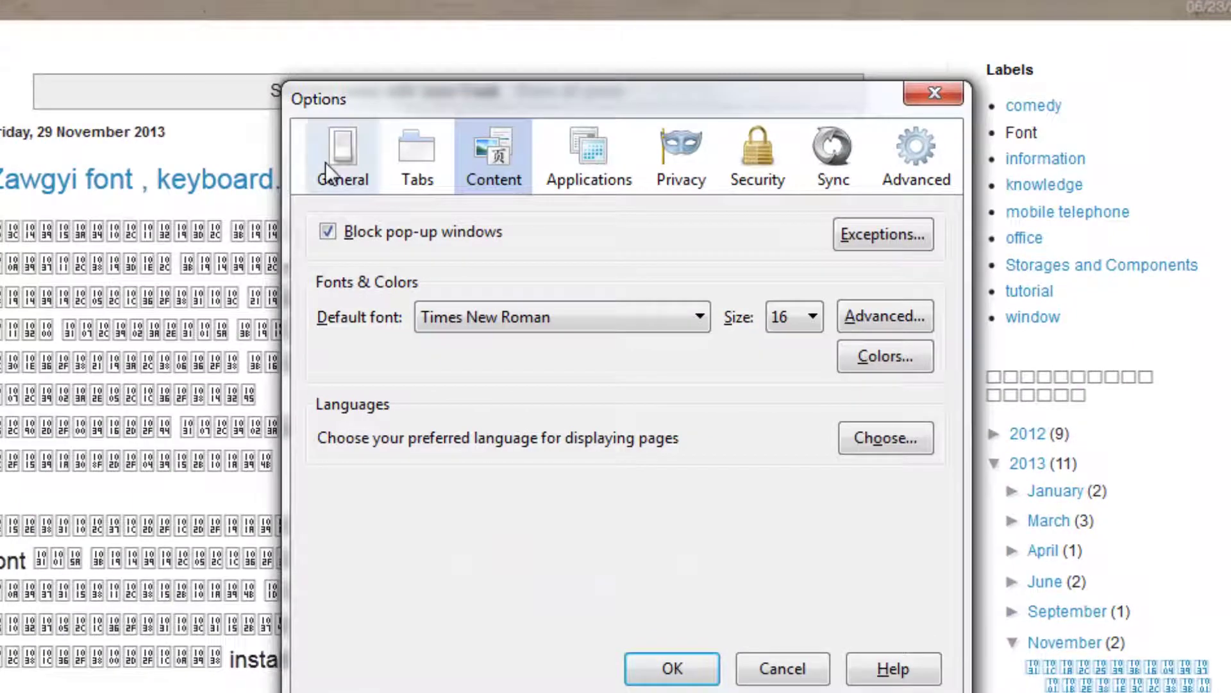
{"action": "left_click", "coordinate": [447, 204]}
{"action": "left_click", "coordinate": [572, 204]}
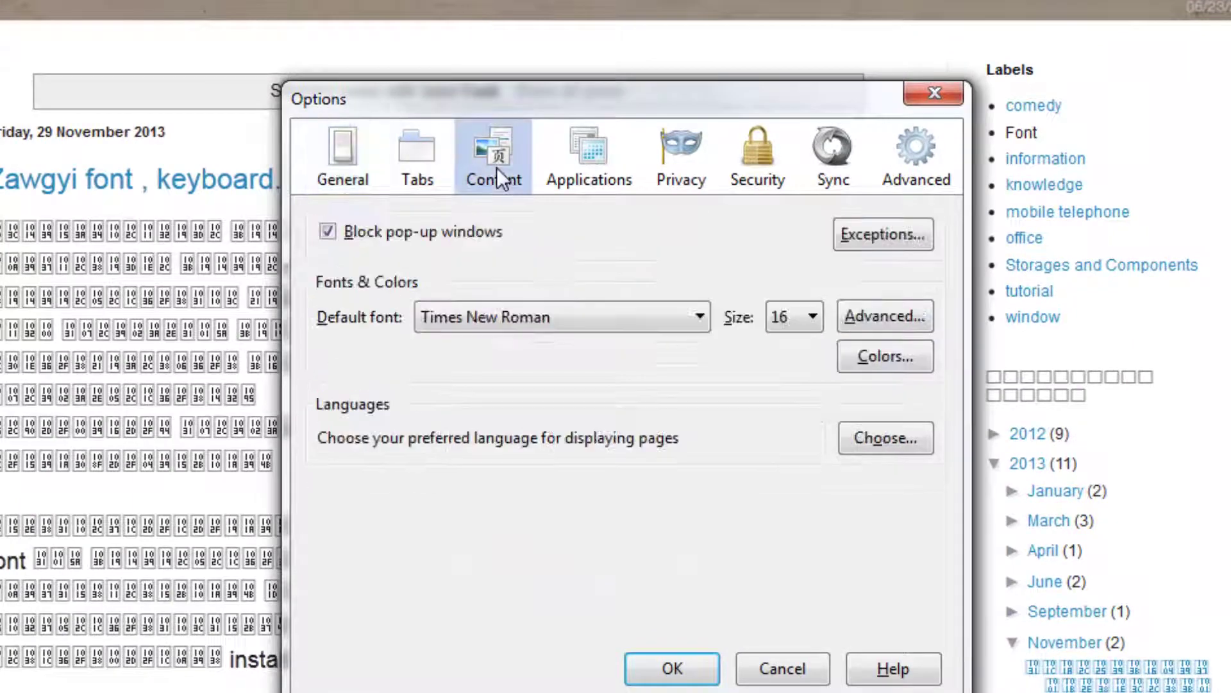
{"action": "left_click", "coordinate": [683, 314]}
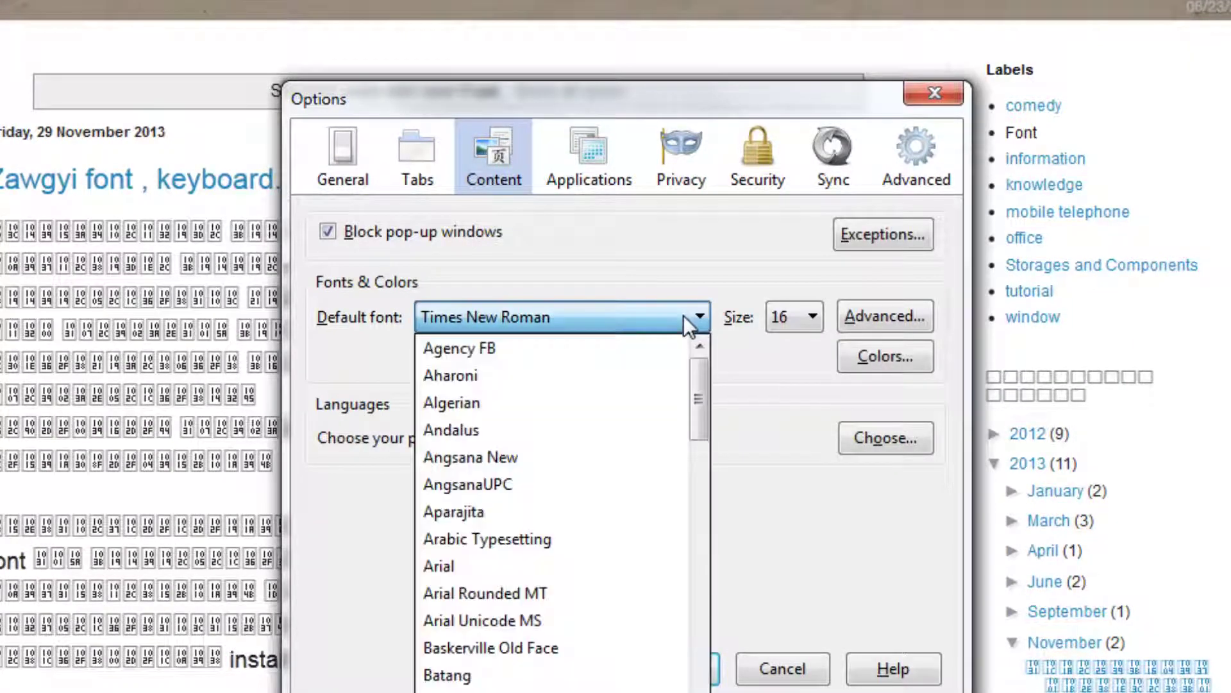
{"action": "scroll", "coordinate": [684, 498], "scroll_direction": "down", "scroll_amount": 15}
{"action": "scroll", "coordinate": [558, 513], "scroll_direction": "down", "scroll_amount": 7}
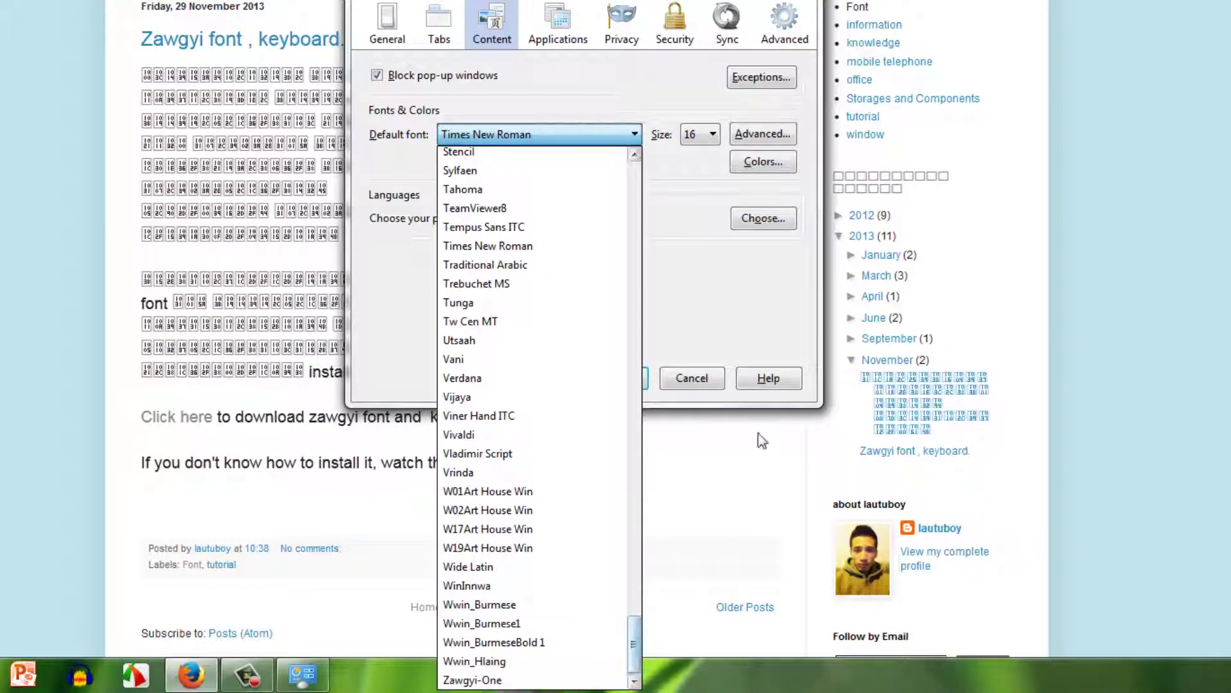
{"action": "left_click", "coordinate": [702, 279]}
{"action": "left_click", "coordinate": [686, 378]}
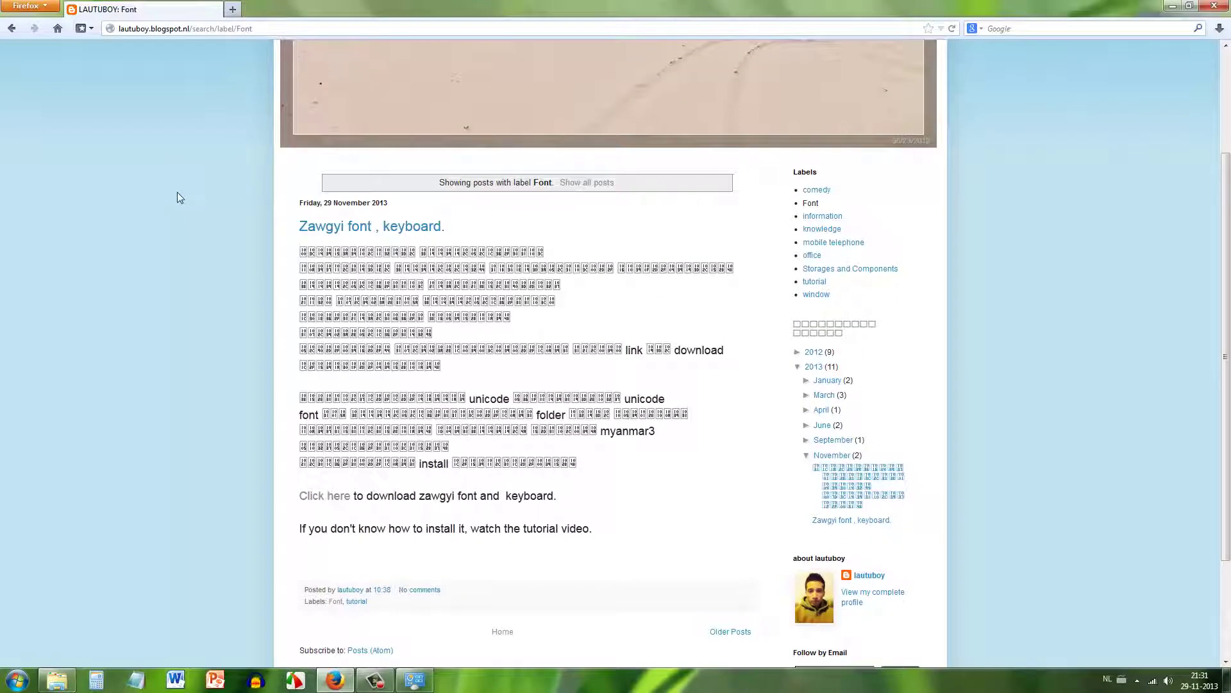
- In Firefox's content options, set the default font to Zawgyi-One, and check the Burmese text on the blog page
{"action": "left_click", "coordinate": [53, 6]}
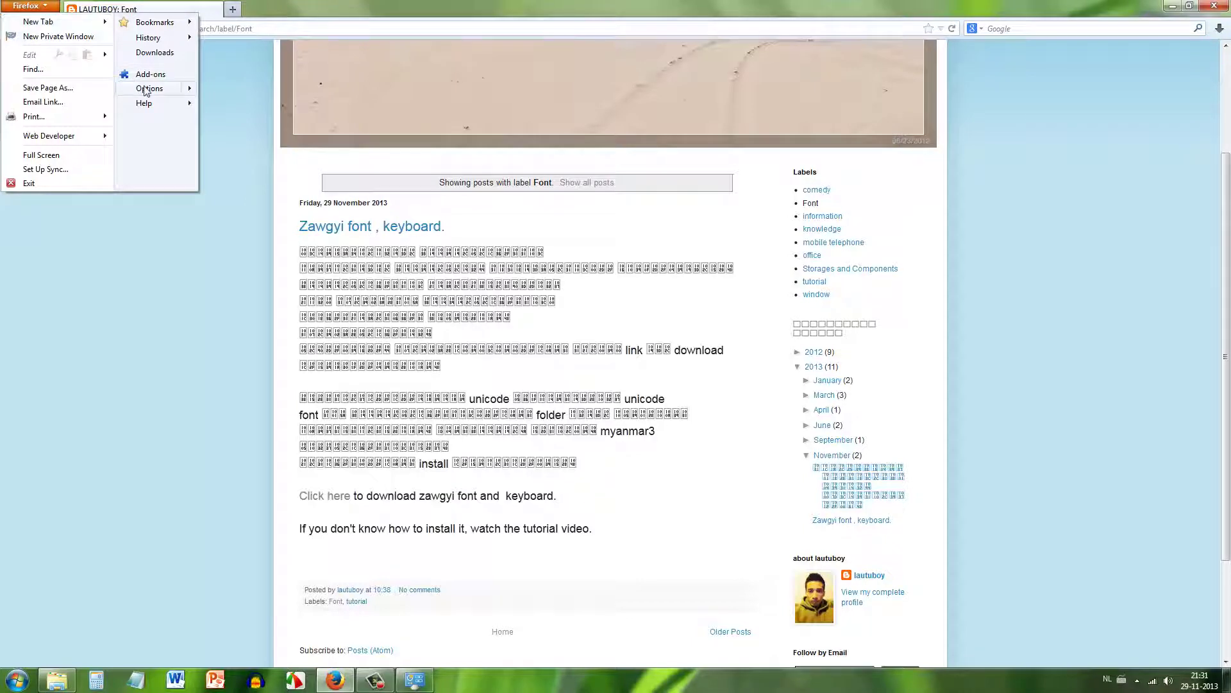
{"action": "mouse_move", "coordinate": [146, 90]}
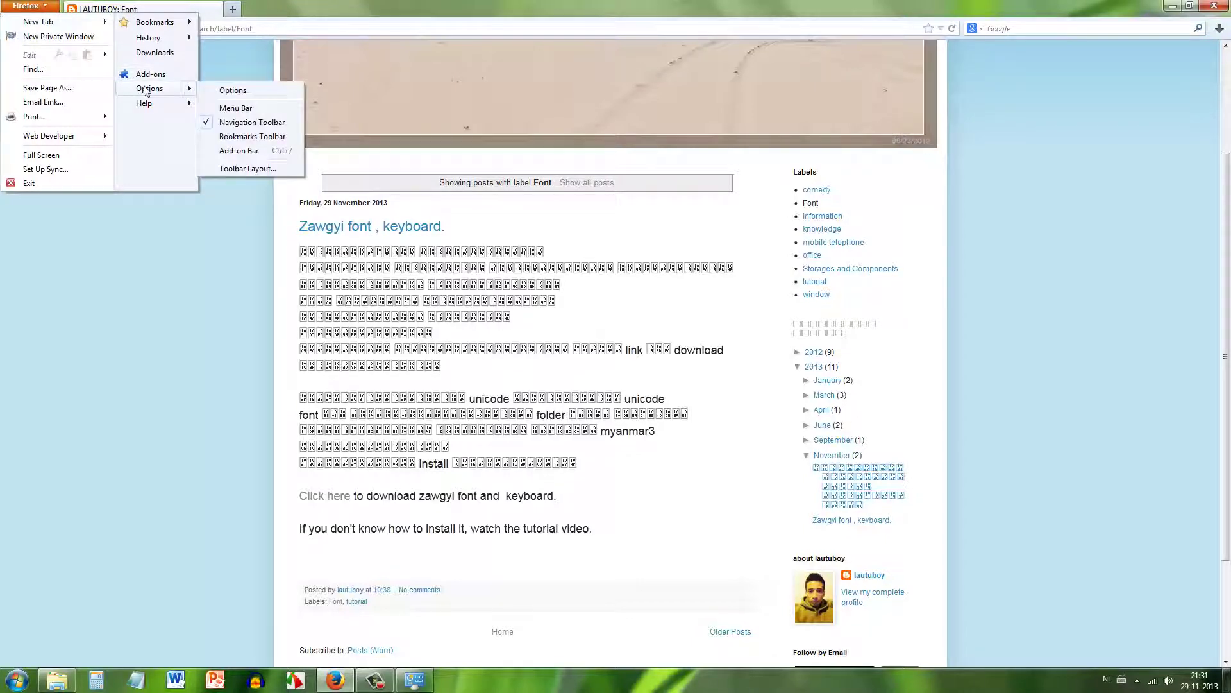
{"action": "left_click", "coordinate": [228, 92]}
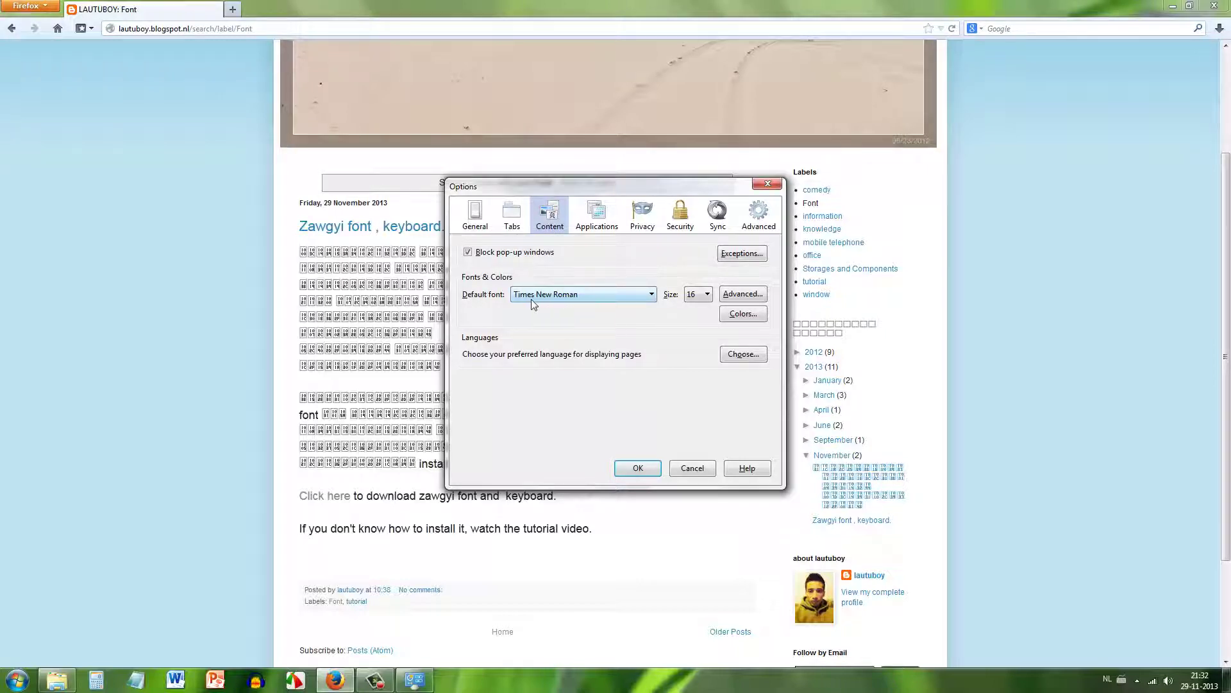
{"action": "left_click", "coordinate": [603, 299]}
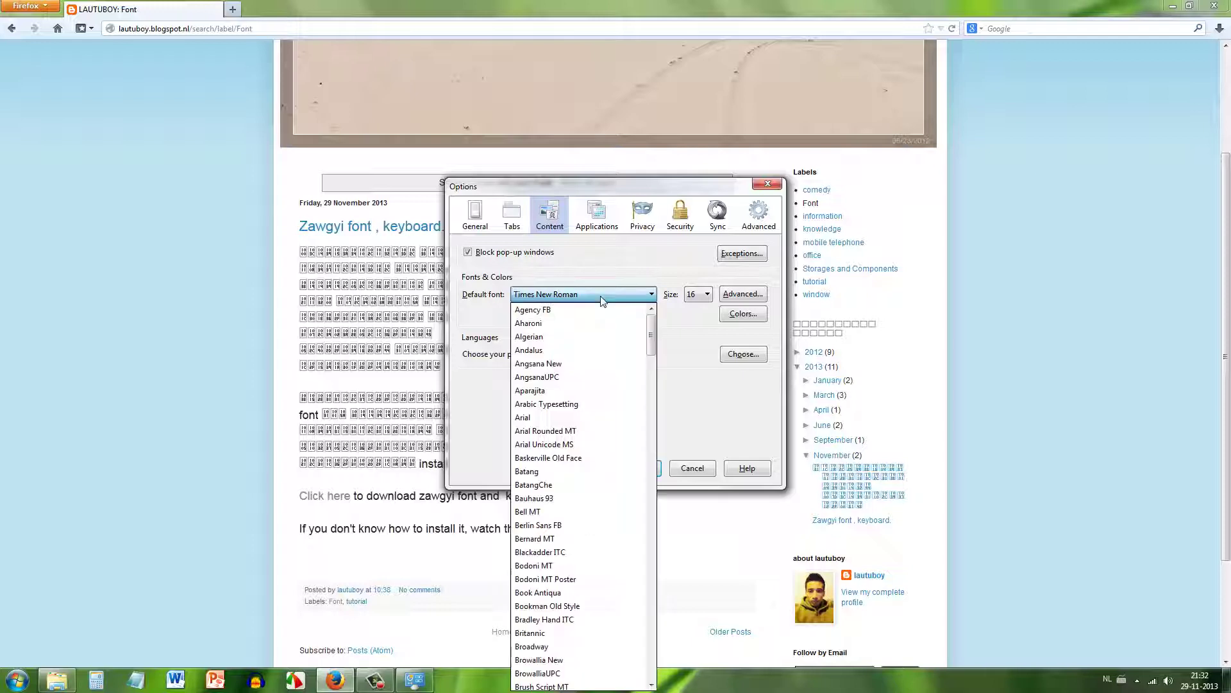
{"action": "left_click_drag", "start_coordinate": [651, 335], "coordinate": [661, 670]}
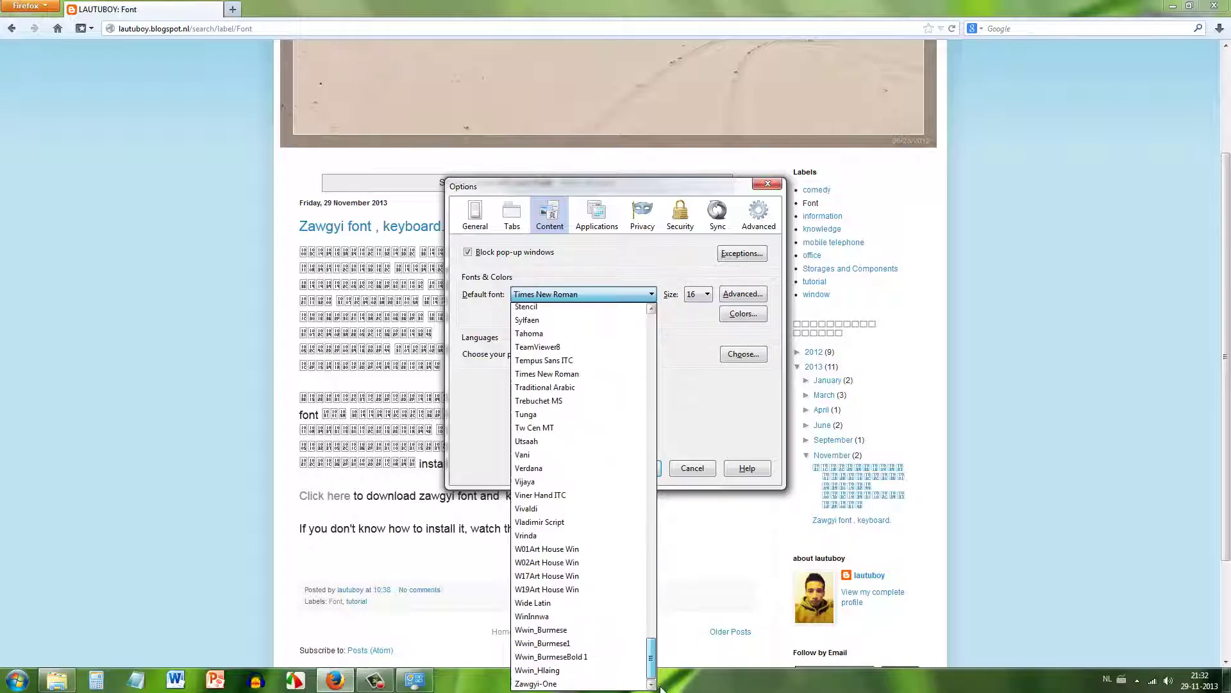
{"action": "left_click", "coordinate": [579, 684]}
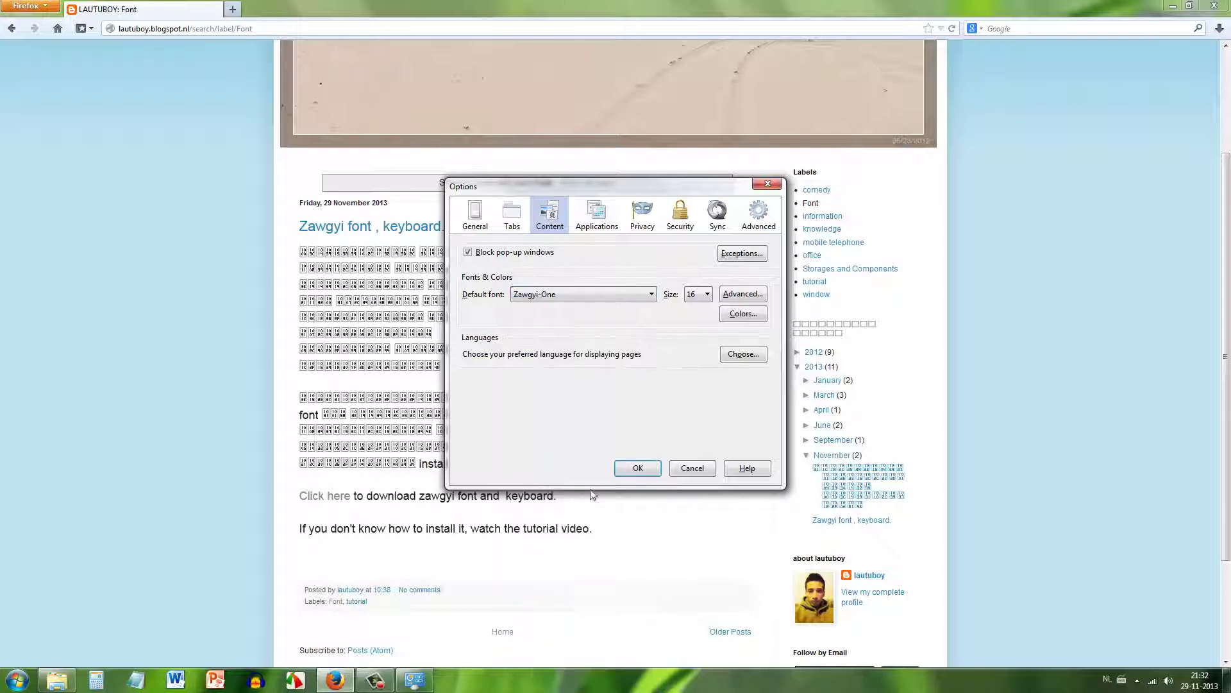
{"action": "left_click", "coordinate": [635, 468]}
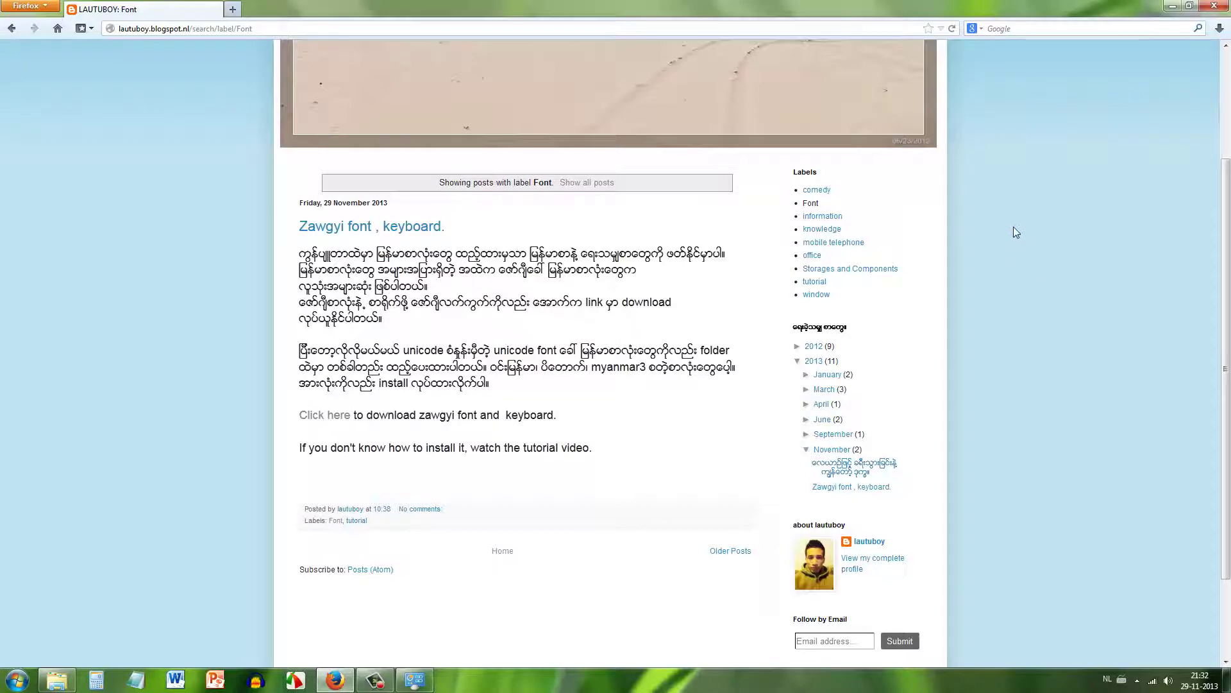
{"action": "scroll", "coordinate": [1014, 231], "scroll_direction": "down", "scroll_amount": 2}
{"action": "scroll", "coordinate": [1014, 231], "scroll_direction": "up", "scroll_amount": 5}
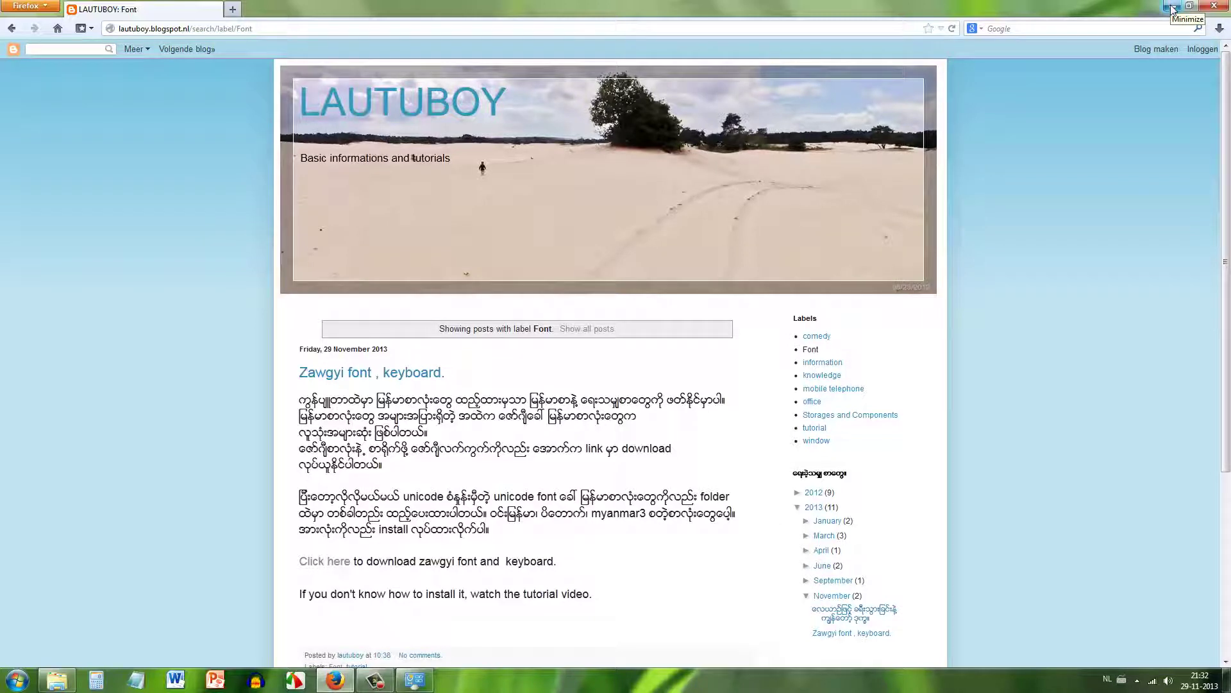
- Close Firefox and the Control Panel Fonts window, and minimize the Fonts collection folder to clear the desktop
{"action": "left_click", "coordinate": [1204, 7]}
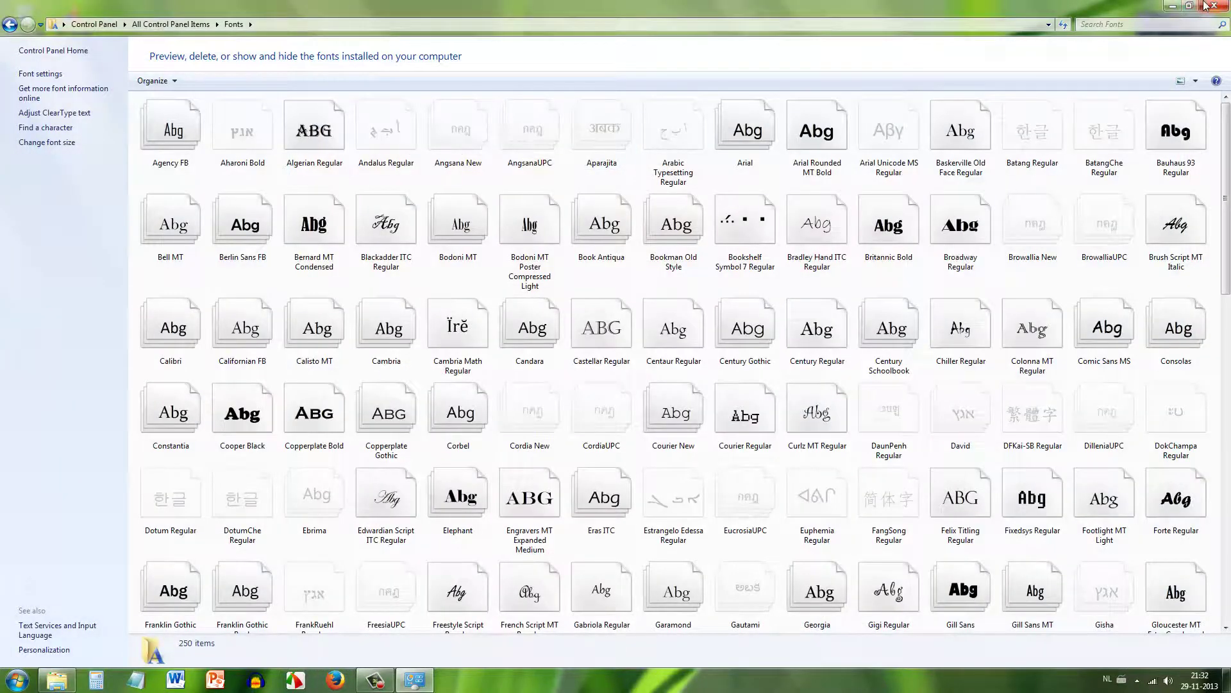
{"action": "left_click", "coordinate": [1206, 6]}
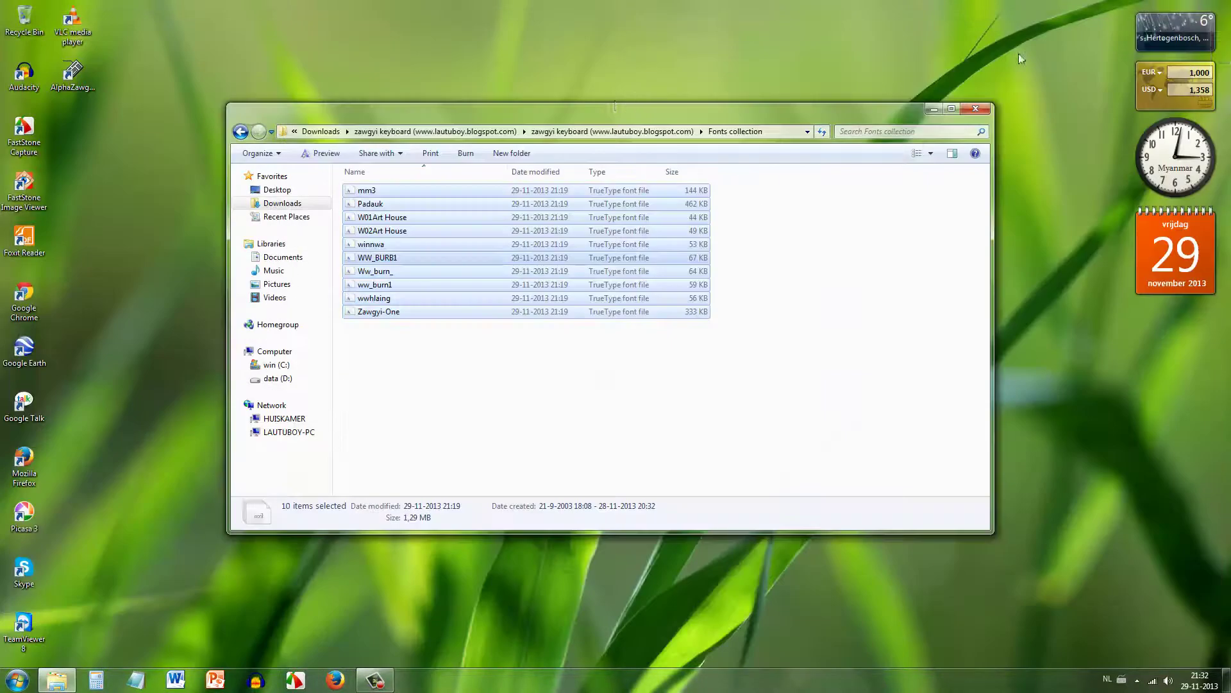
{"action": "left_click", "coordinate": [935, 113]}
{"action": "right_click", "coordinate": [519, 125]}
{"action": "left_click", "coordinate": [533, 159]}
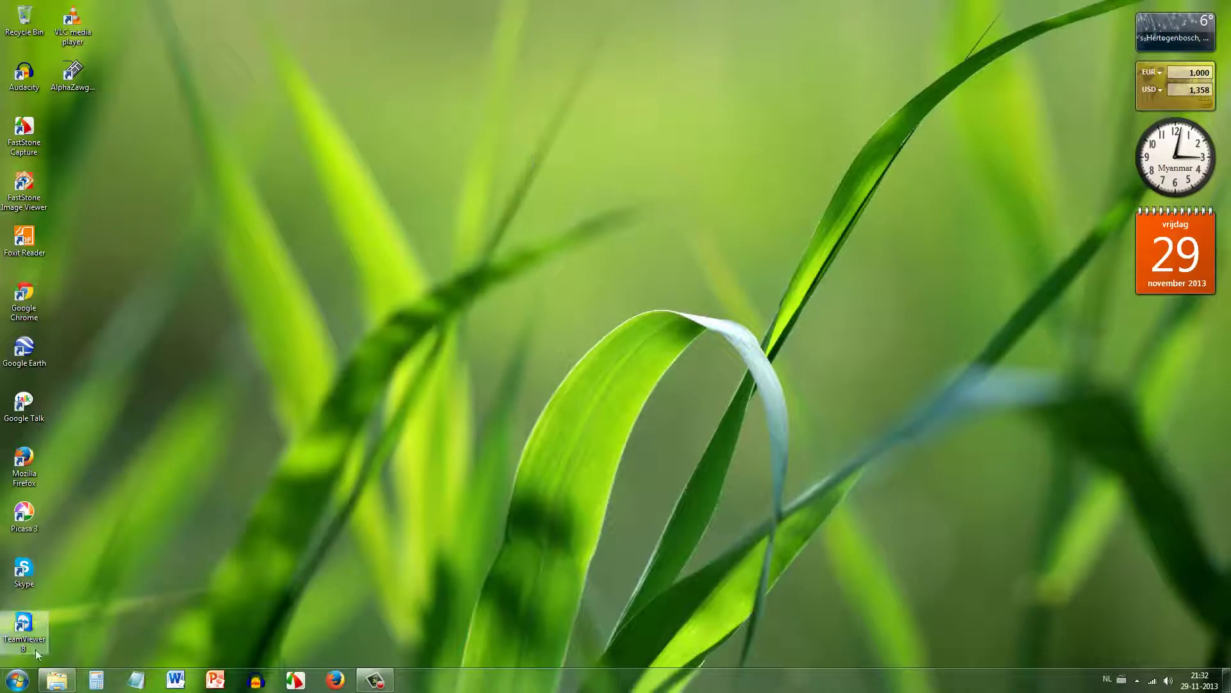
- Launch Internet Explorer and open its Internet Options dialog
{"action": "left_click", "coordinate": [17, 679]}
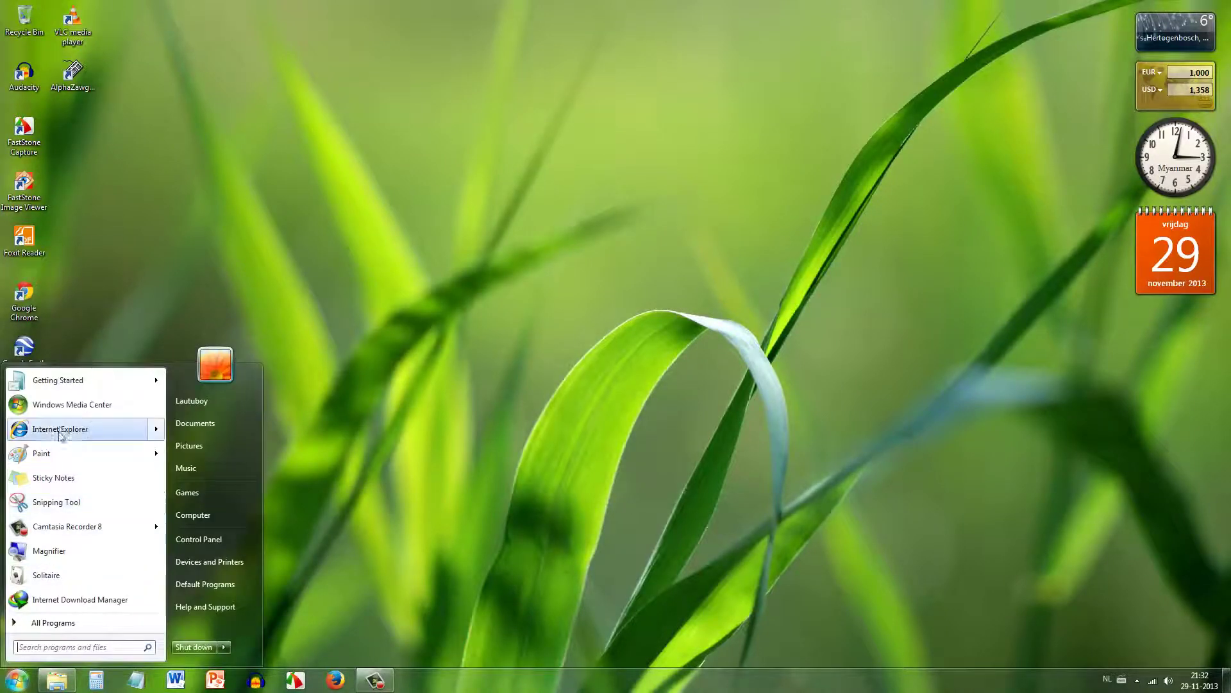
{"action": "mouse_move", "coordinate": [60, 430]}
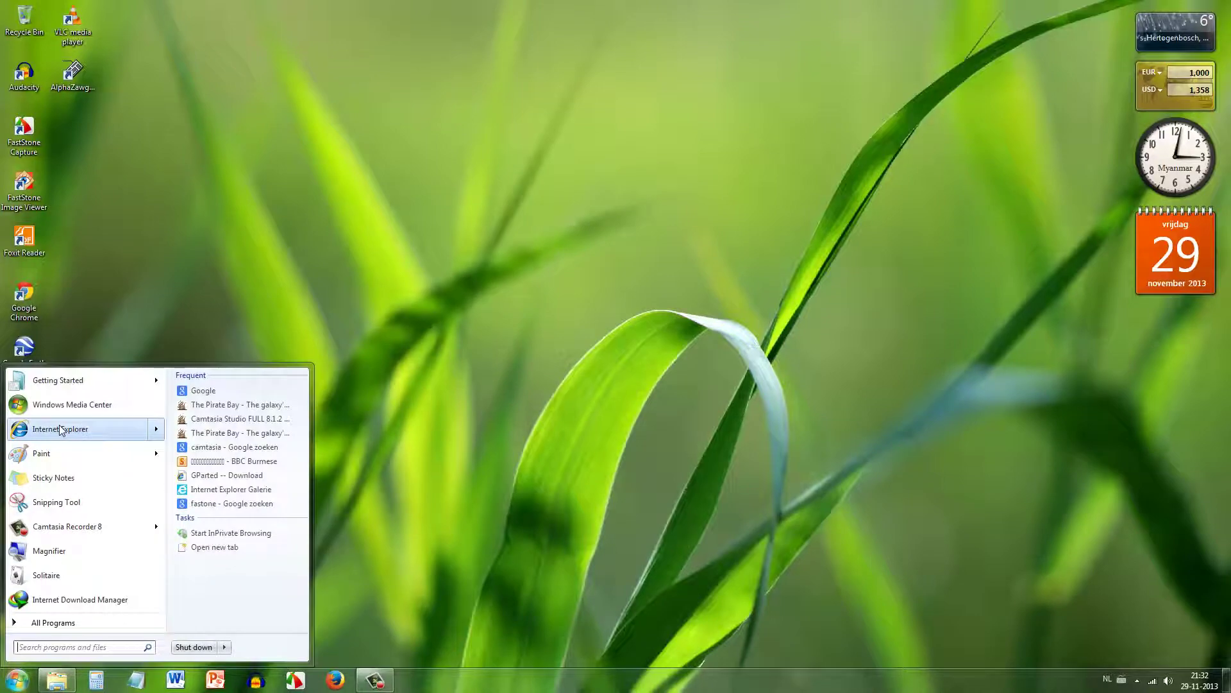
{"action": "left_click", "coordinate": [66, 433]}
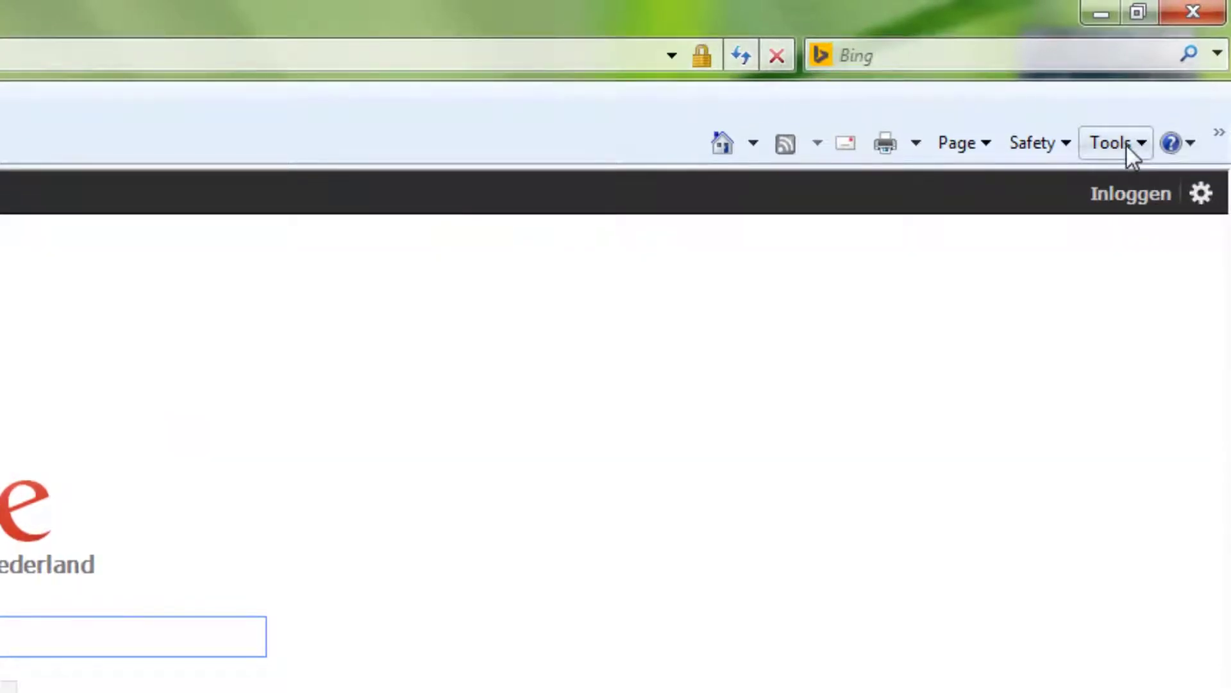
{"action": "left_click", "coordinate": [1127, 143]}
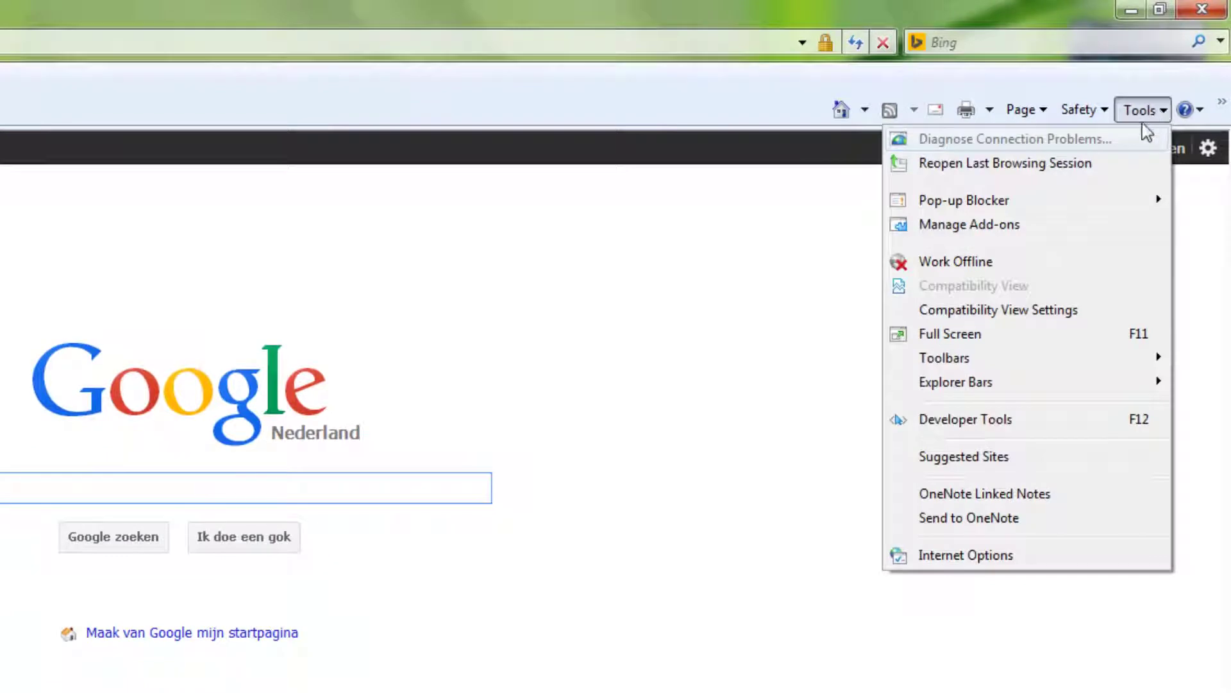
{"action": "left_click", "coordinate": [971, 557]}
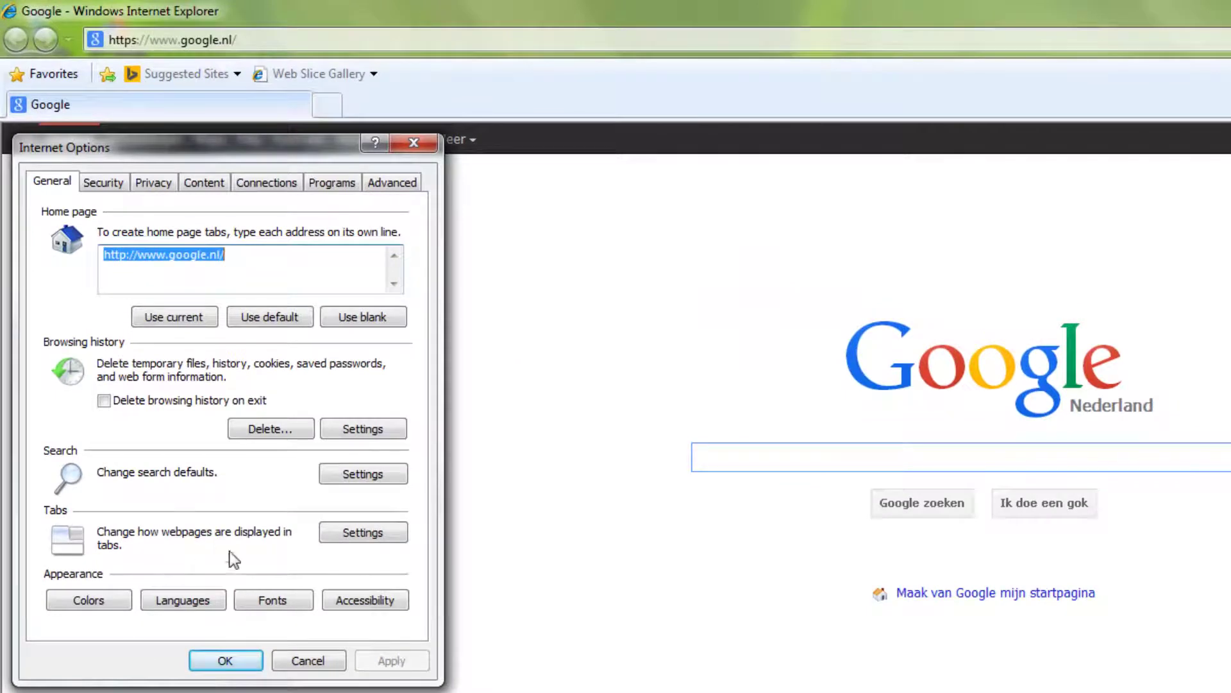
- In the font settings, set the webpage font for the Latin based script to Zawgyi-One, and close Internet Options
{"action": "left_click", "coordinate": [278, 604]}
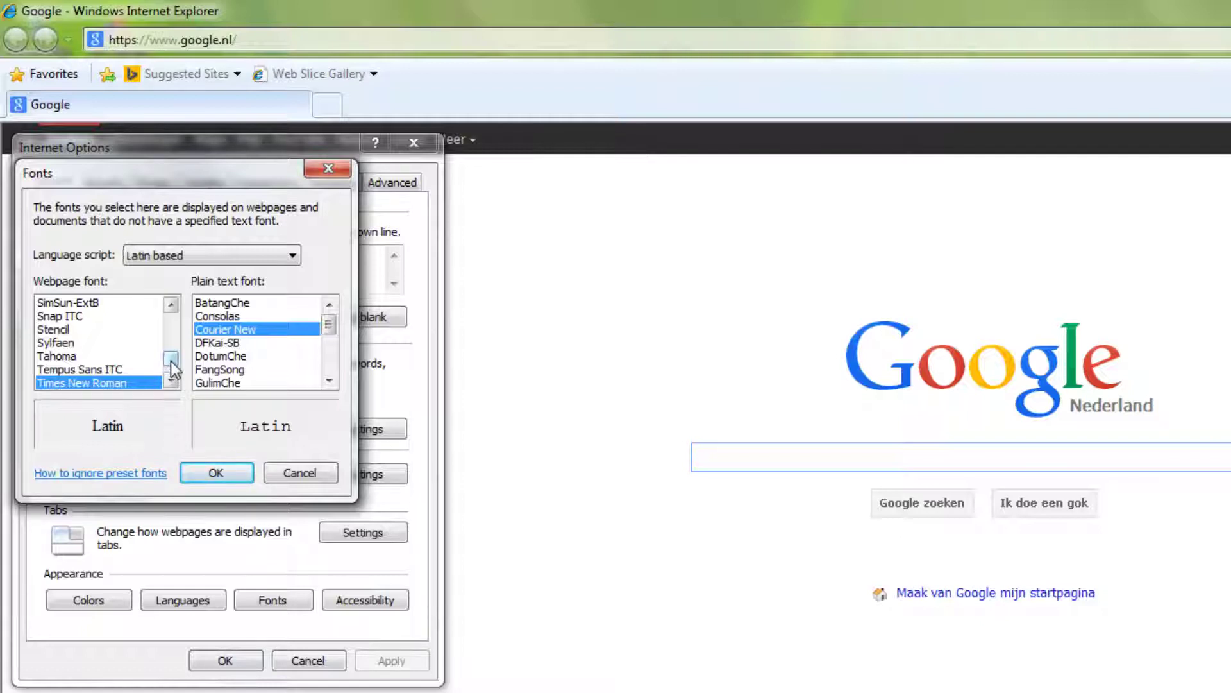
{"action": "left_click_drag", "start_coordinate": [170, 361], "coordinate": [171, 380]}
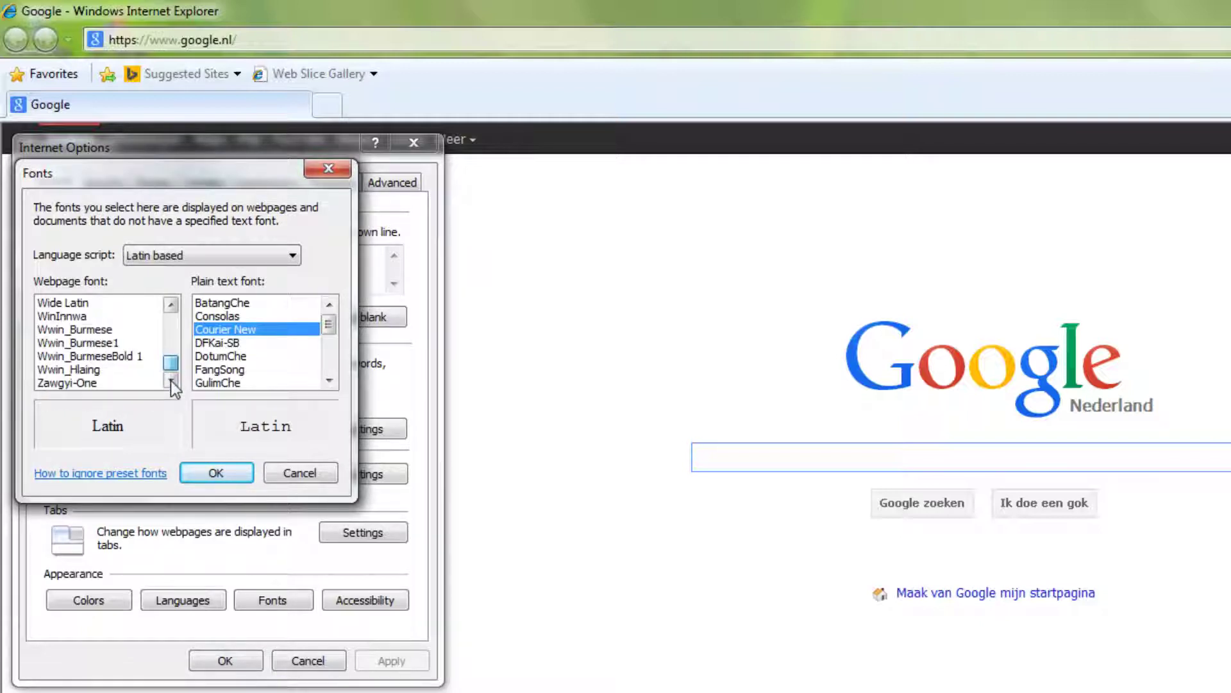
{"action": "left_click", "coordinate": [70, 385]}
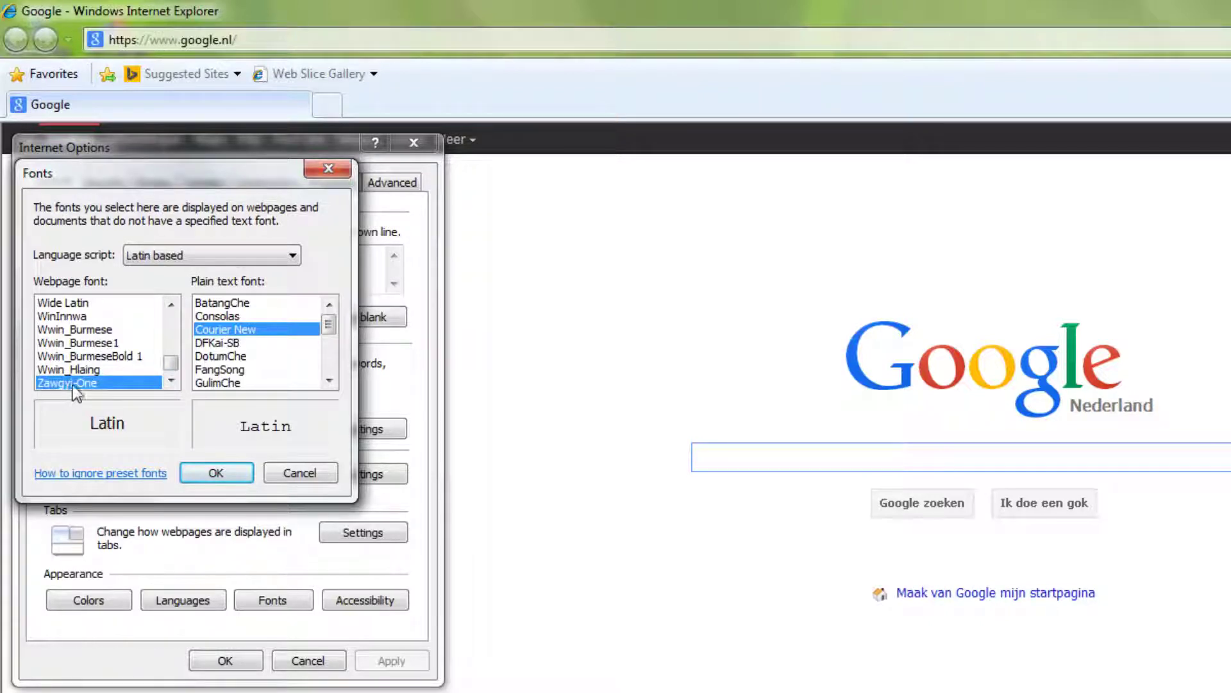
{"action": "left_click", "coordinate": [202, 475]}
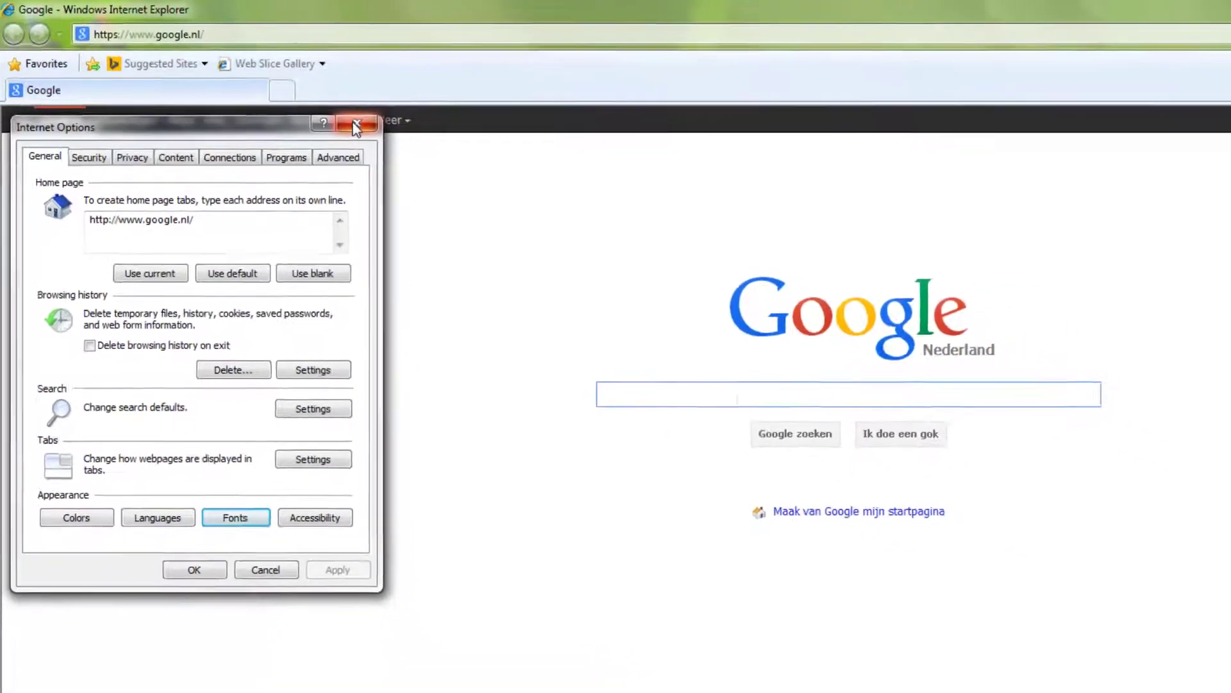
{"action": "left_click", "coordinate": [413, 143]}
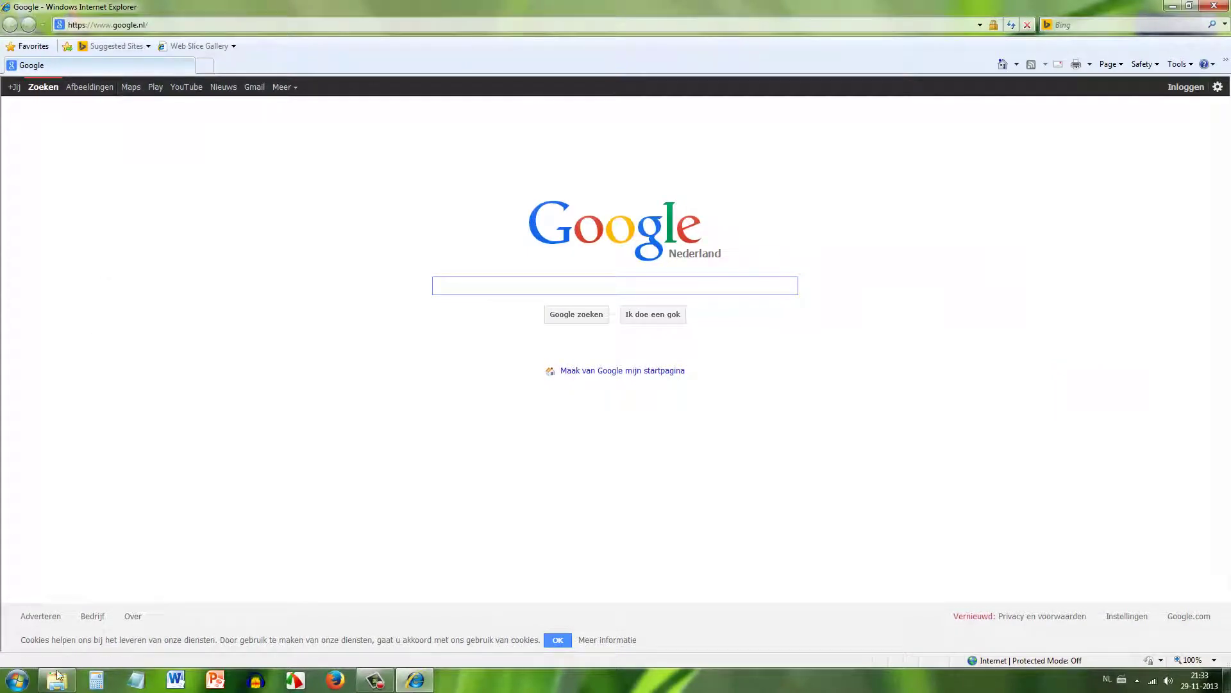
- Search for and launch Google Chrome, and dismiss the page translation offer
{"action": "left_click", "coordinate": [14, 681]}
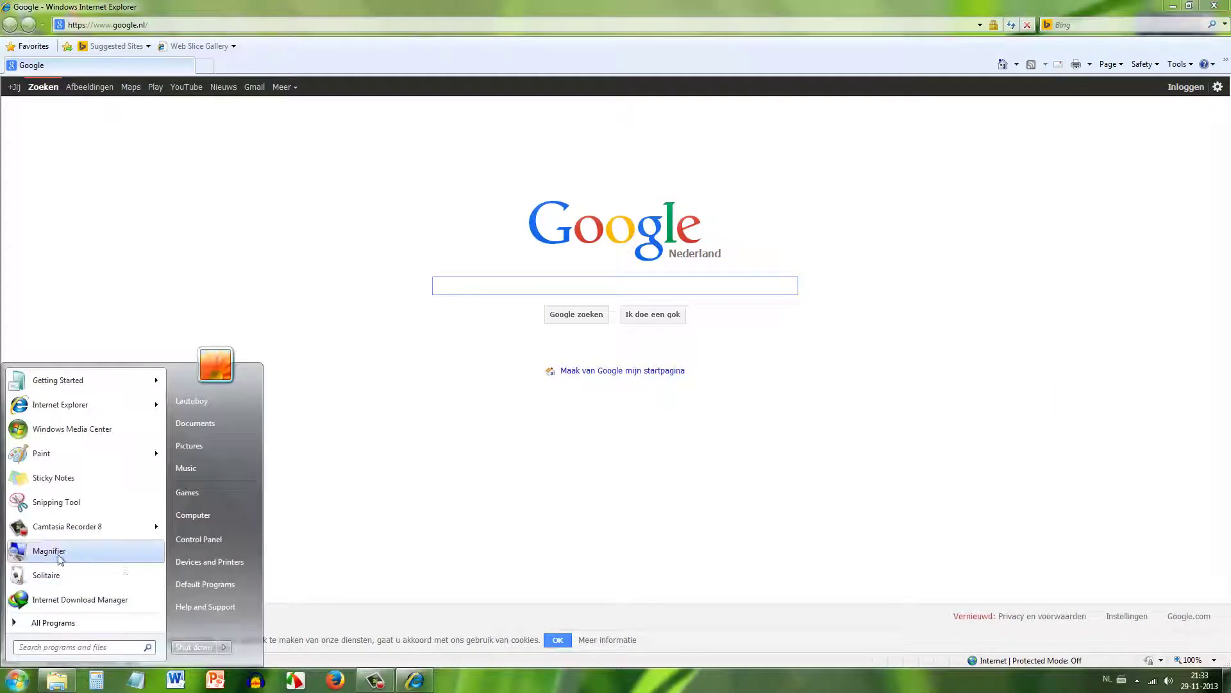
{"action": "type", "text": "ch"}
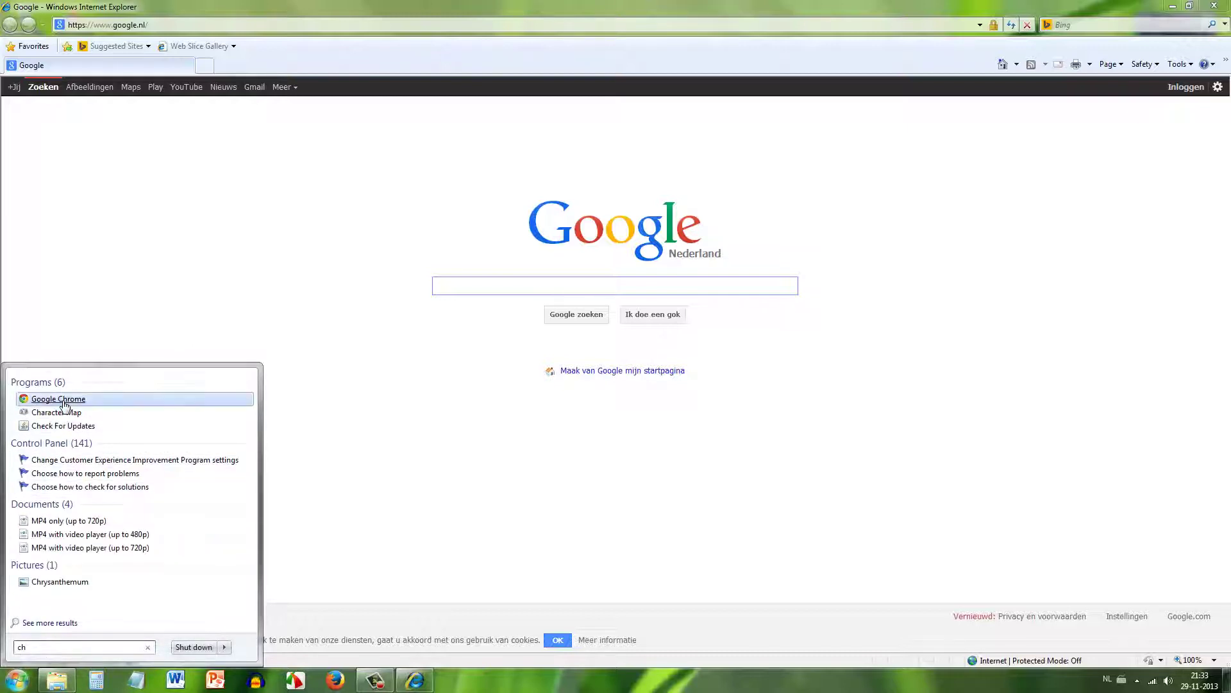
{"action": "left_click", "coordinate": [63, 399]}
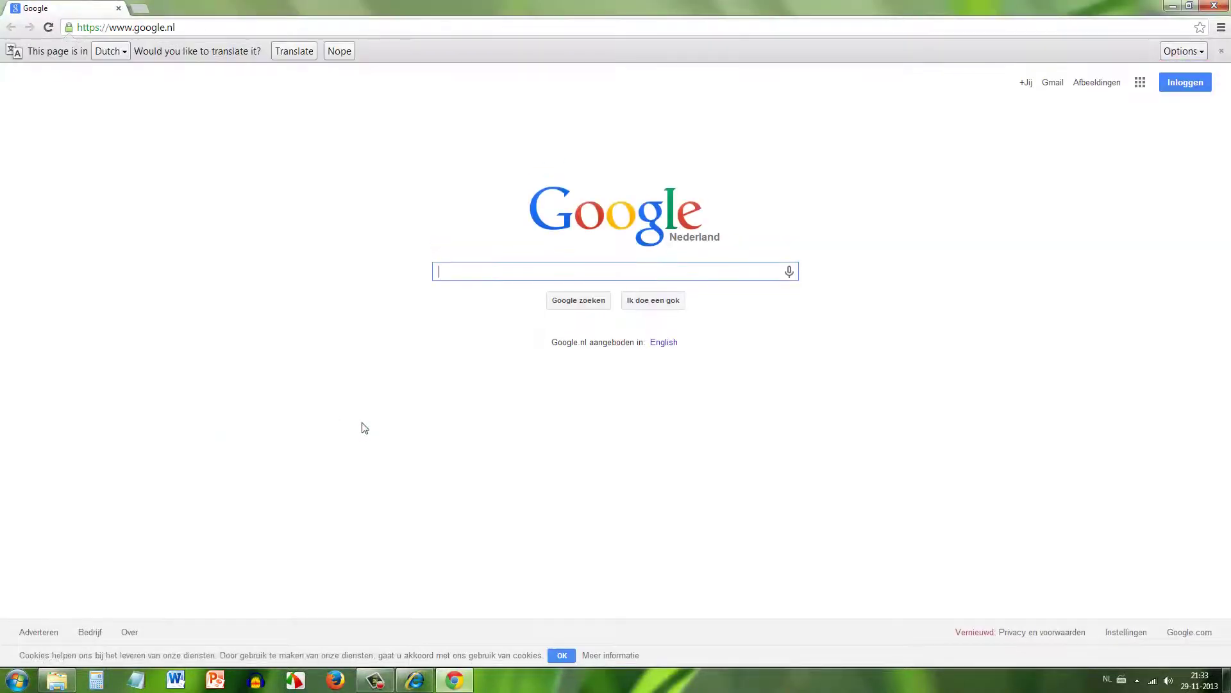
{"action": "left_click", "coordinate": [1221, 51]}
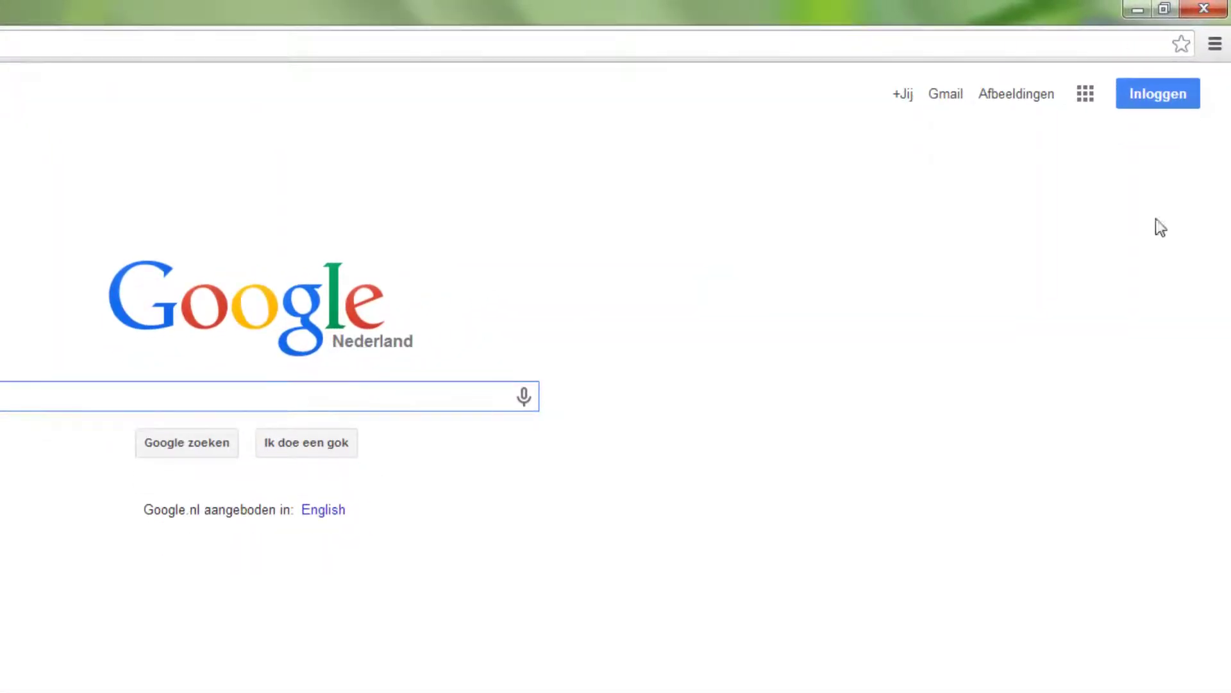
- Open Chrome's settings, show the advanced settings, and open the font customization under Web content
{"action": "left_click", "coordinate": [1215, 46]}
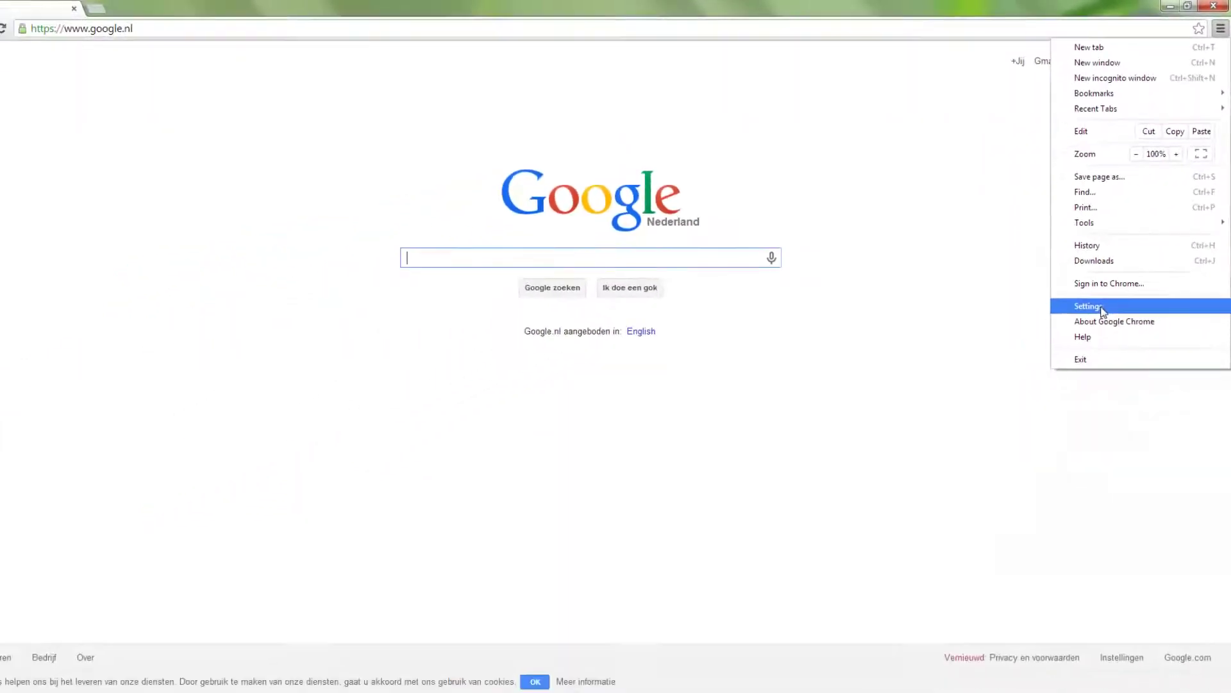
{"action": "left_click", "coordinate": [1103, 310]}
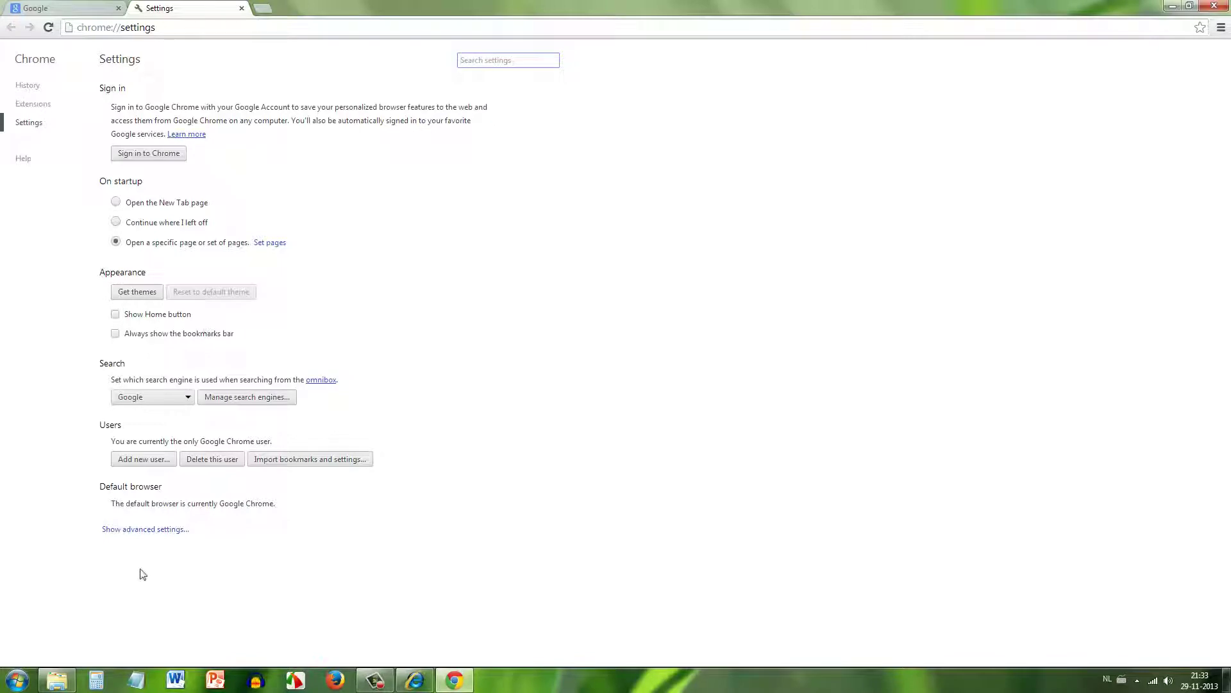
{"action": "left_click", "coordinate": [150, 529]}
{"action": "scroll", "coordinate": [299, 537], "scroll_direction": "down", "scroll_amount": 3}
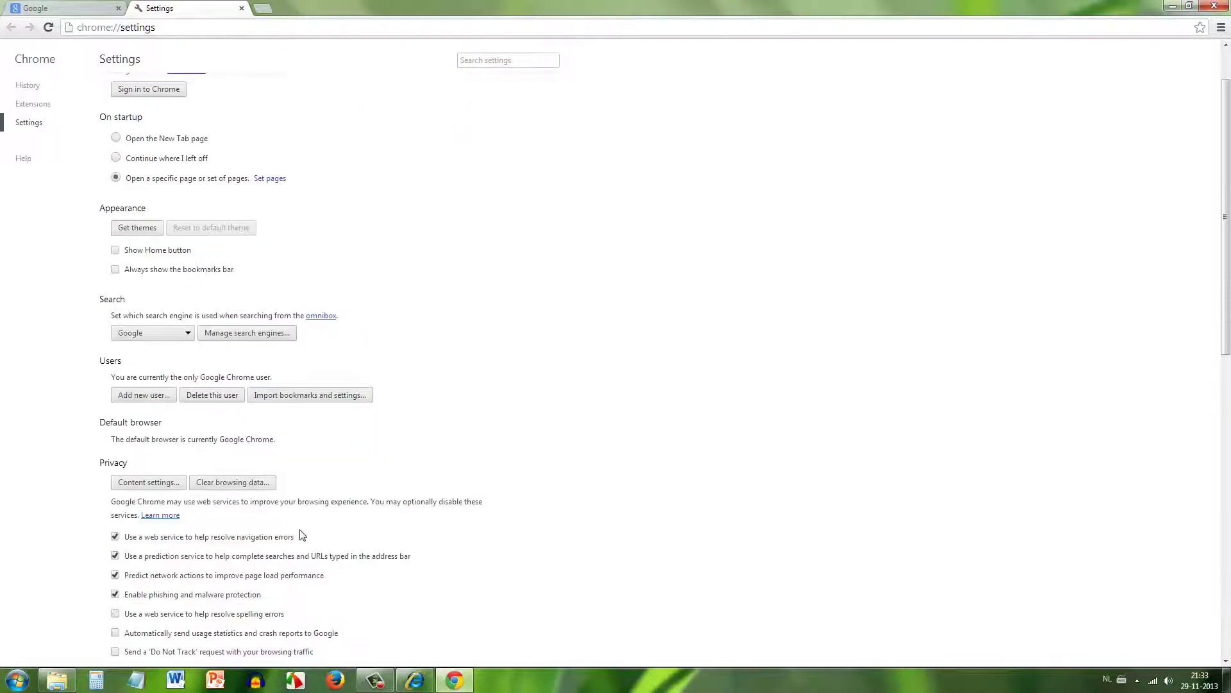
{"action": "scroll", "coordinate": [302, 535], "scroll_direction": "down", "scroll_amount": 1}
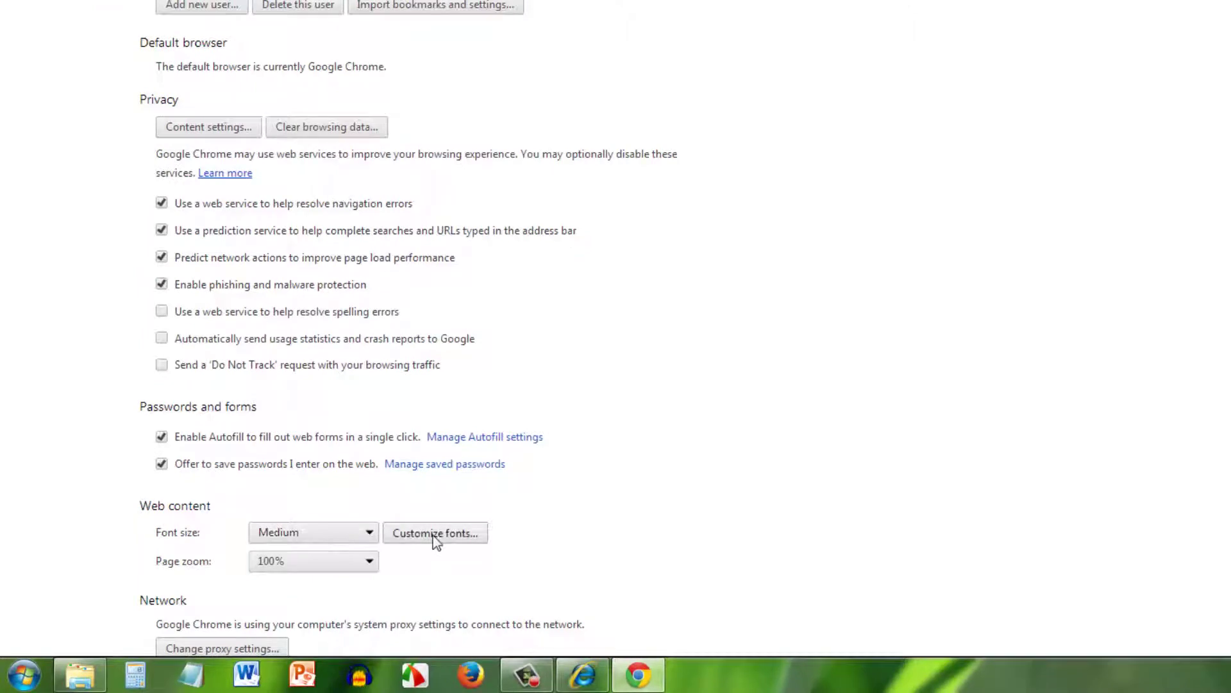
{"action": "left_click", "coordinate": [434, 536]}
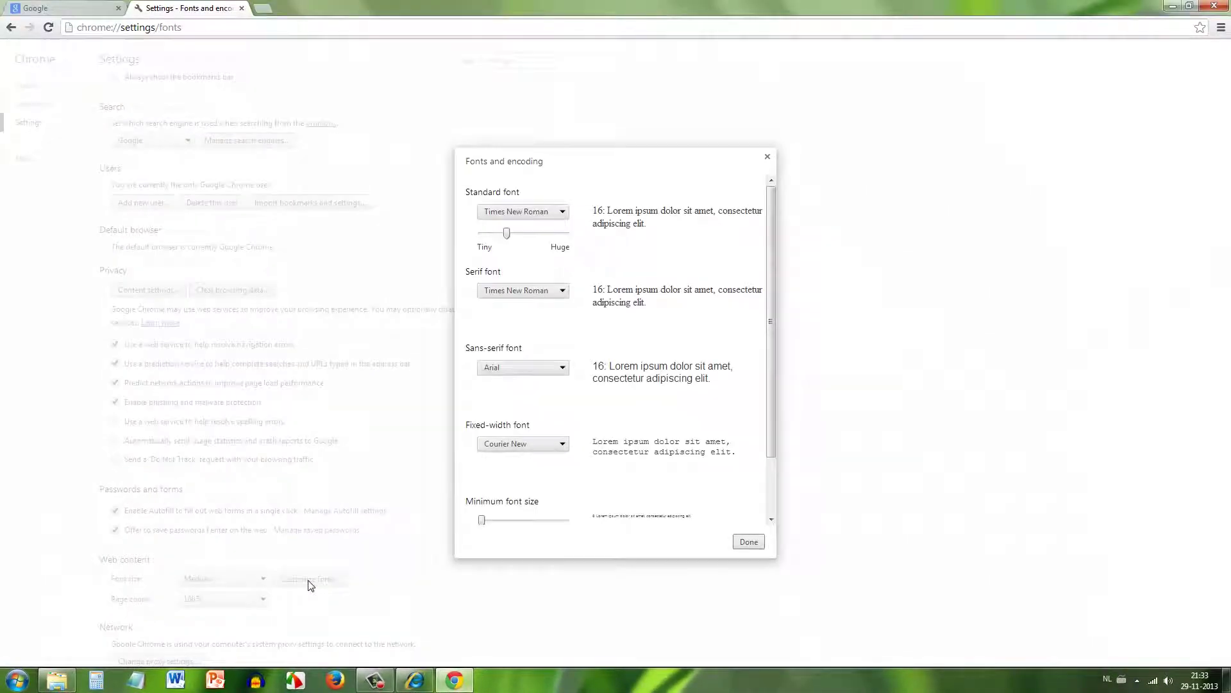
- Set the standard, serif and sans-serif fonts to Zawgyi-One
{"action": "left_click", "coordinate": [560, 211]}
{"action": "left_click_drag", "start_coordinate": [605, 376], "coordinate": [603, 415]}
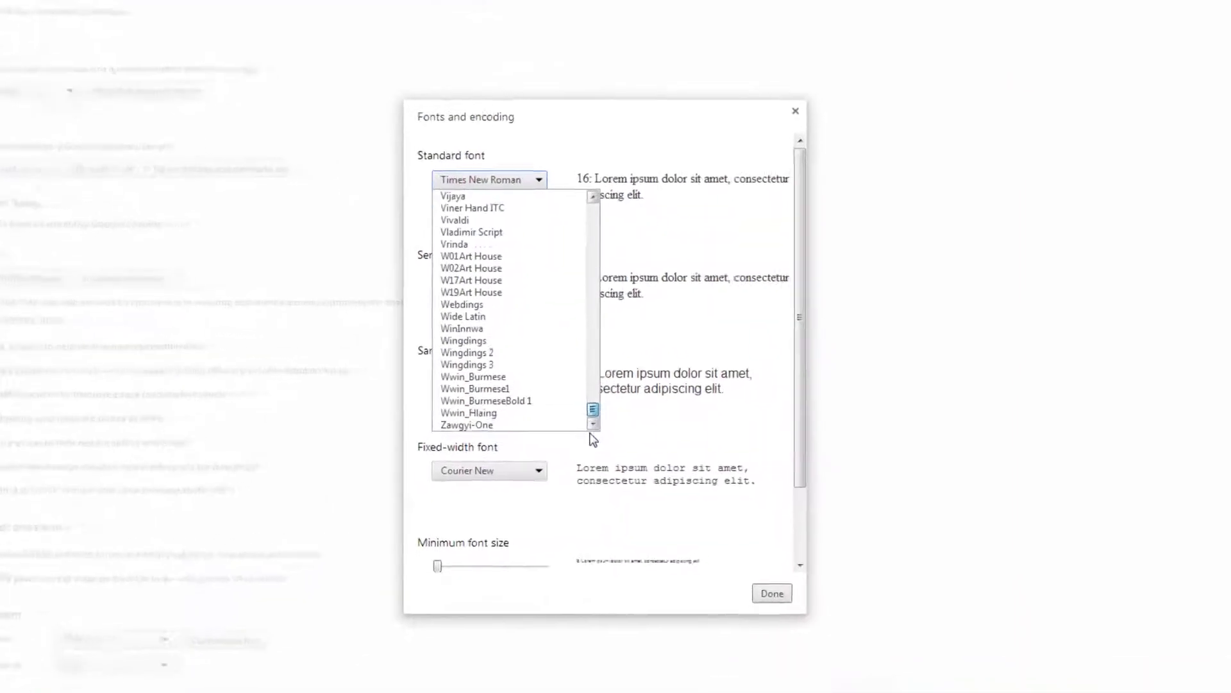
{"action": "left_click", "coordinate": [553, 426]}
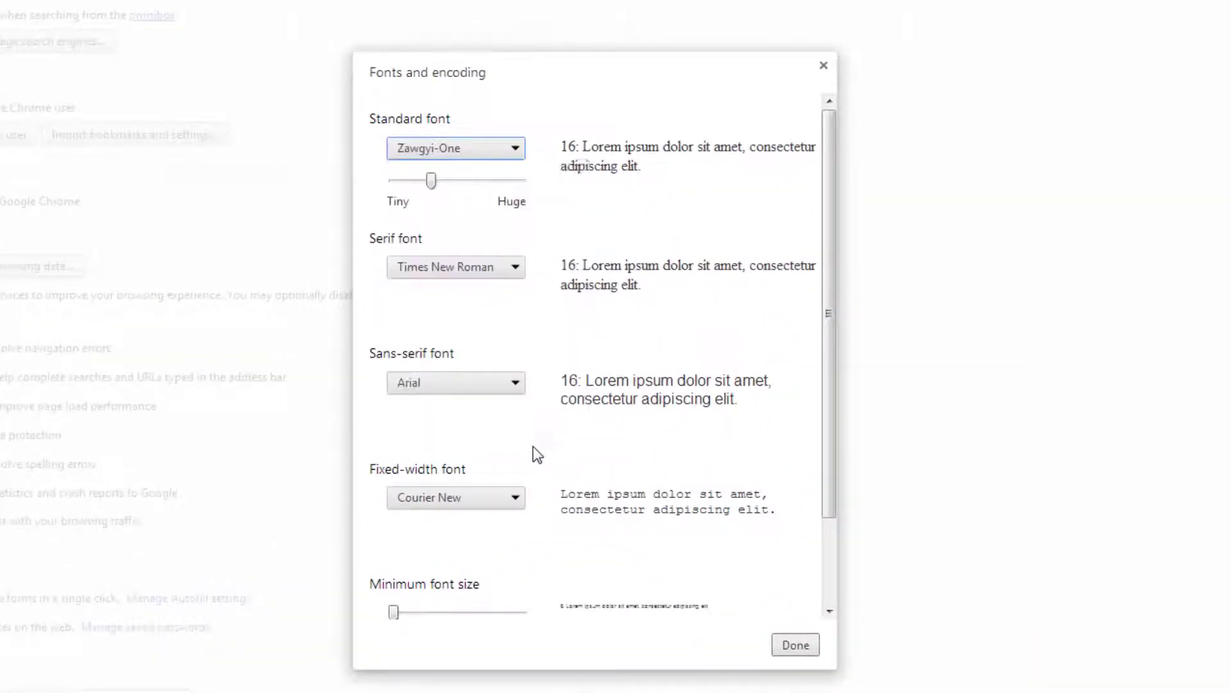
{"action": "left_click", "coordinate": [491, 273]}
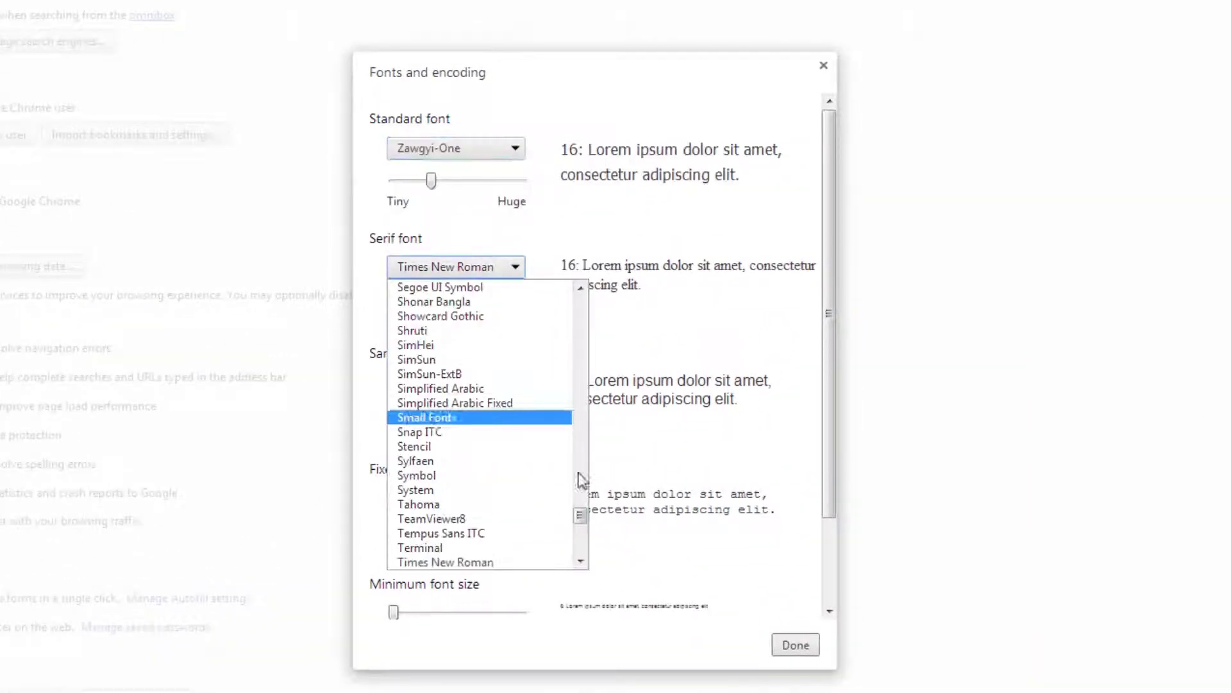
{"action": "left_click_drag", "start_coordinate": [585, 509], "coordinate": [585, 553]}
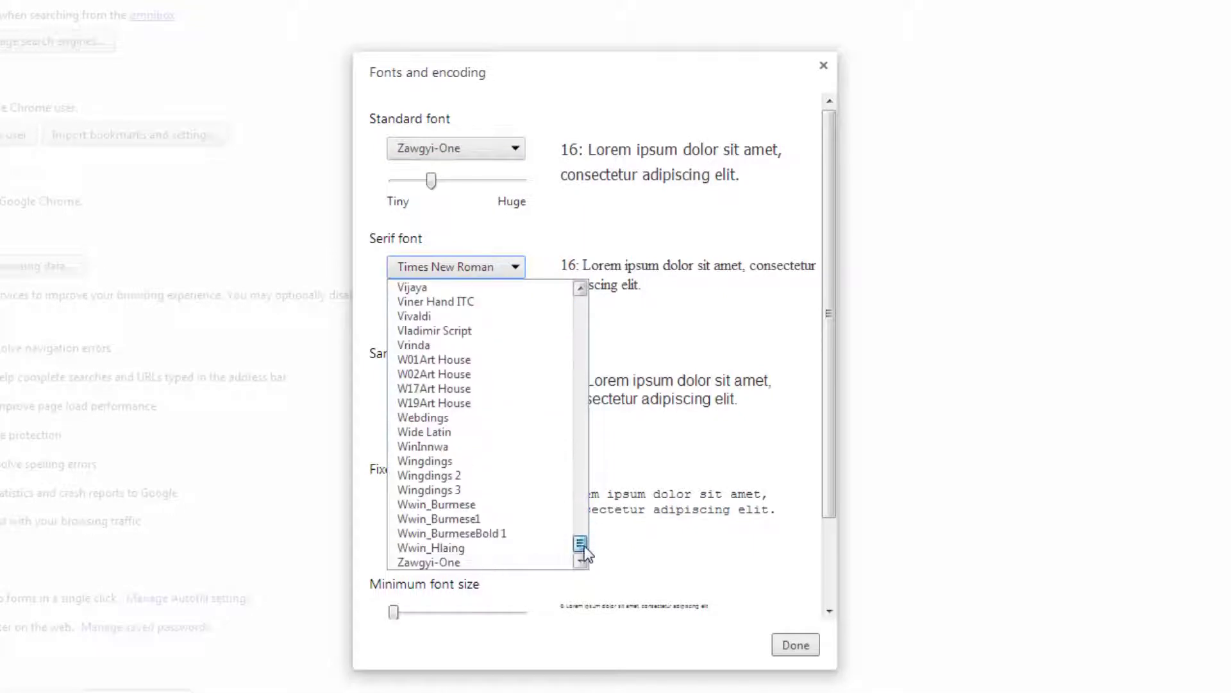
{"action": "left_click", "coordinate": [543, 561]}
{"action": "left_click", "coordinate": [516, 388]}
{"action": "left_click_drag", "start_coordinate": [579, 420], "coordinate": [583, 667]}
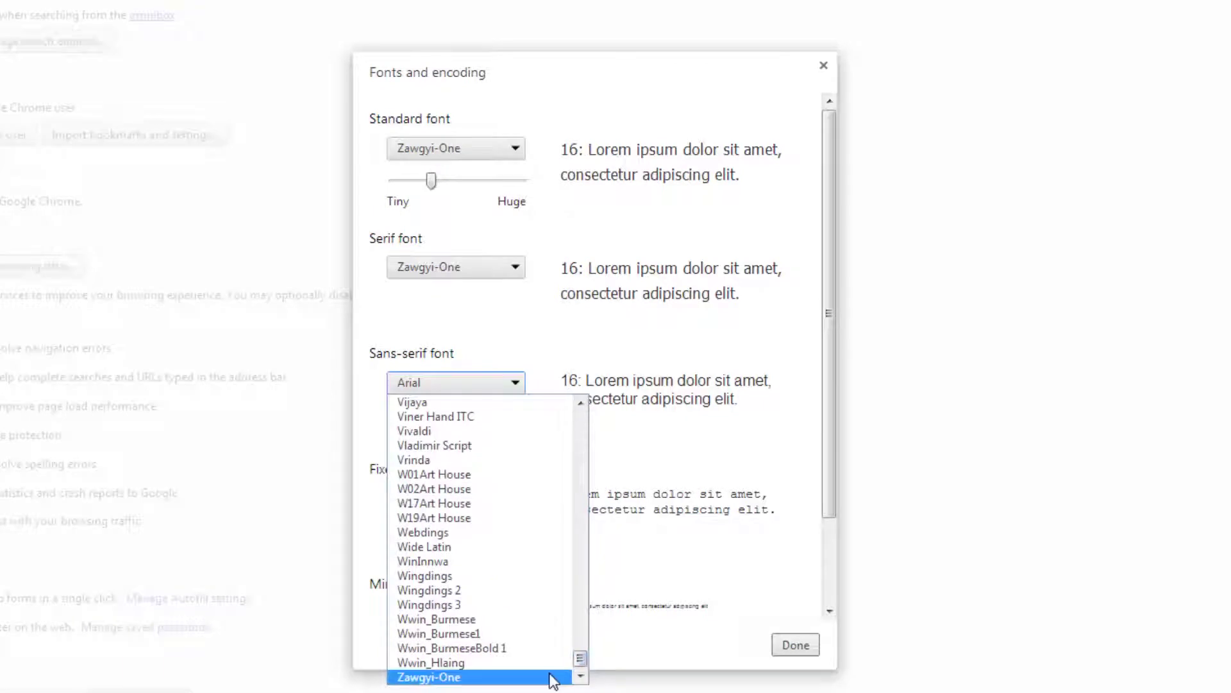
{"action": "left_click", "coordinate": [552, 673]}
- Set the fixed-width font to Euphemia and finish the fonts and encoding customization
{"action": "left_click", "coordinate": [512, 504]}
{"action": "left_click_drag", "start_coordinate": [580, 583], "coordinate": [587, 692]}
{"action": "scroll", "coordinate": [487, 603], "scroll_direction": "down", "scroll_amount": 3}
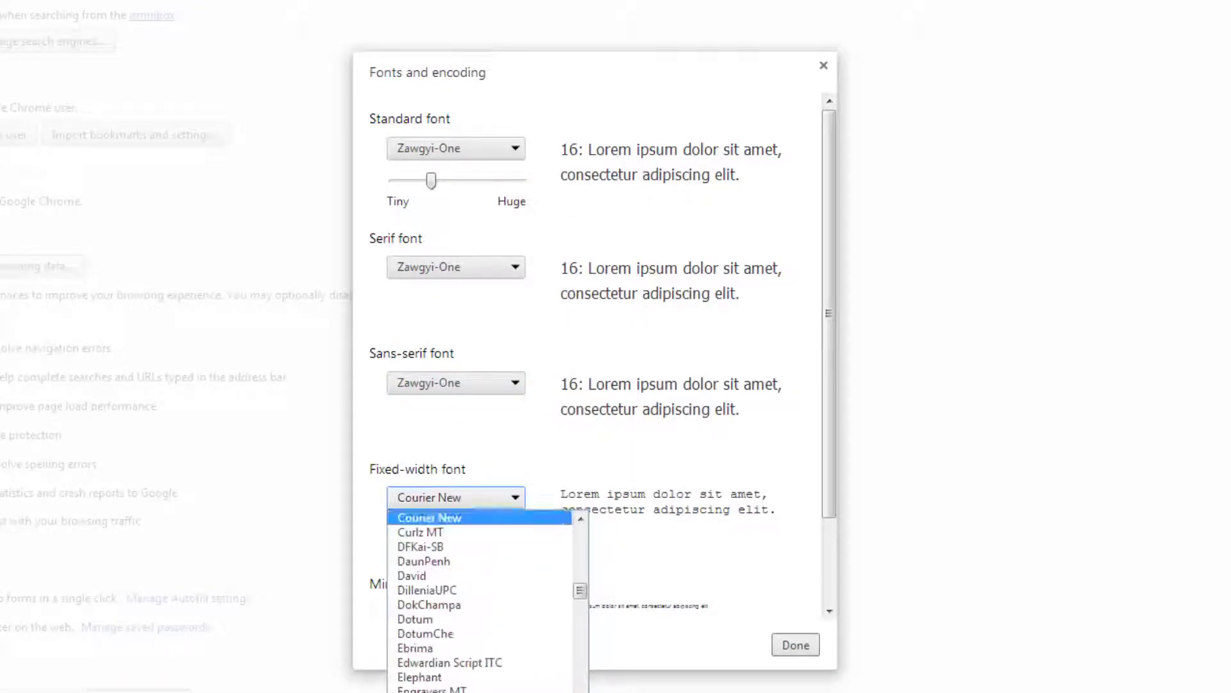
{"action": "key", "text": "e"}
{"action": "key", "text": "u"}
{"action": "key", "text": "Return"}
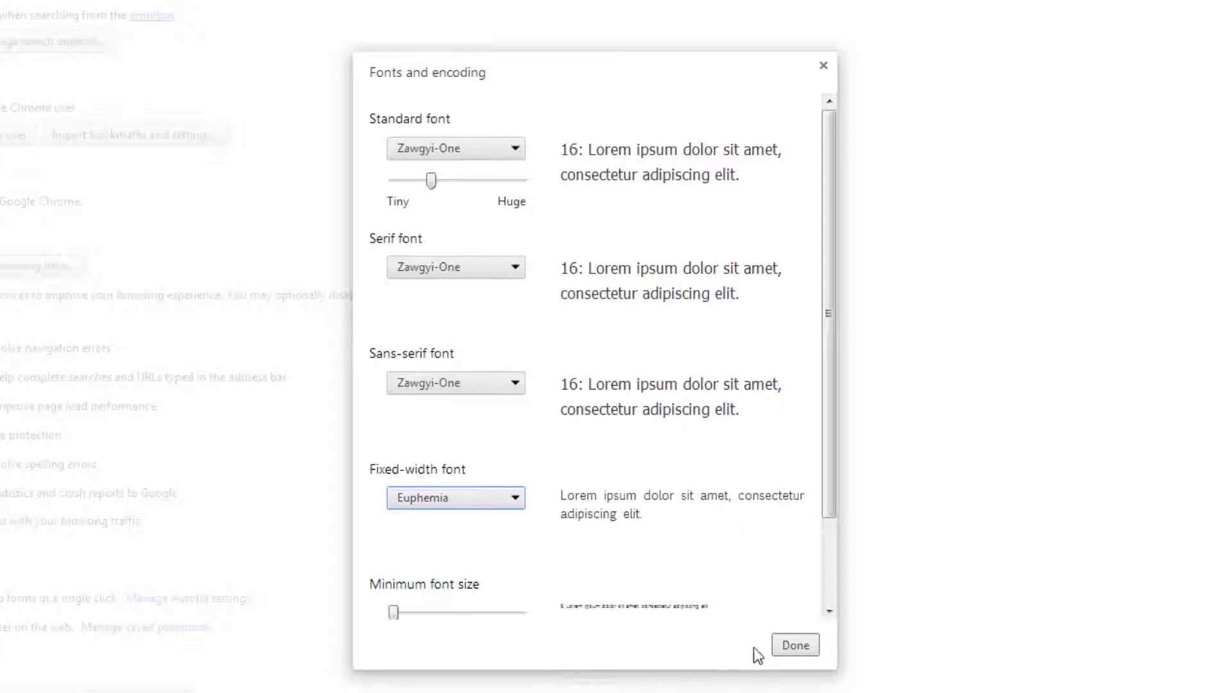
{"action": "left_click_drag", "start_coordinate": [833, 494], "coordinate": [833, 594]}
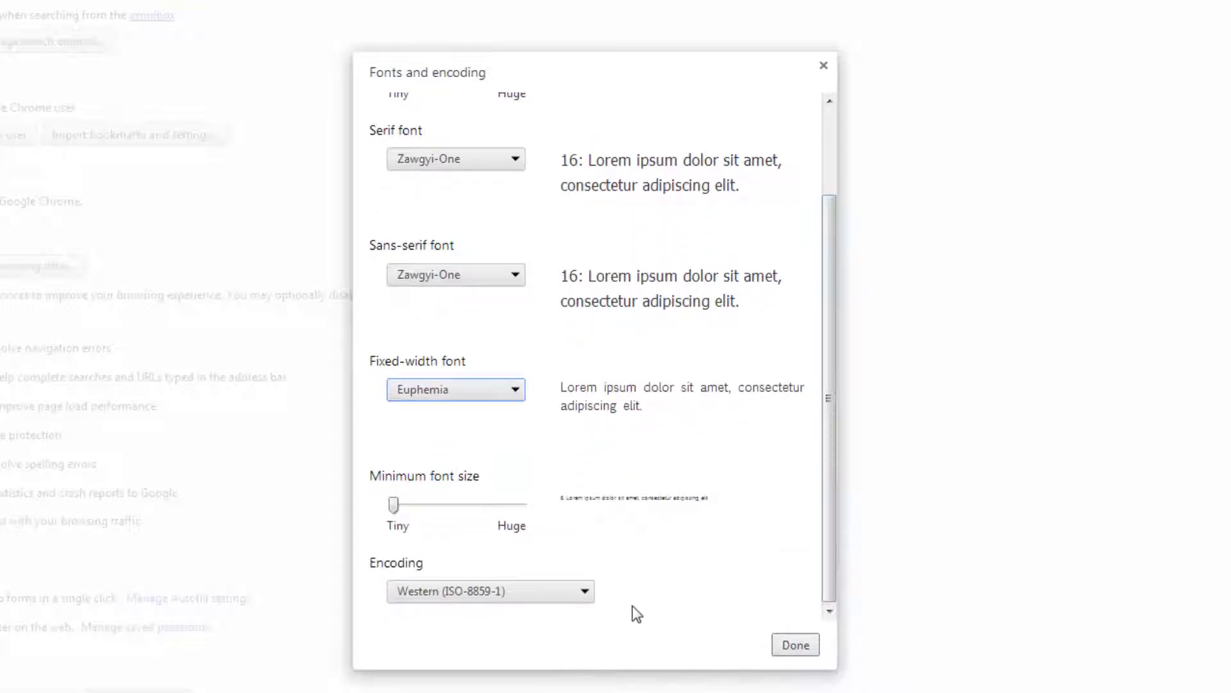
{"action": "left_click", "coordinate": [794, 645]}
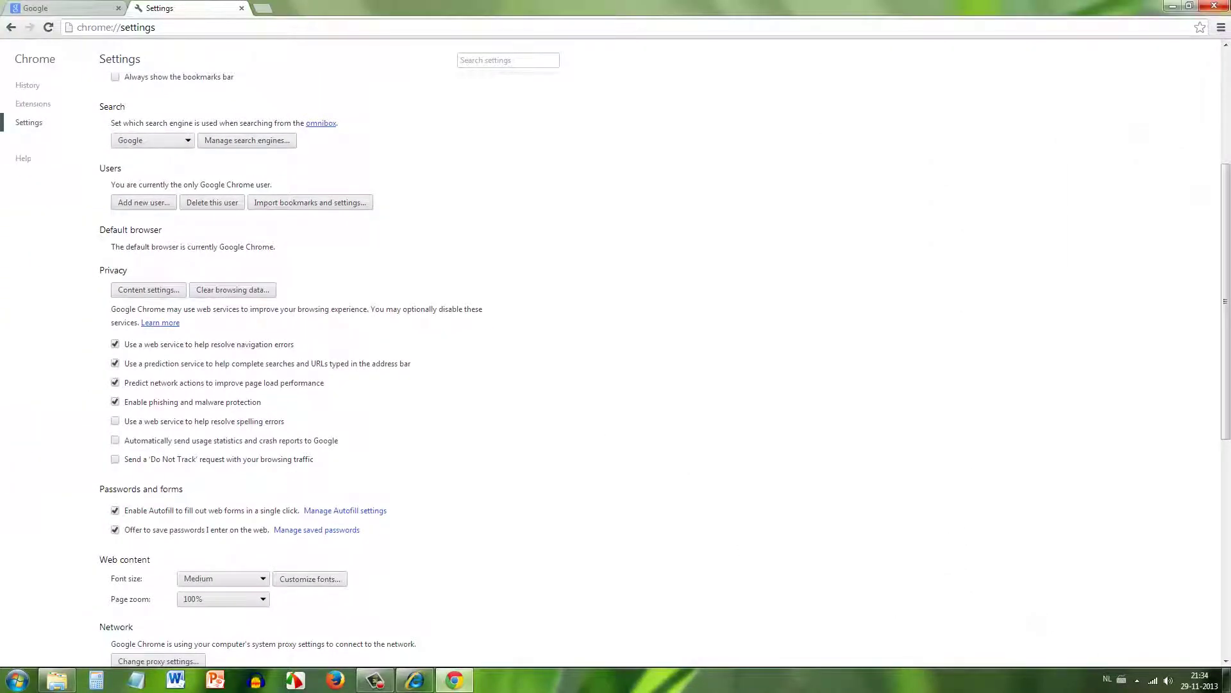
- Go to lautuboy.blogspot.com in the current Chrome tab to check the Burmese text
{"action": "left_click", "coordinate": [289, 30]}
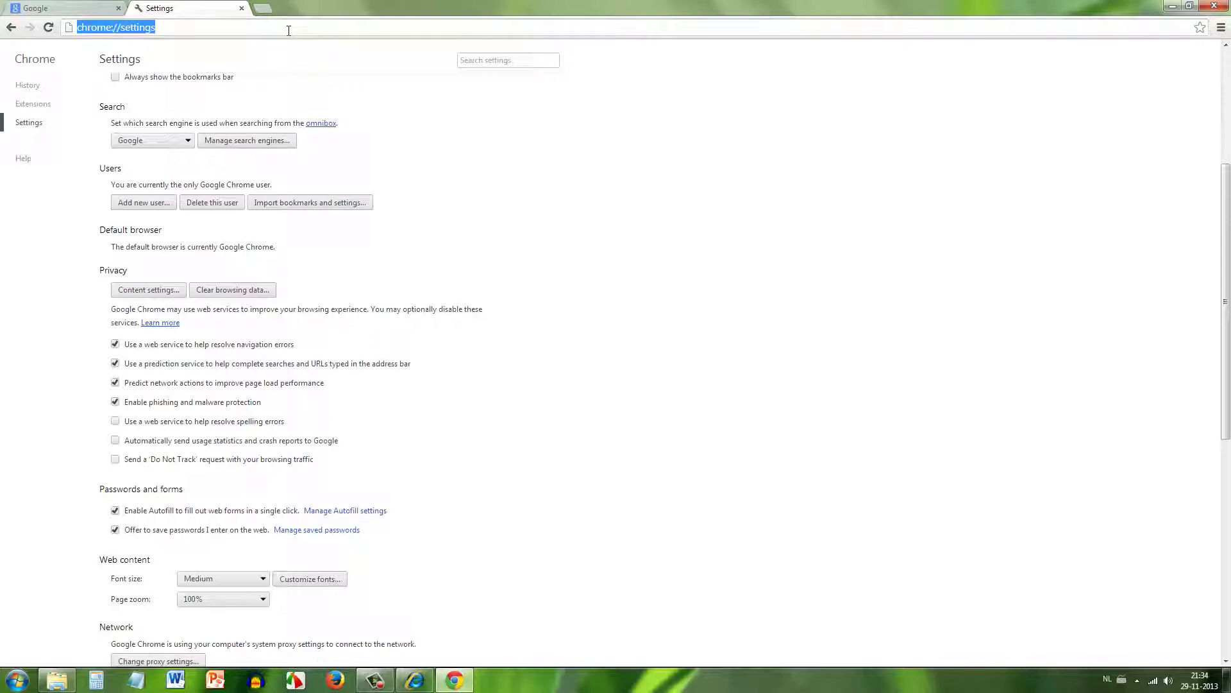
{"action": "type", "text": "lautuboy"}
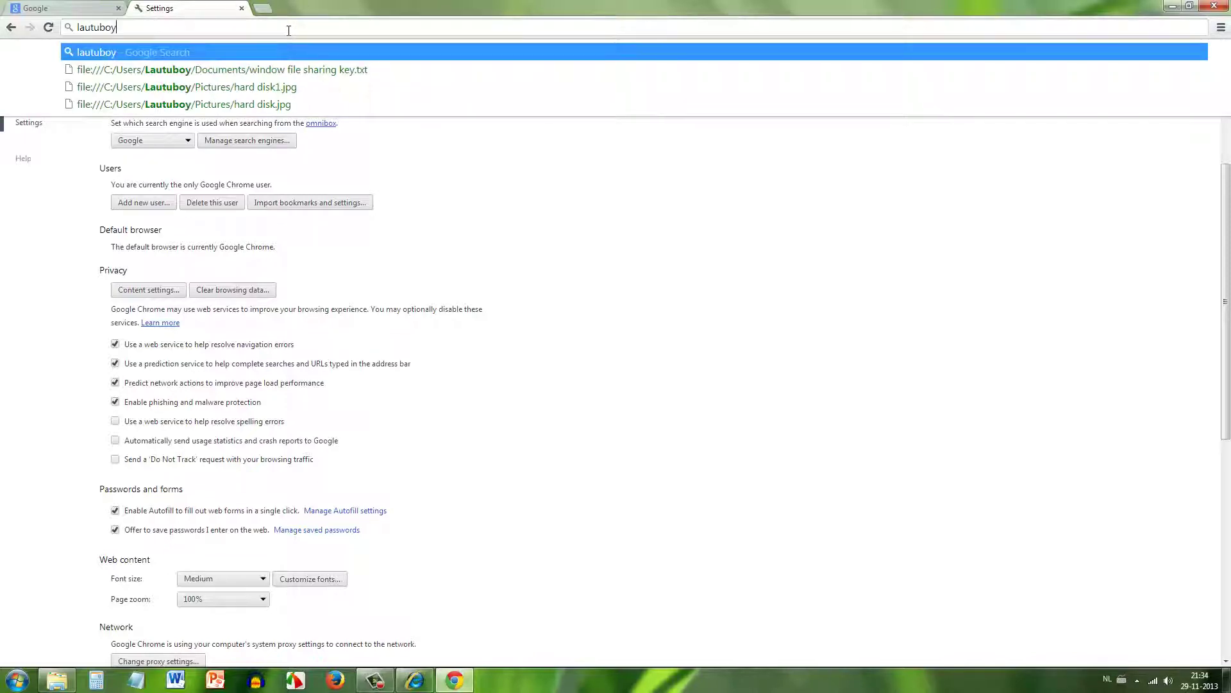
{"action": "type", "text": ".blo"}
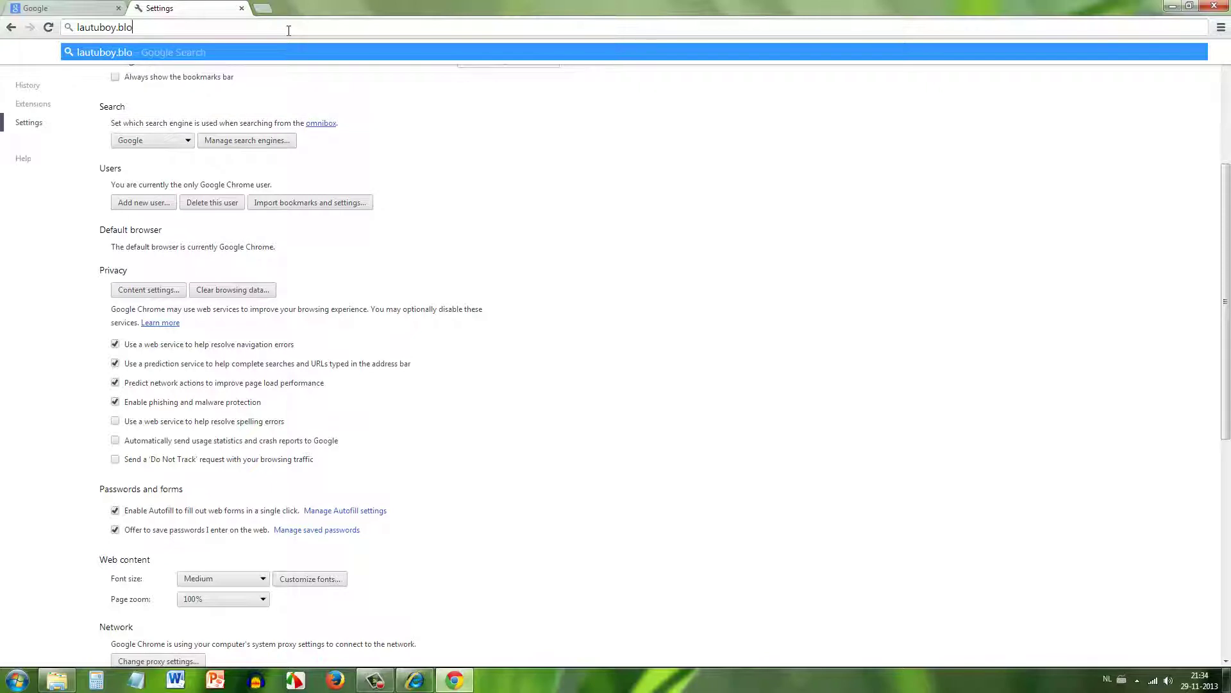
{"action": "type", "text": "g"}
{"action": "type", "text": "spot"}
{"action": "type", "text": ".com"}
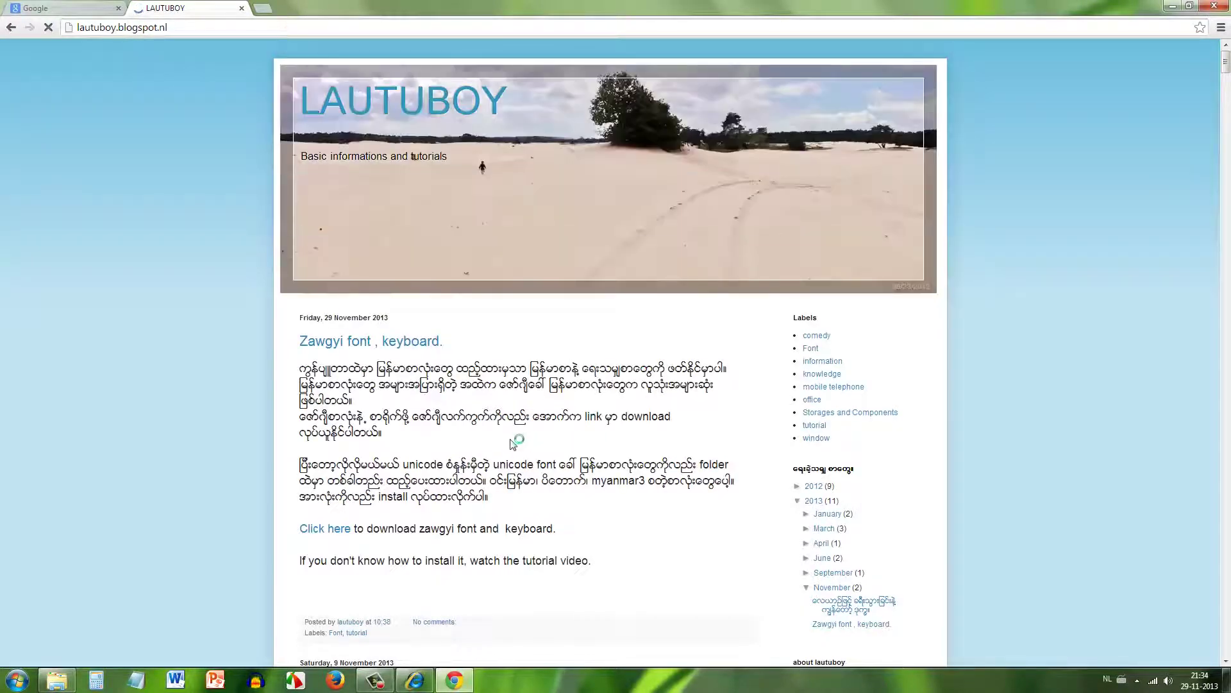
- Look through the Burmese posts on the blog page and close both Chrome and Internet Explorer
{"action": "scroll", "coordinate": [603, 438], "scroll_direction": "down", "scroll_amount": 4}
{"action": "scroll", "coordinate": [596, 436], "scroll_direction": "down", "scroll_amount": 15}
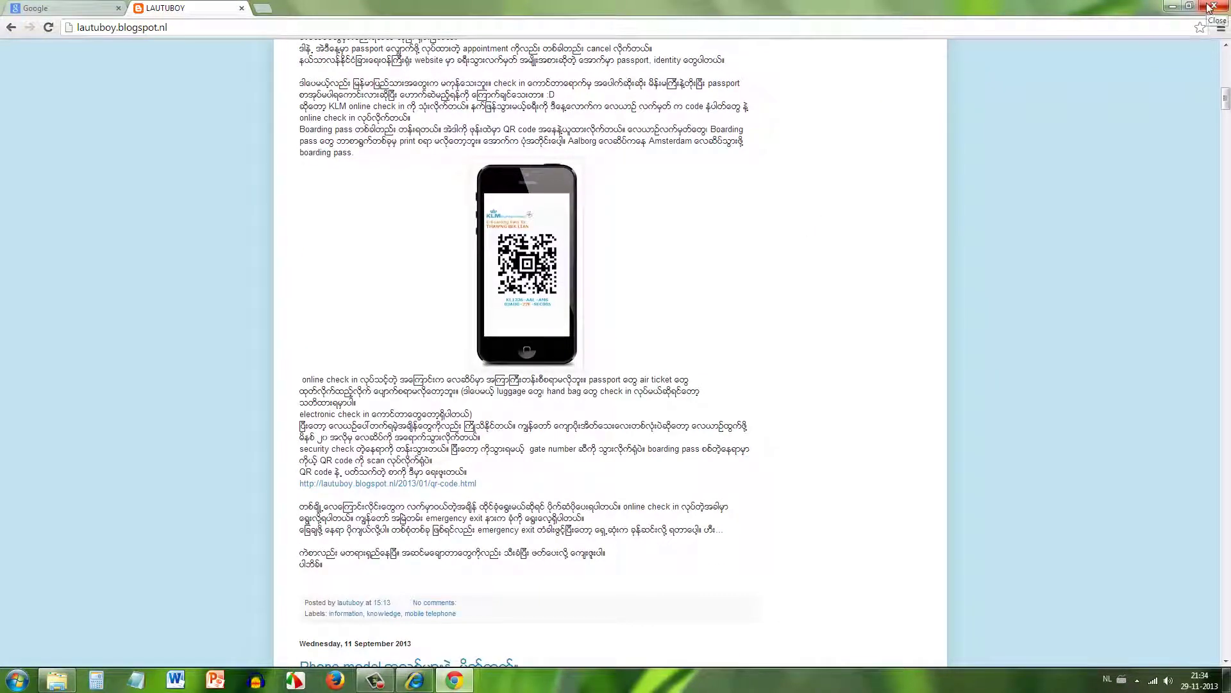
{"action": "left_click", "coordinate": [1209, 8]}
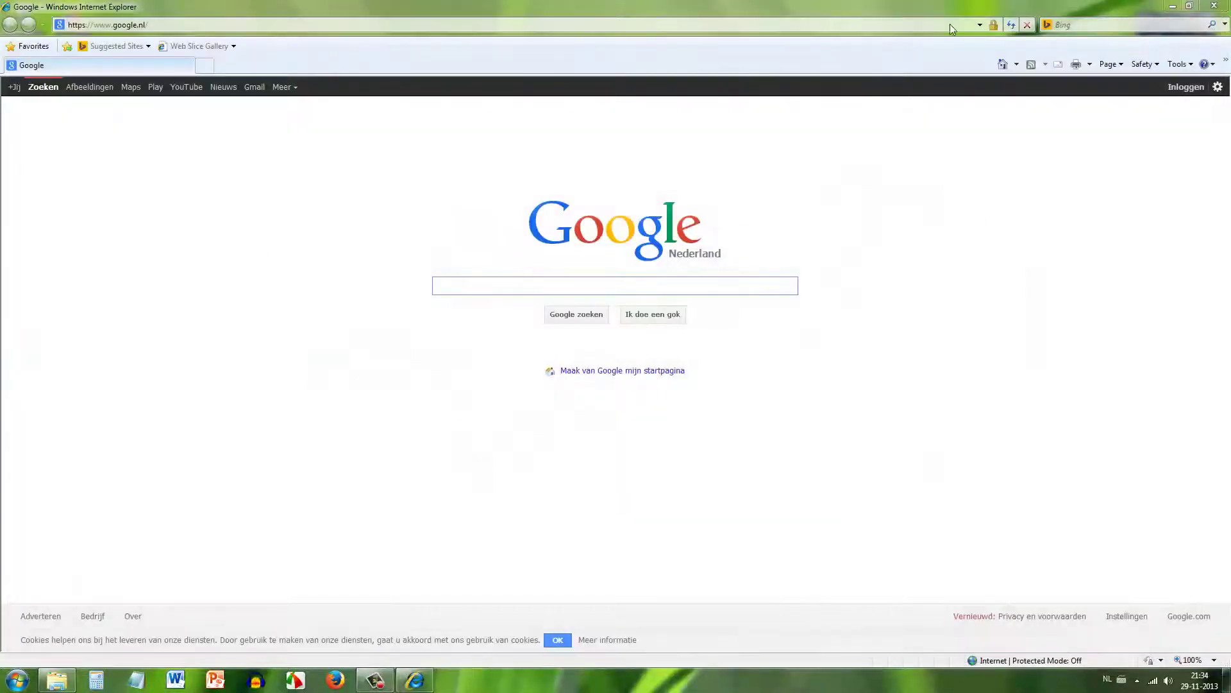
{"action": "left_click", "coordinate": [1214, 6]}
{"action": "right_click", "coordinate": [482, 147]}
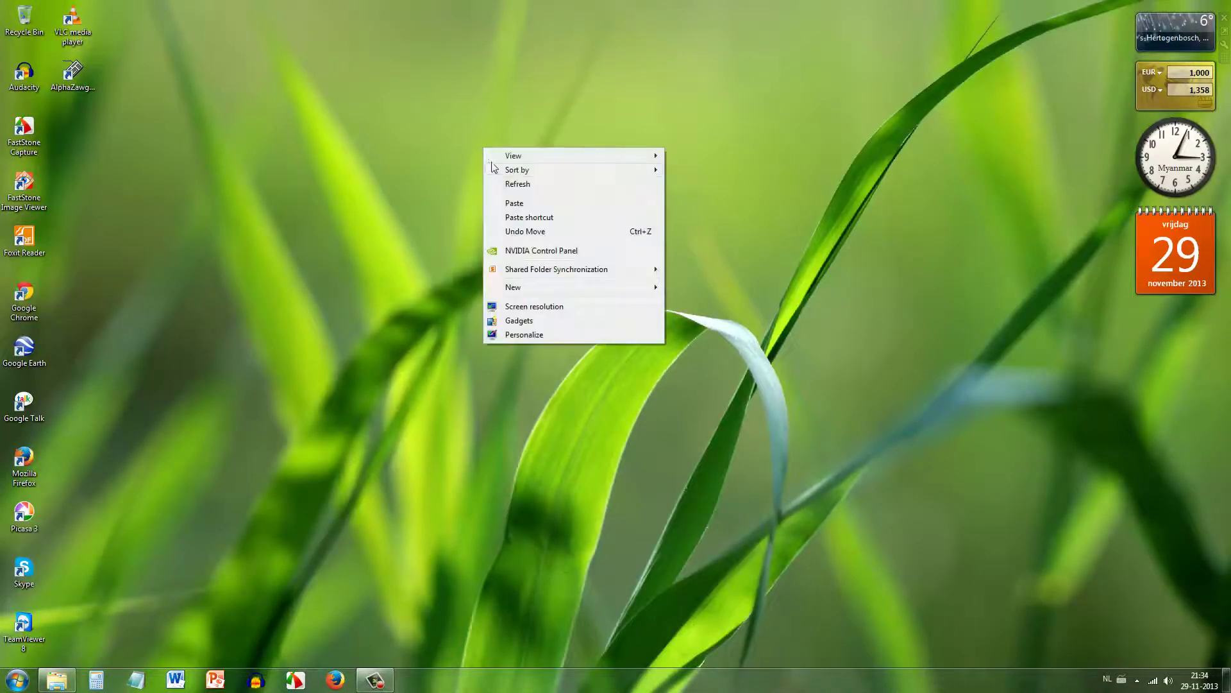
{"action": "left_click", "coordinate": [501, 187]}
{"action": "right_click", "coordinate": [502, 186]}
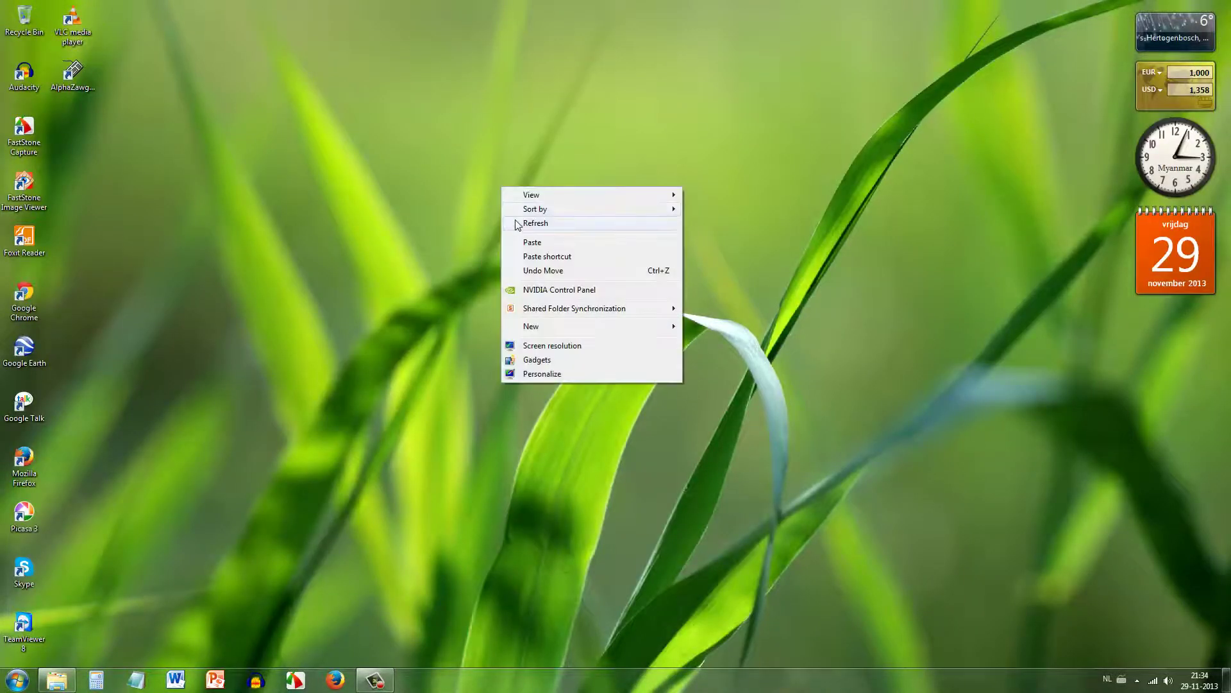
{"action": "right_click", "coordinate": [514, 219]}
{"action": "left_click", "coordinate": [529, 256]}
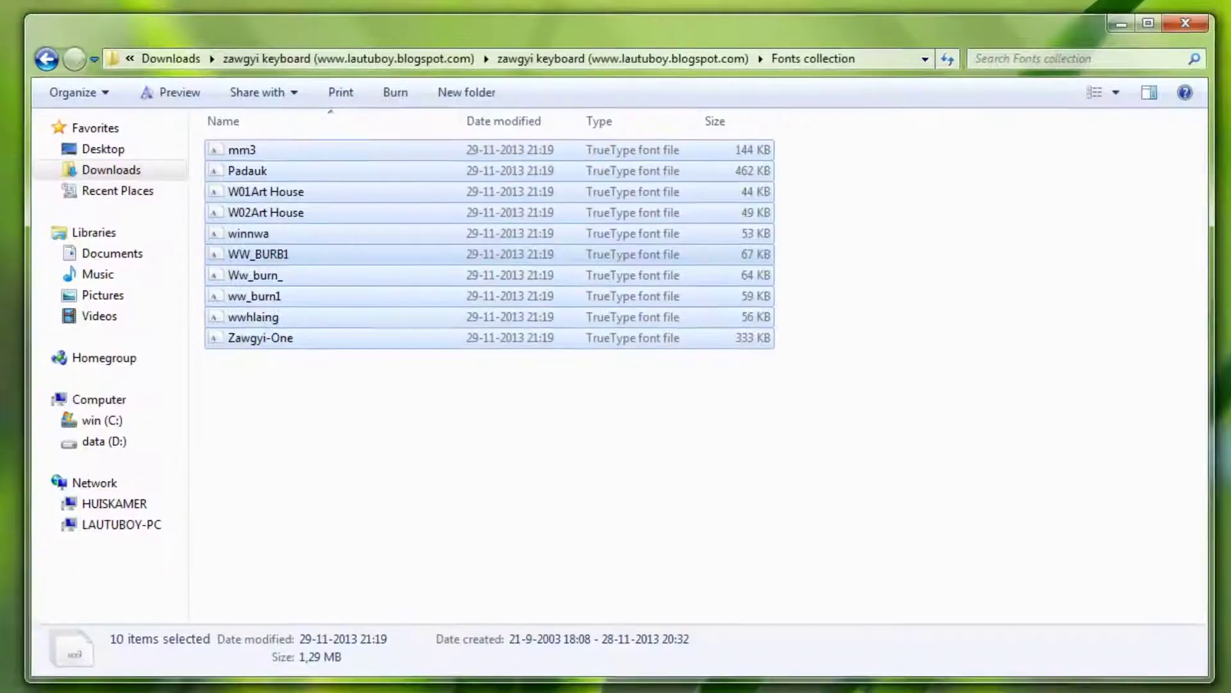
- Examine the Burmese file names in the Music and Documents libraries, and minimize the folder window
{"action": "left_click", "coordinate": [99, 282]}
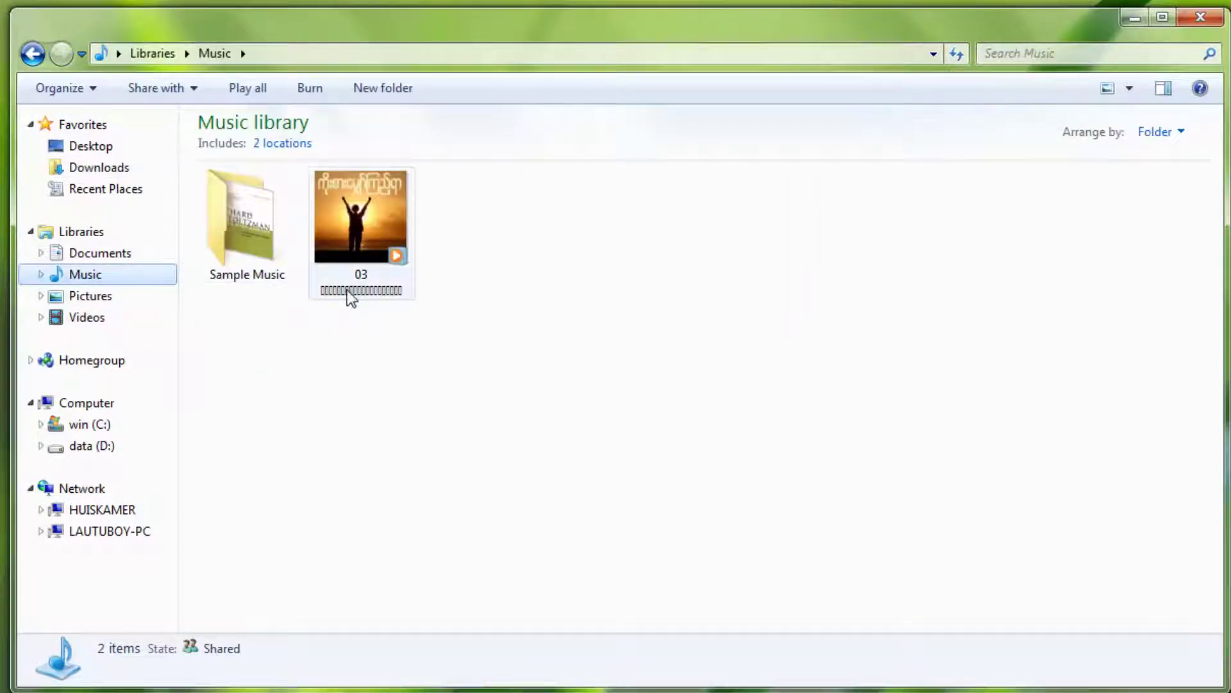
{"action": "mouse_move", "coordinate": [348, 290]}
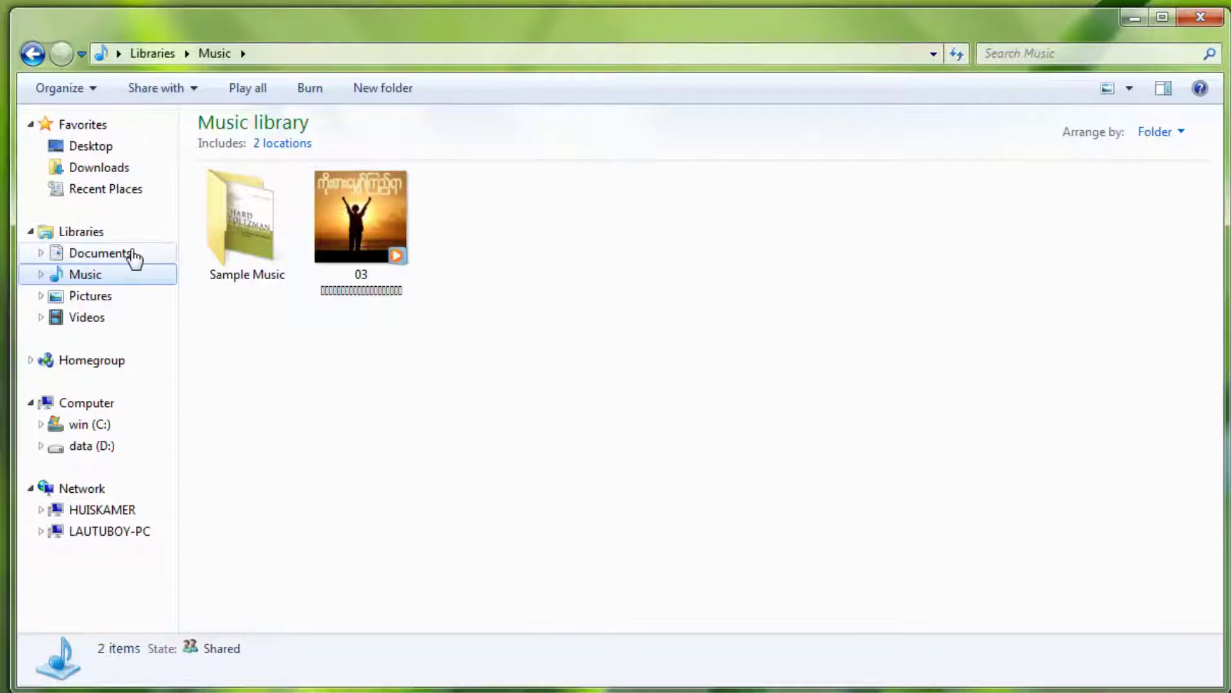
{"action": "left_click", "coordinate": [132, 254]}
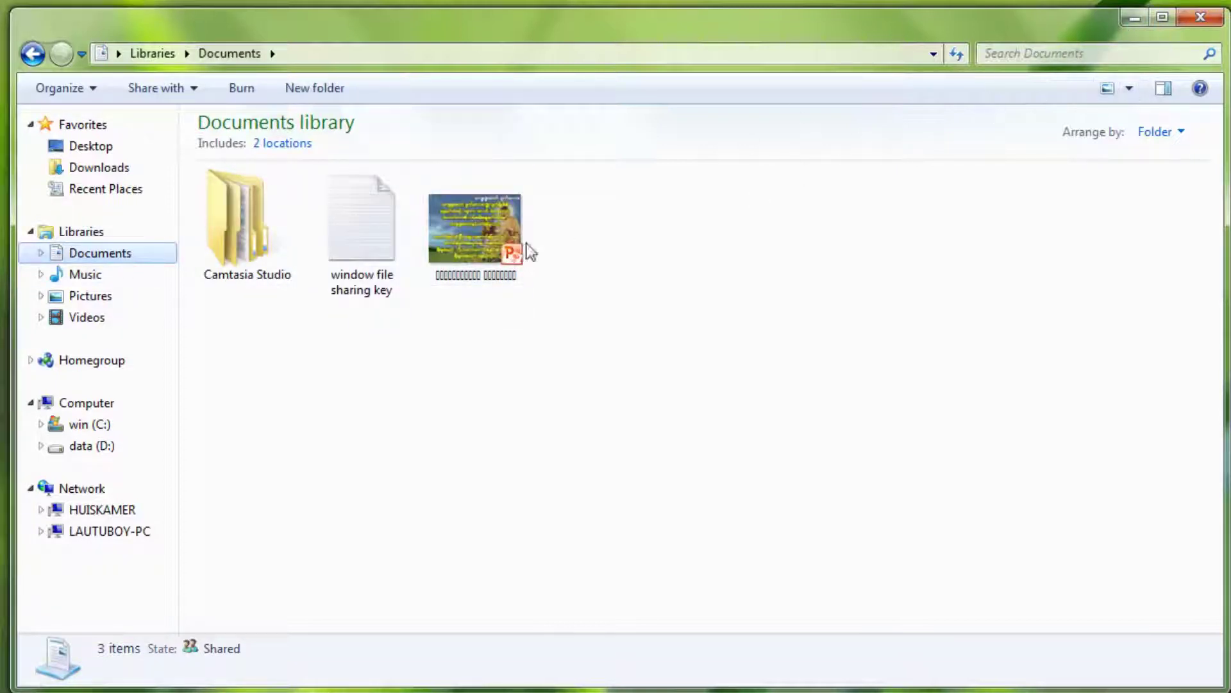
{"action": "mouse_move", "coordinate": [445, 281]}
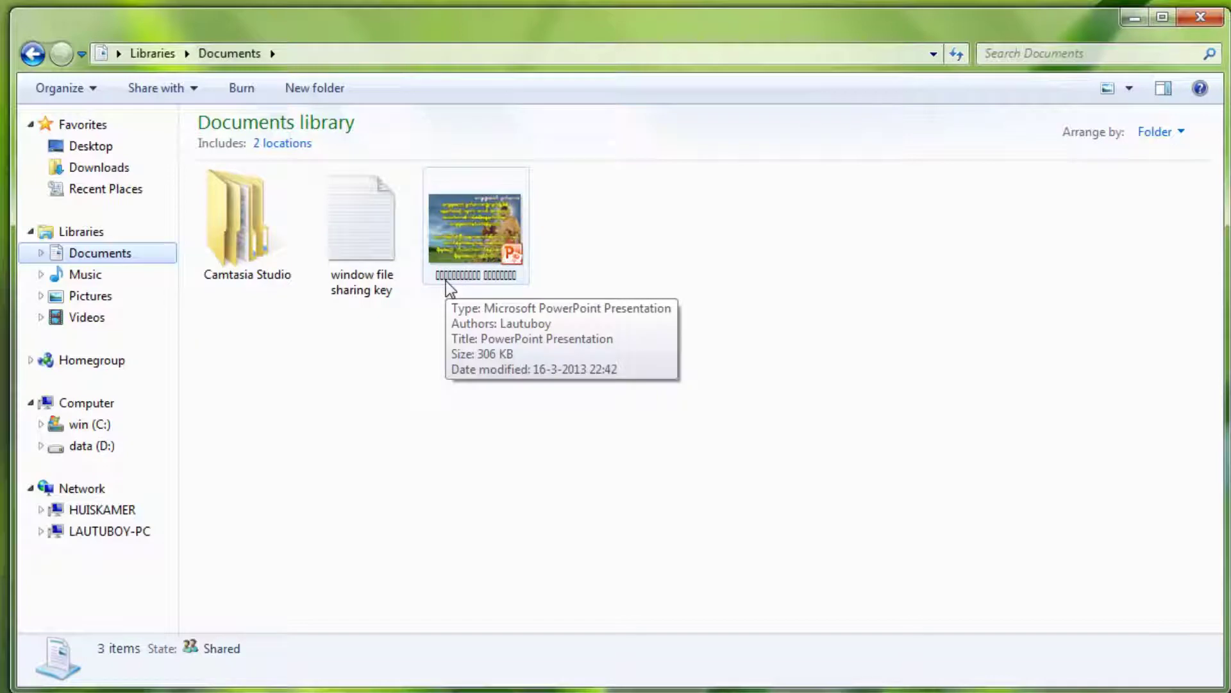
{"action": "left_click", "coordinate": [1133, 19]}
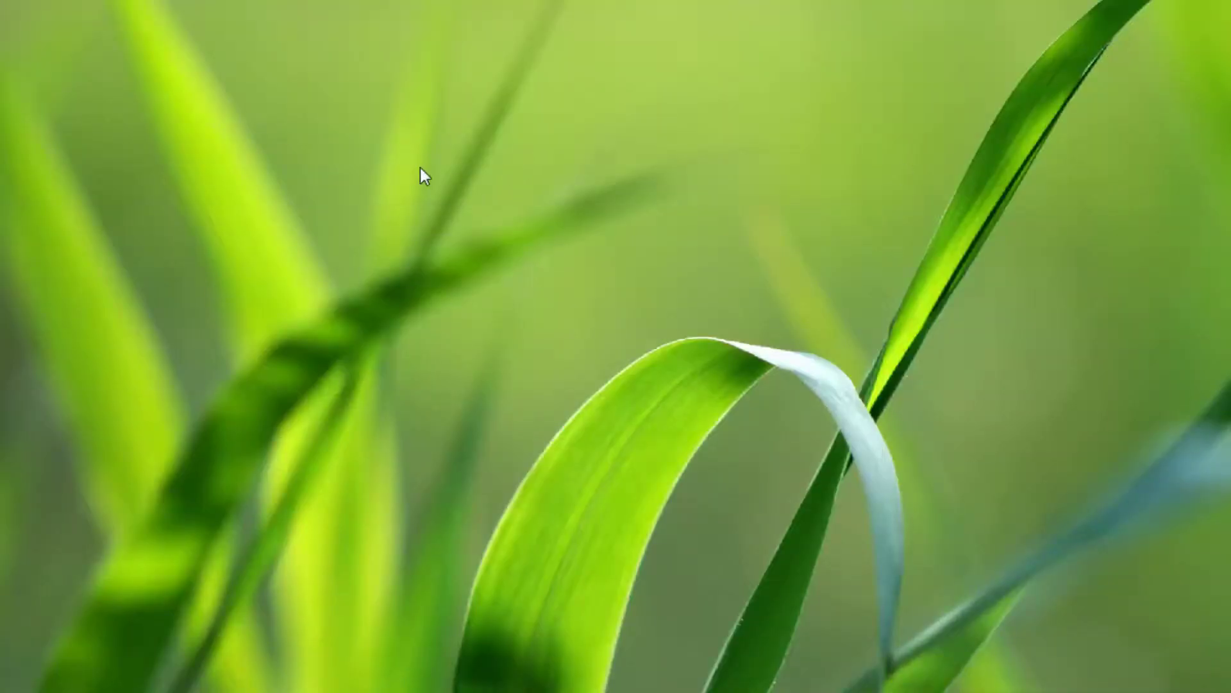
{"action": "right_click", "coordinate": [442, 134]}
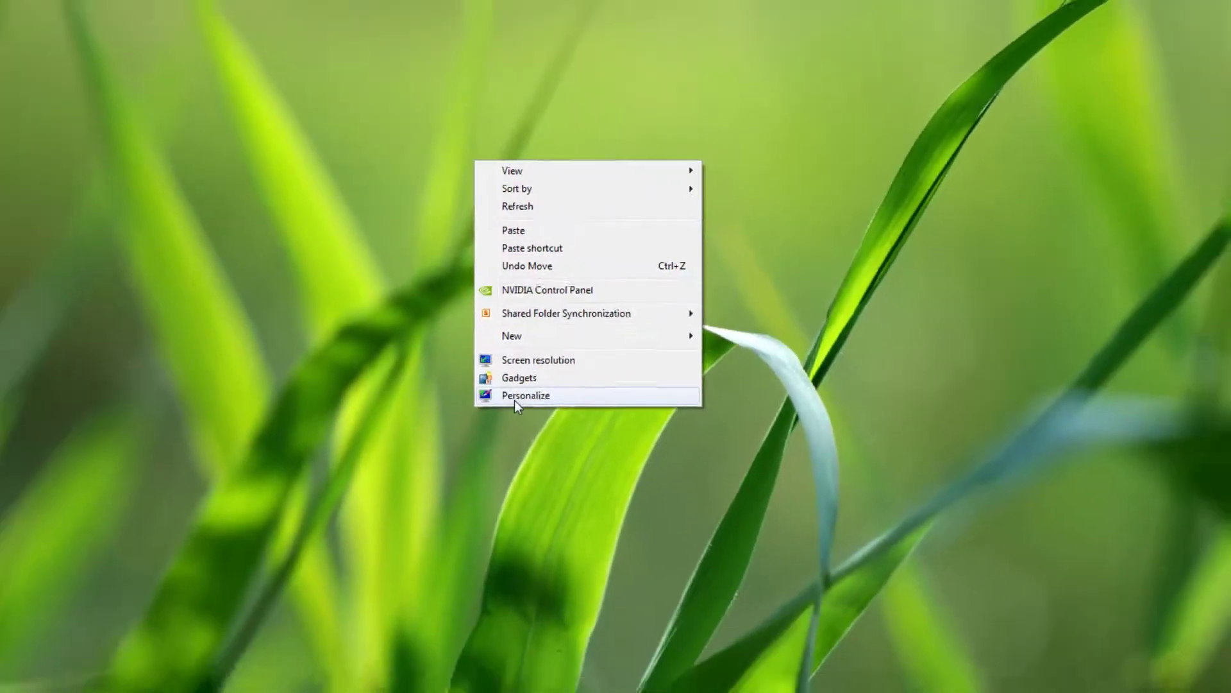
{"action": "left_click", "coordinate": [495, 433]}
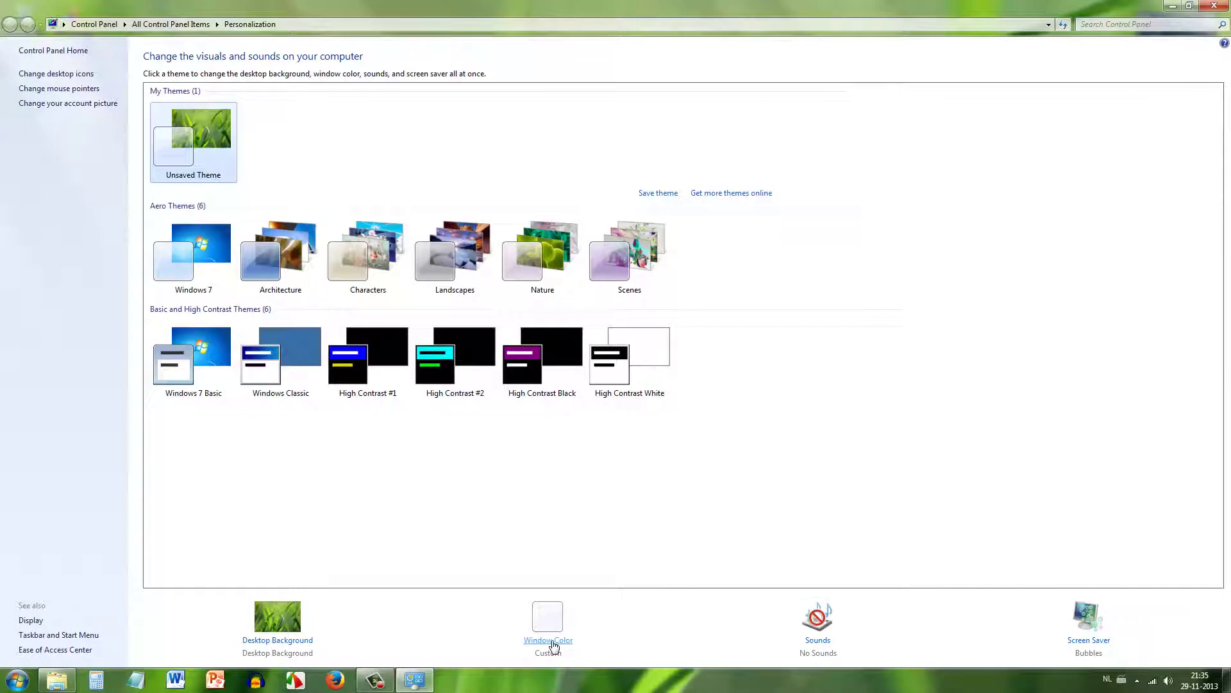
{"action": "left_click", "coordinate": [548, 640]}
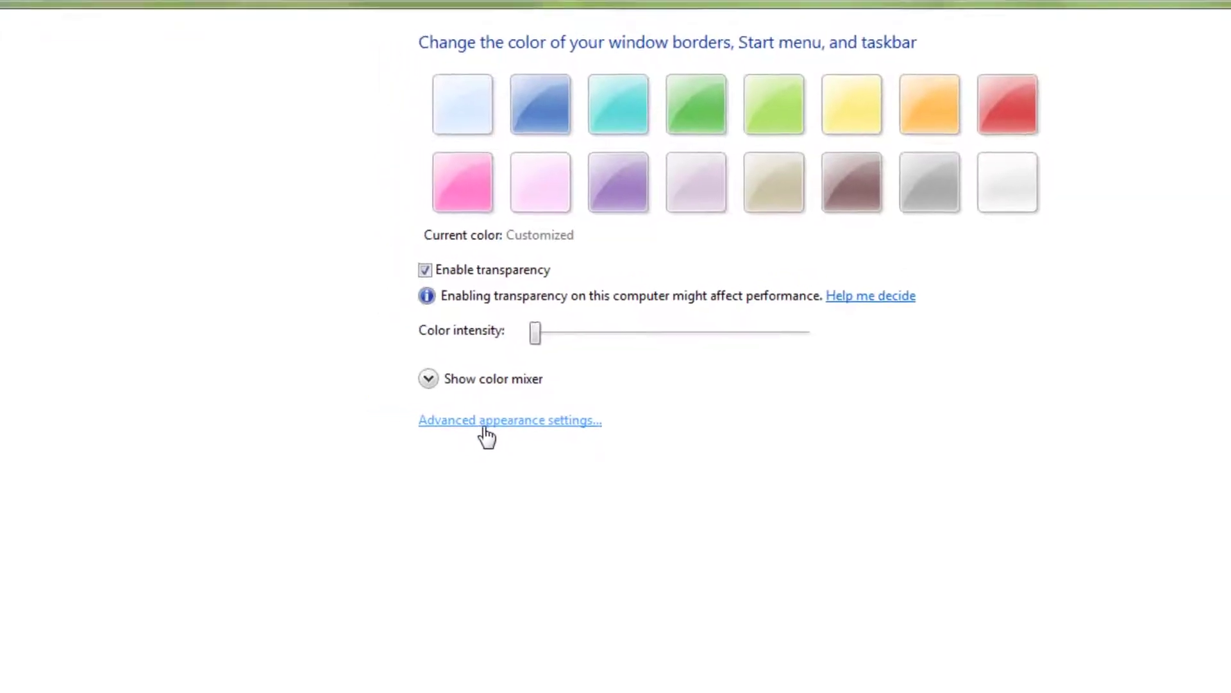
{"action": "left_click", "coordinate": [550, 443]}
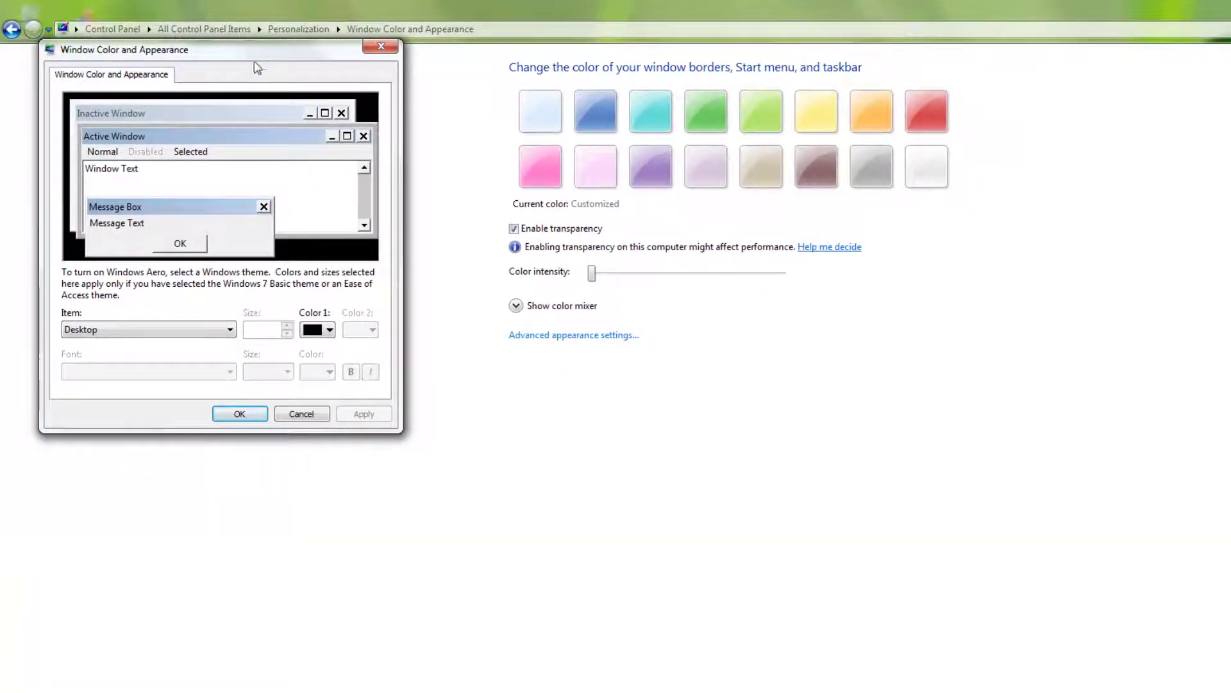
{"action": "left_click_drag", "start_coordinate": [257, 67], "coordinate": [290, 179]}
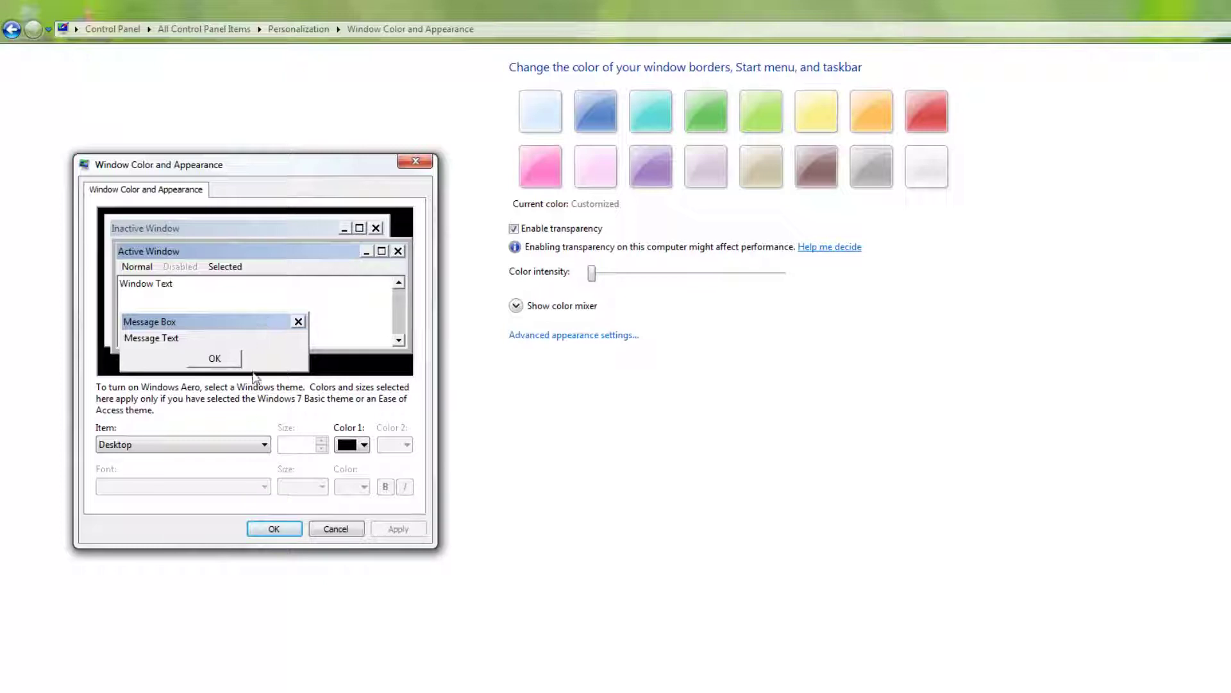
{"action": "left_click", "coordinate": [247, 445]}
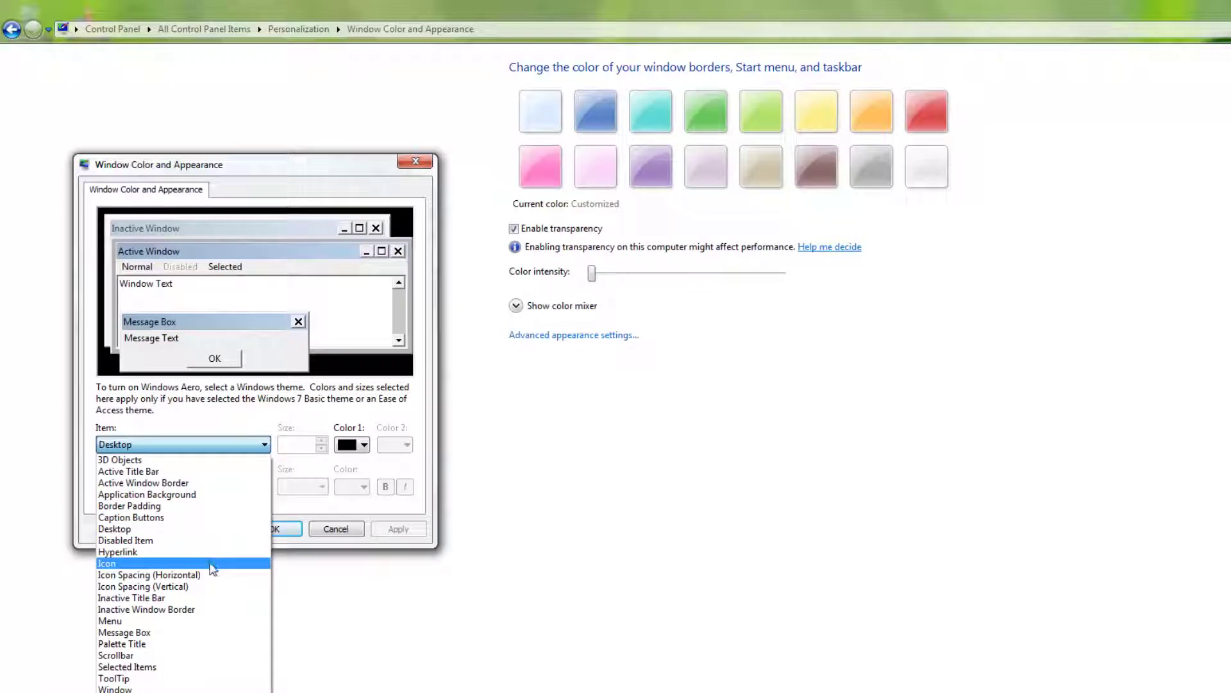
{"action": "left_click", "coordinate": [213, 564]}
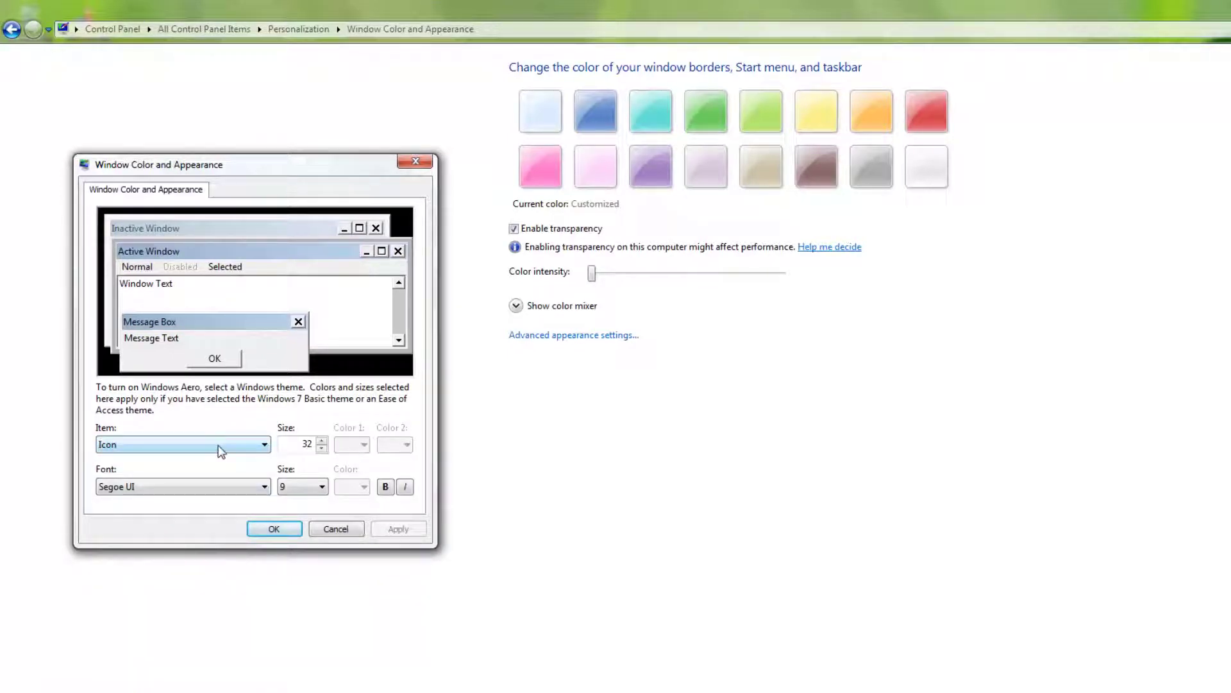
{"action": "left_click", "coordinate": [264, 487]}
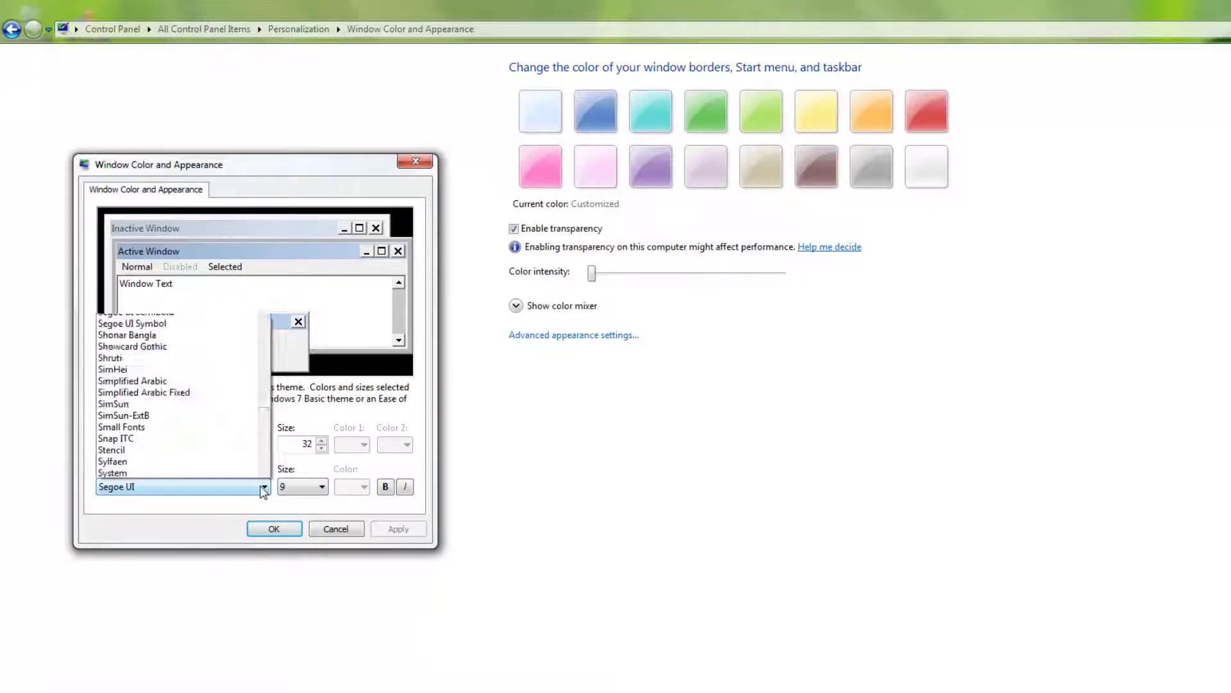
{"action": "scroll", "coordinate": [257, 417], "scroll_direction": "down", "scroll_amount": 10}
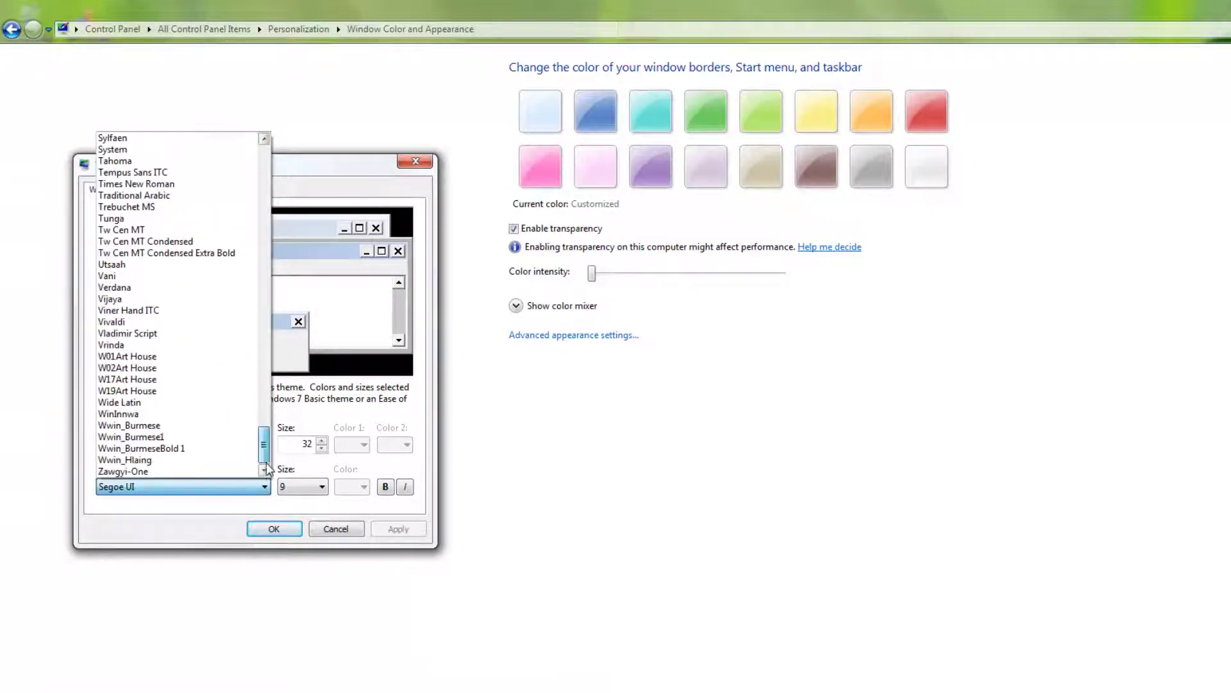
{"action": "left_click", "coordinate": [226, 471]}
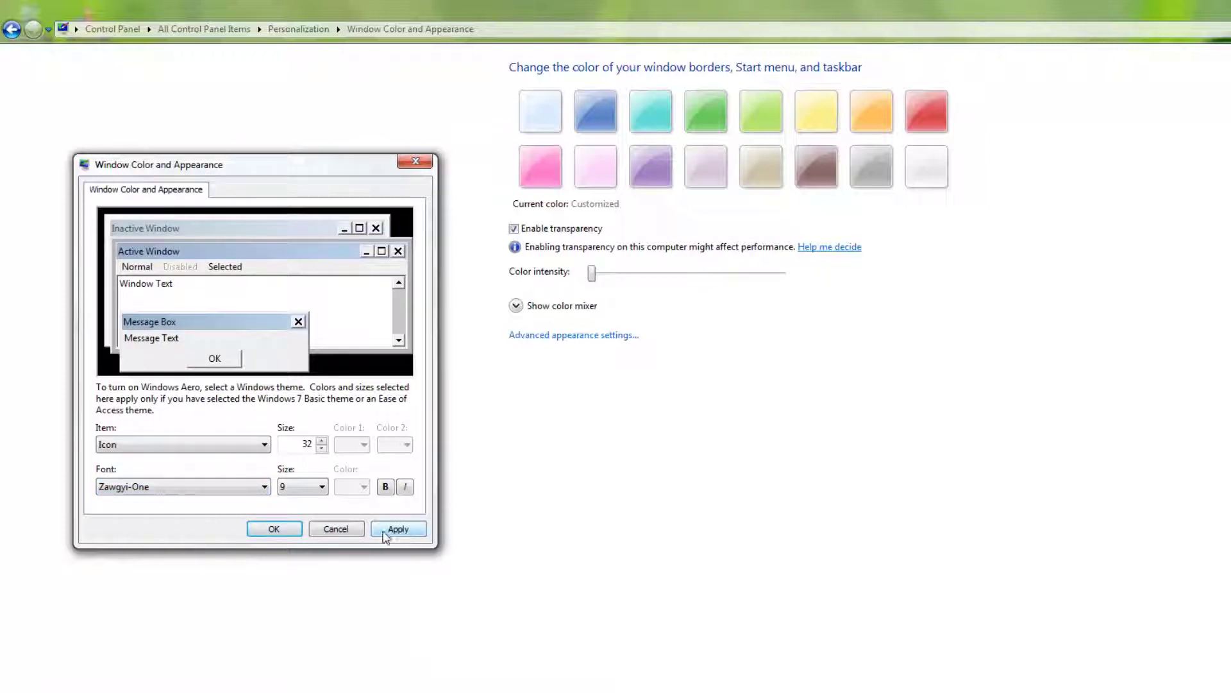
{"action": "left_click", "coordinate": [341, 534]}
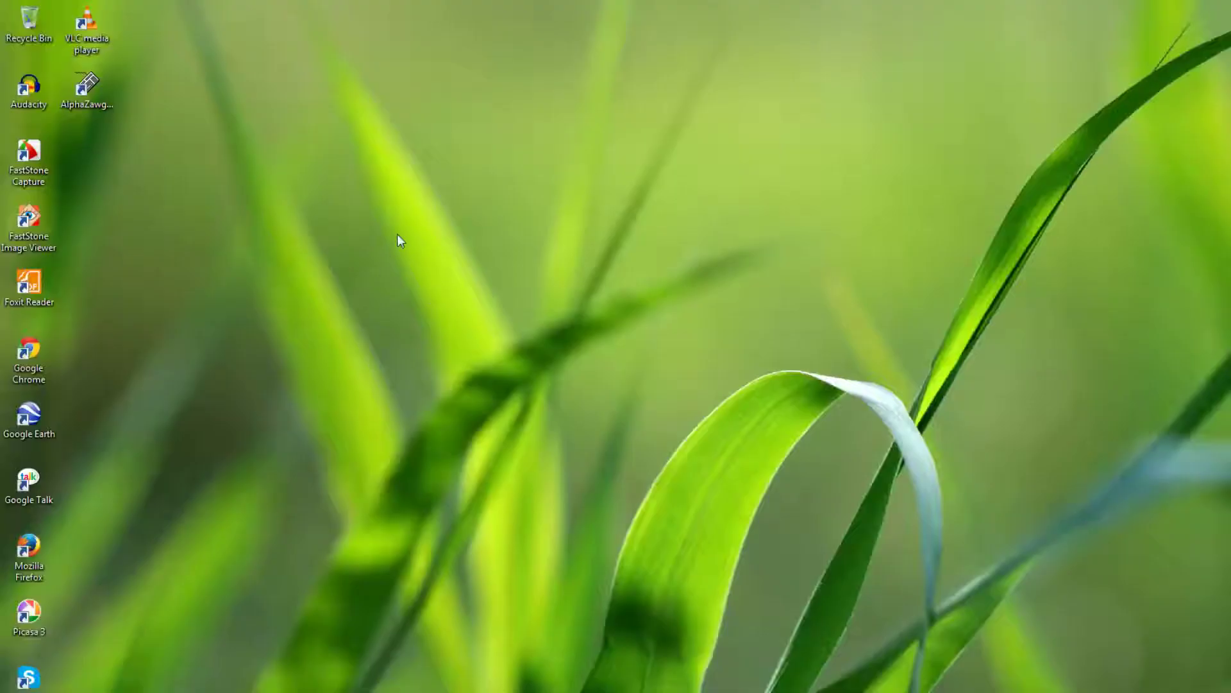
{"action": "right_click", "coordinate": [397, 235]}
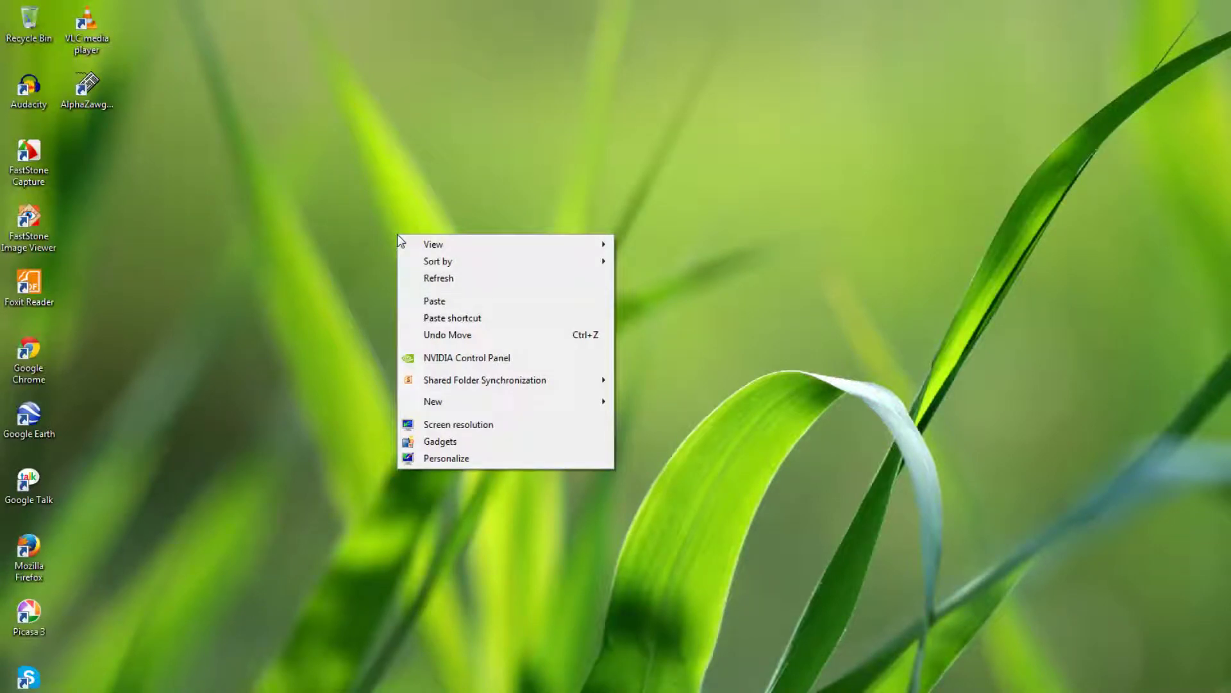
{"action": "left_click", "coordinate": [434, 279]}
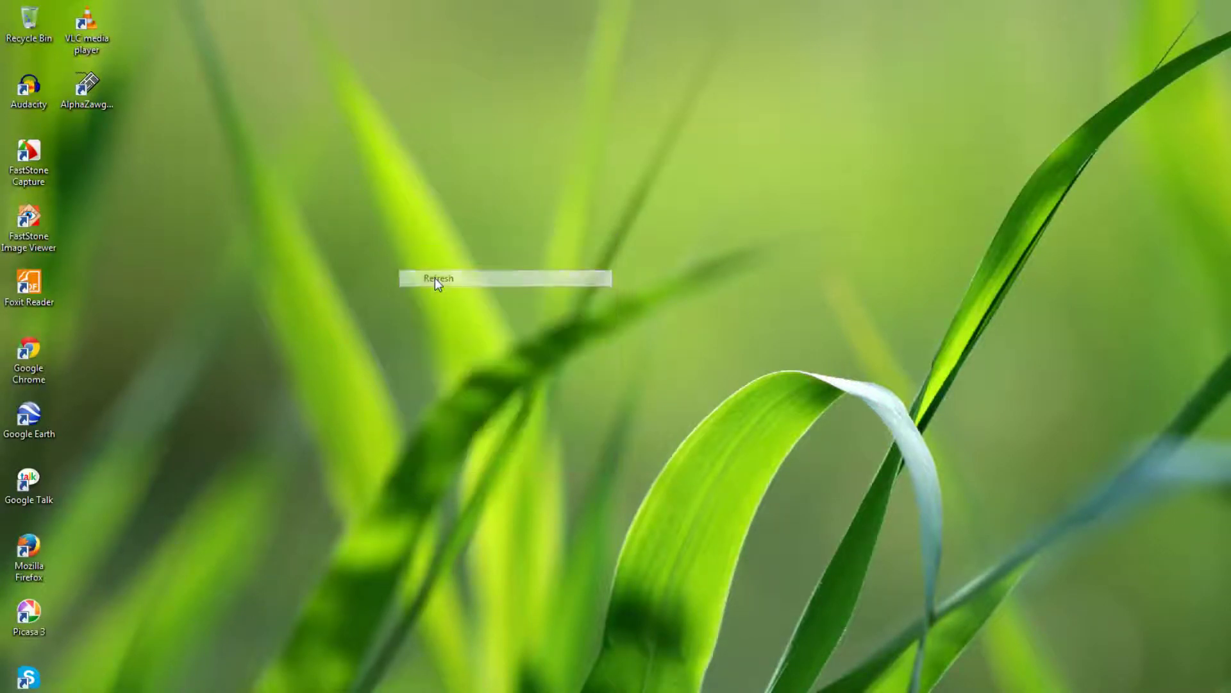
{"action": "right_click", "coordinate": [435, 279]}
{"action": "left_click", "coordinate": [460, 324]}
- Open the advanced appearance settings for the window color from the desktop's personalization options
{"action": "right_click", "coordinate": [429, 232]}
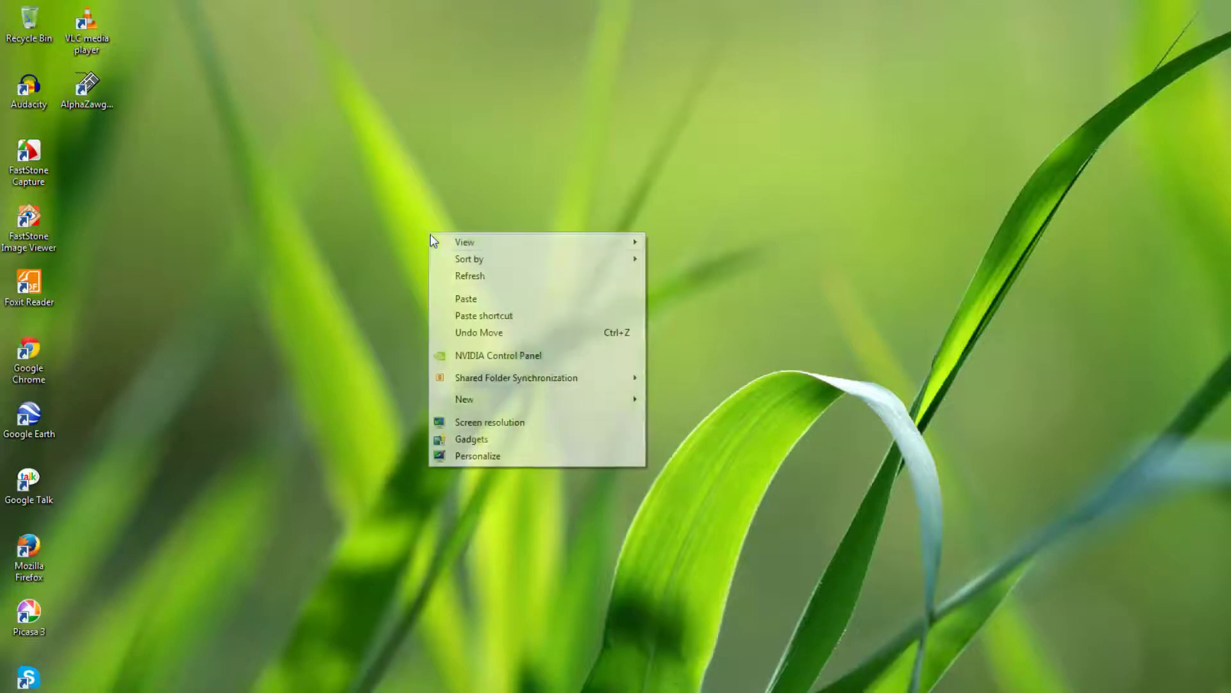
{"action": "left_click", "coordinate": [486, 457]}
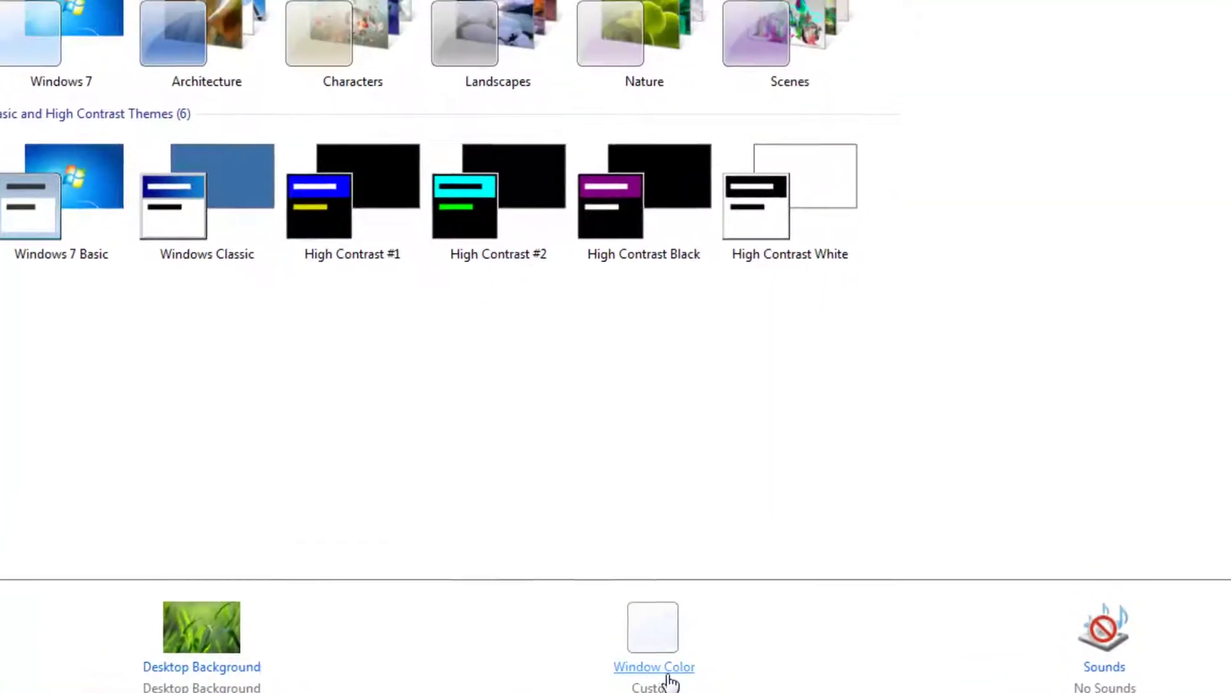
{"action": "left_click", "coordinate": [661, 608]}
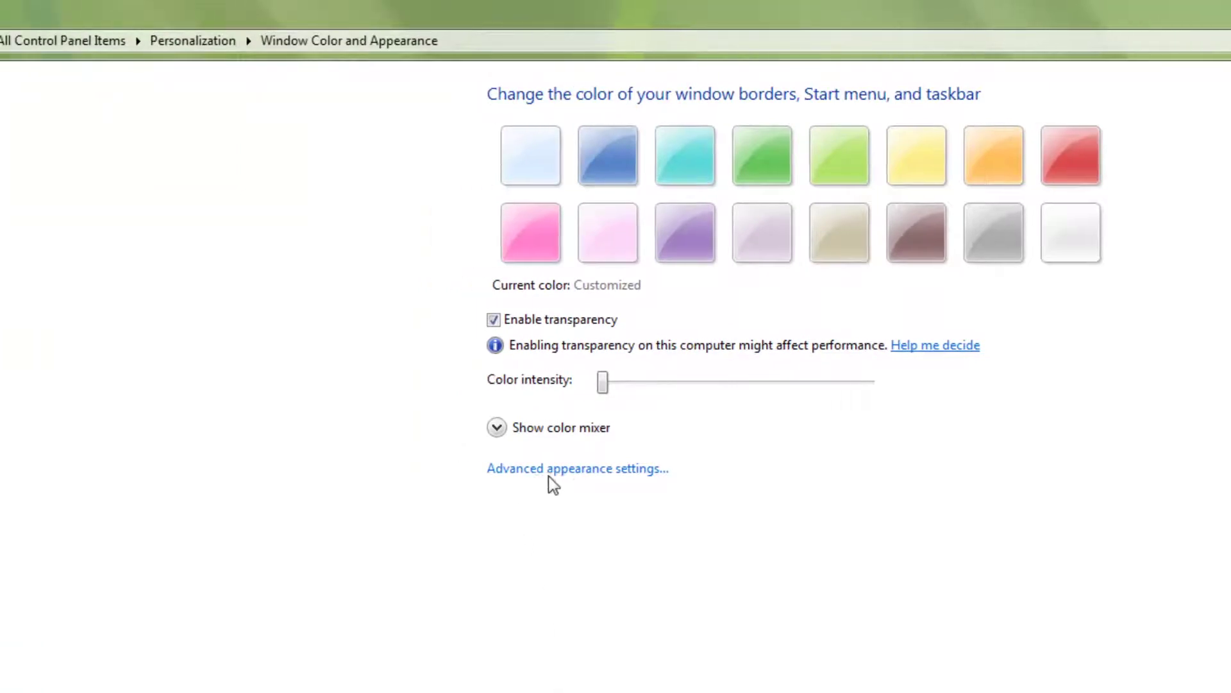
{"action": "left_click", "coordinate": [779, 476]}
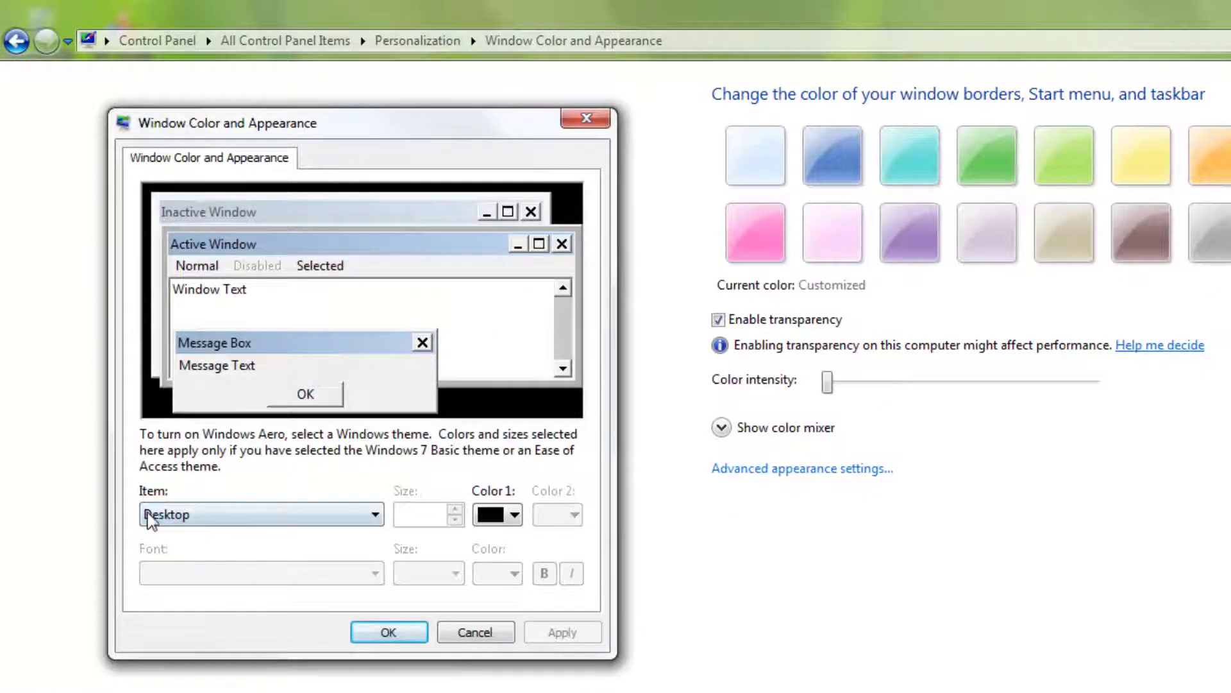
- Set the font of the Icon item to Zawgyi-One, then apply and confirm the appearance settings
{"action": "left_click", "coordinate": [293, 517]}
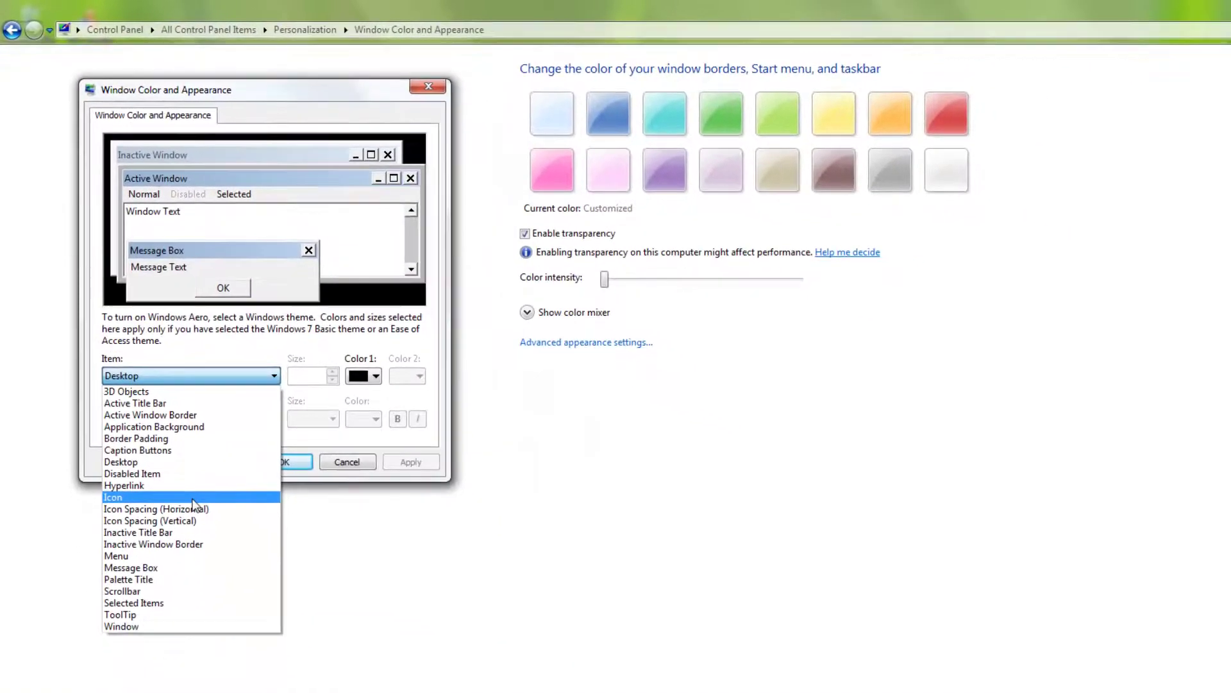
{"action": "left_click", "coordinate": [228, 588]}
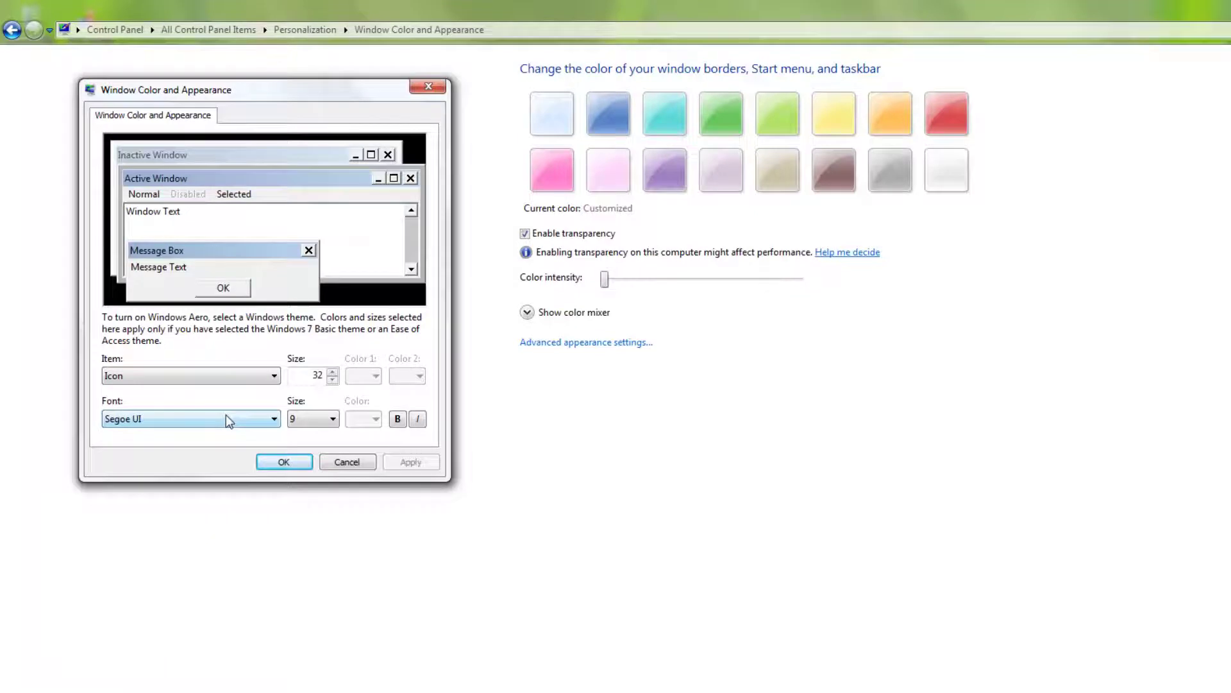
{"action": "left_click", "coordinate": [226, 418]}
{"action": "scroll", "coordinate": [185, 558], "scroll_direction": "down", "scroll_amount": 5}
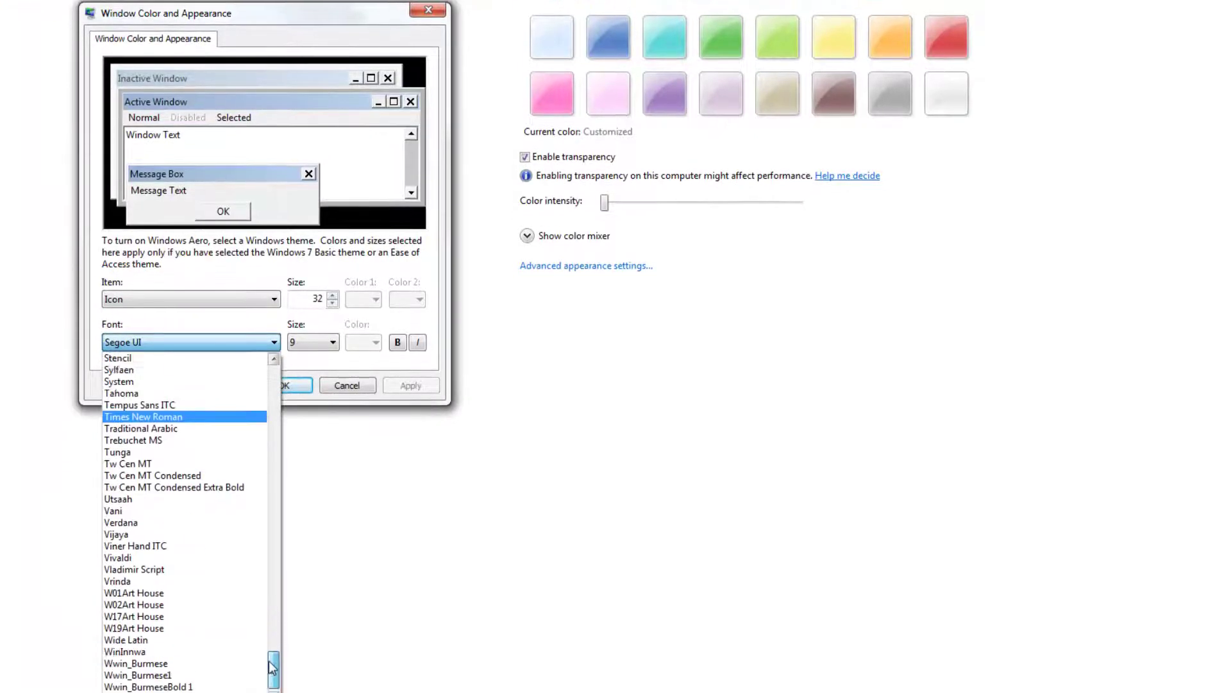
{"action": "left_click", "coordinate": [174, 619]}
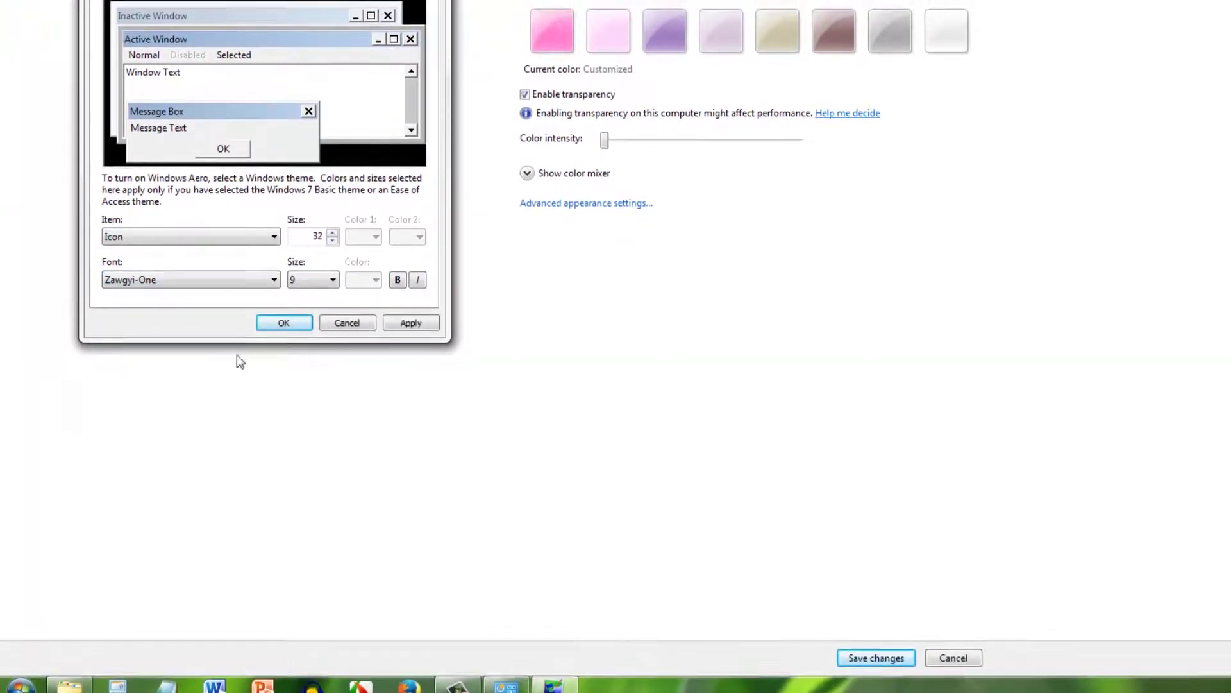
{"action": "left_click", "coordinate": [415, 316]}
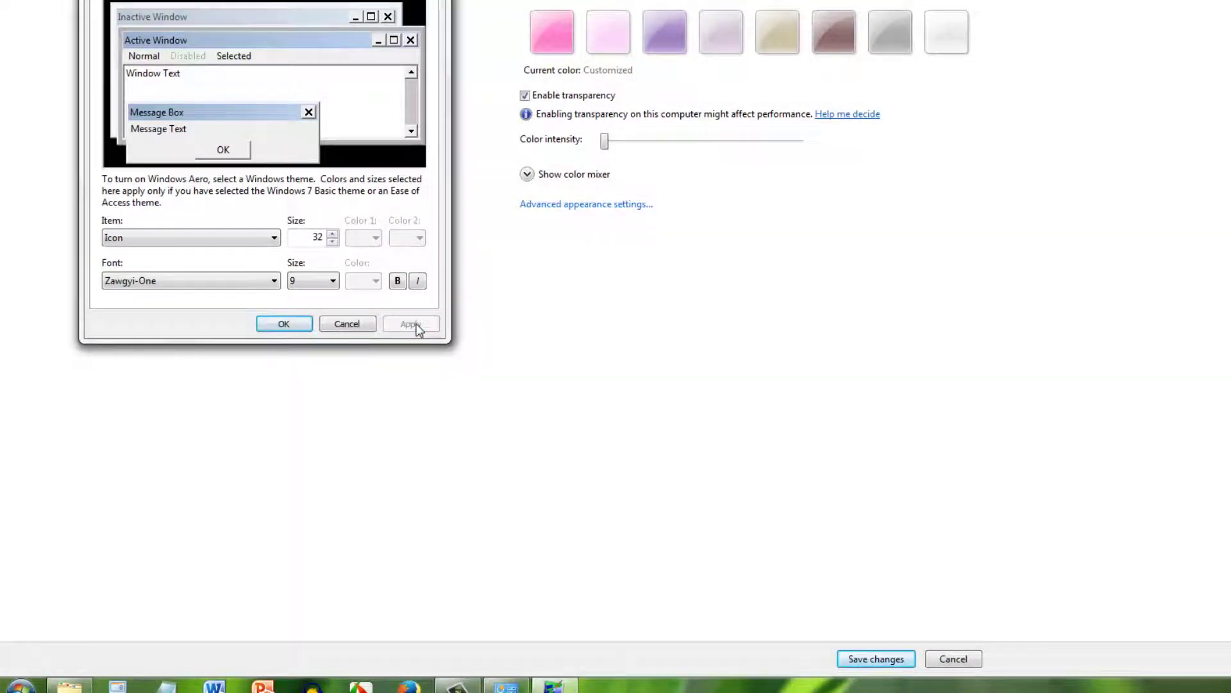
{"action": "left_click", "coordinate": [276, 328]}
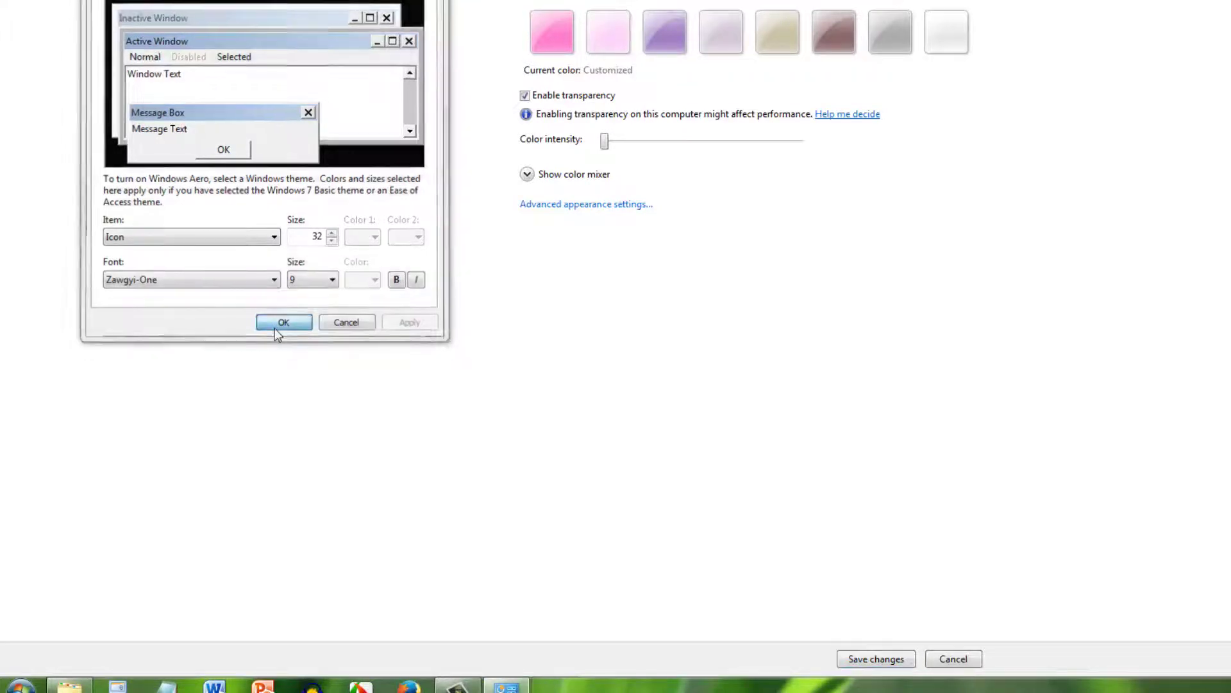
- Return to the Documents library window and check the PowerPoint presentation's Burmese file name
{"action": "left_click", "coordinate": [58, 681]}
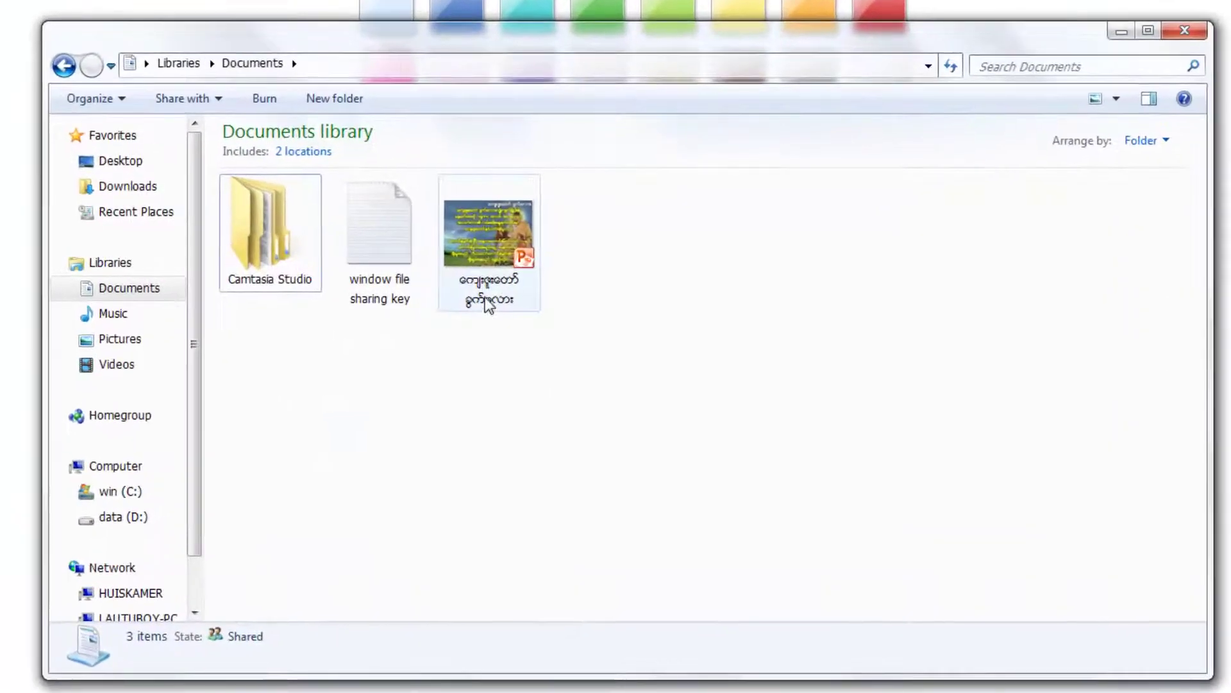
{"action": "mouse_move", "coordinate": [517, 287]}
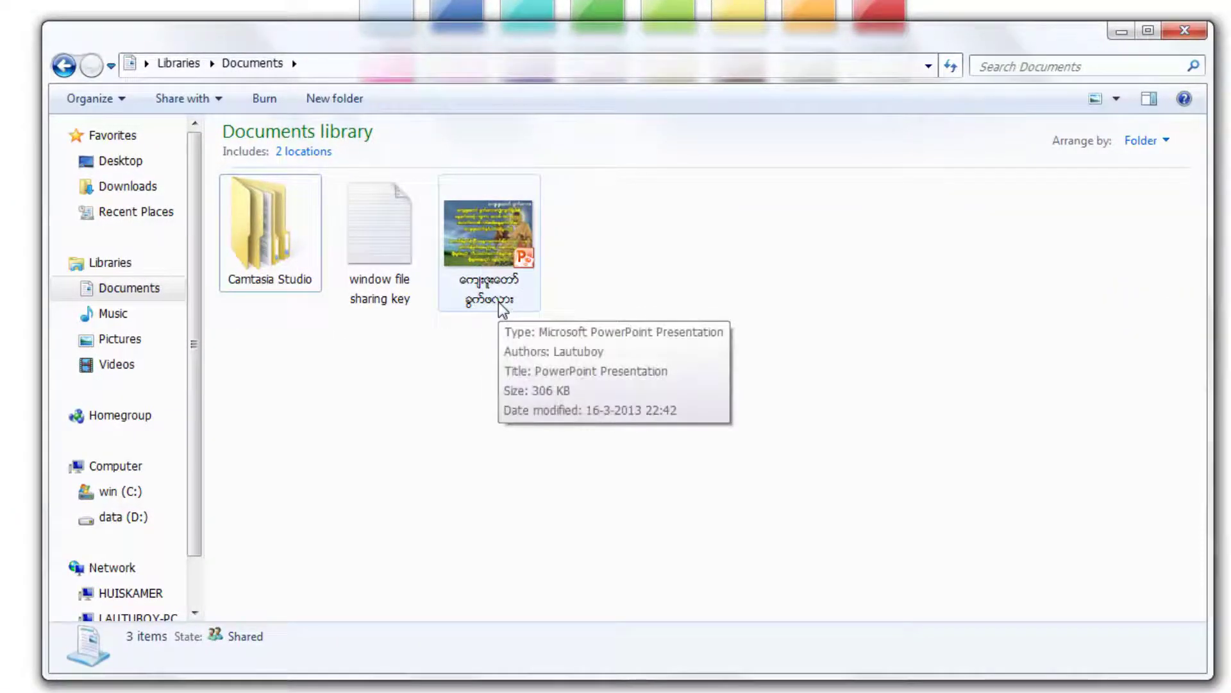
- Check the MP3 file's Burmese name in the Music library and close the folder window
{"action": "left_click", "coordinate": [132, 312]}
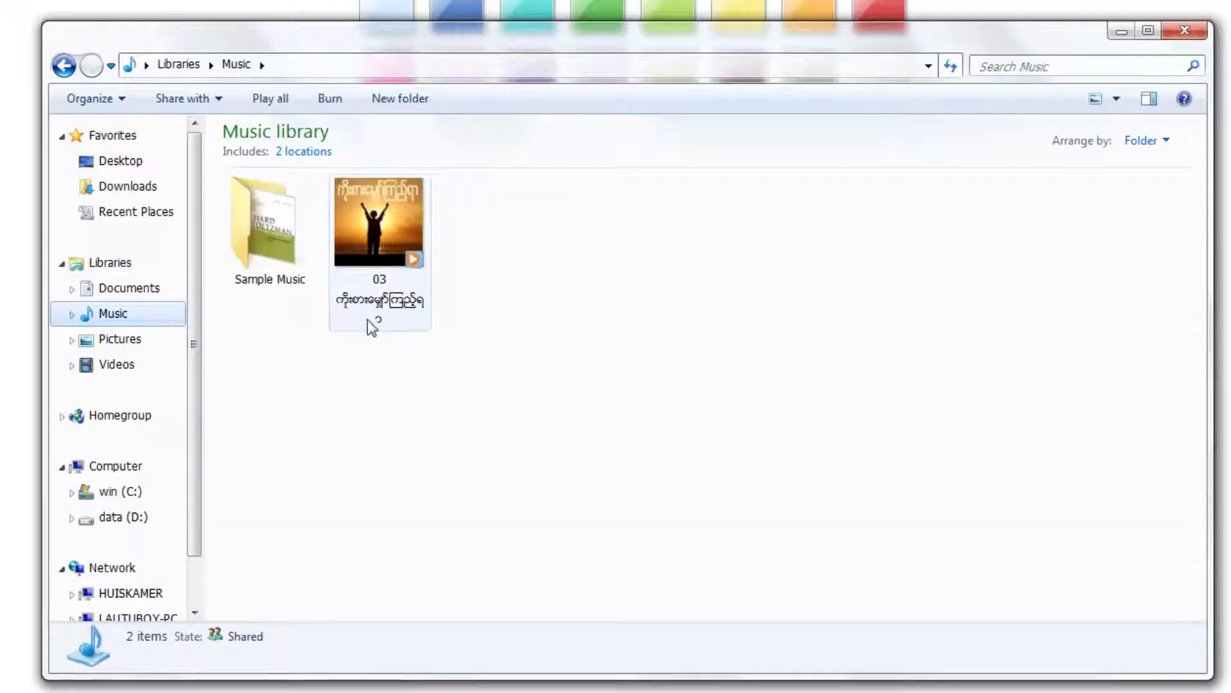
{"action": "mouse_move", "coordinate": [387, 324]}
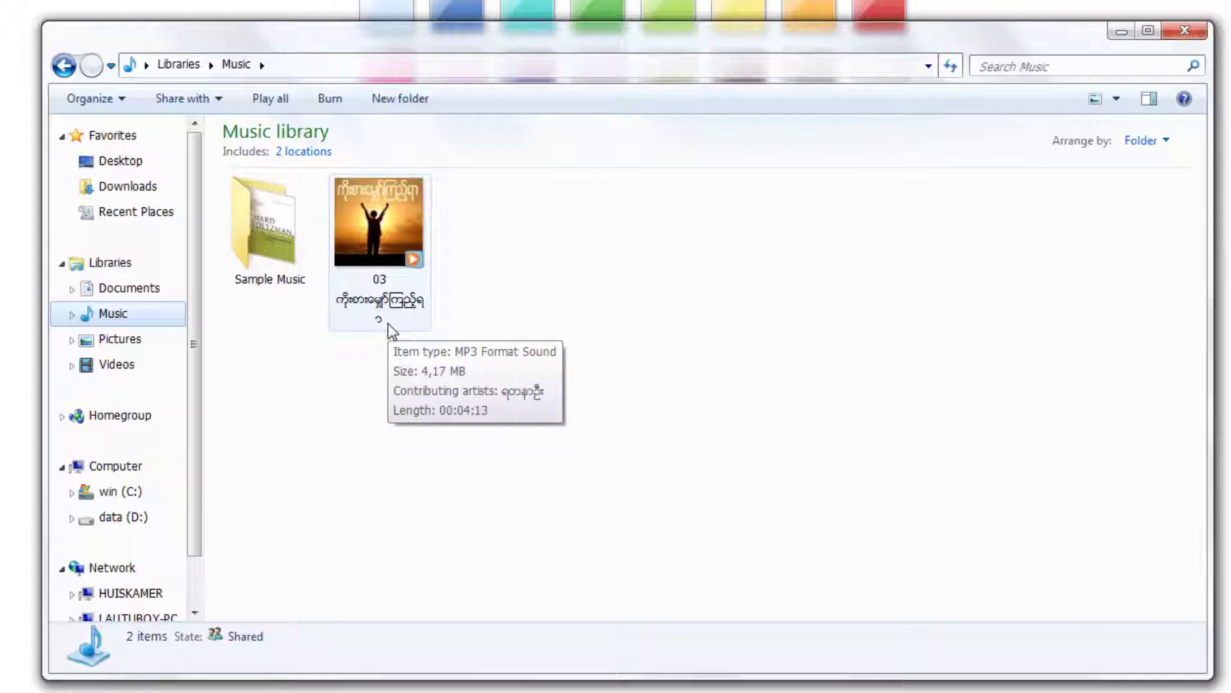
{"action": "left_click", "coordinate": [1184, 29]}
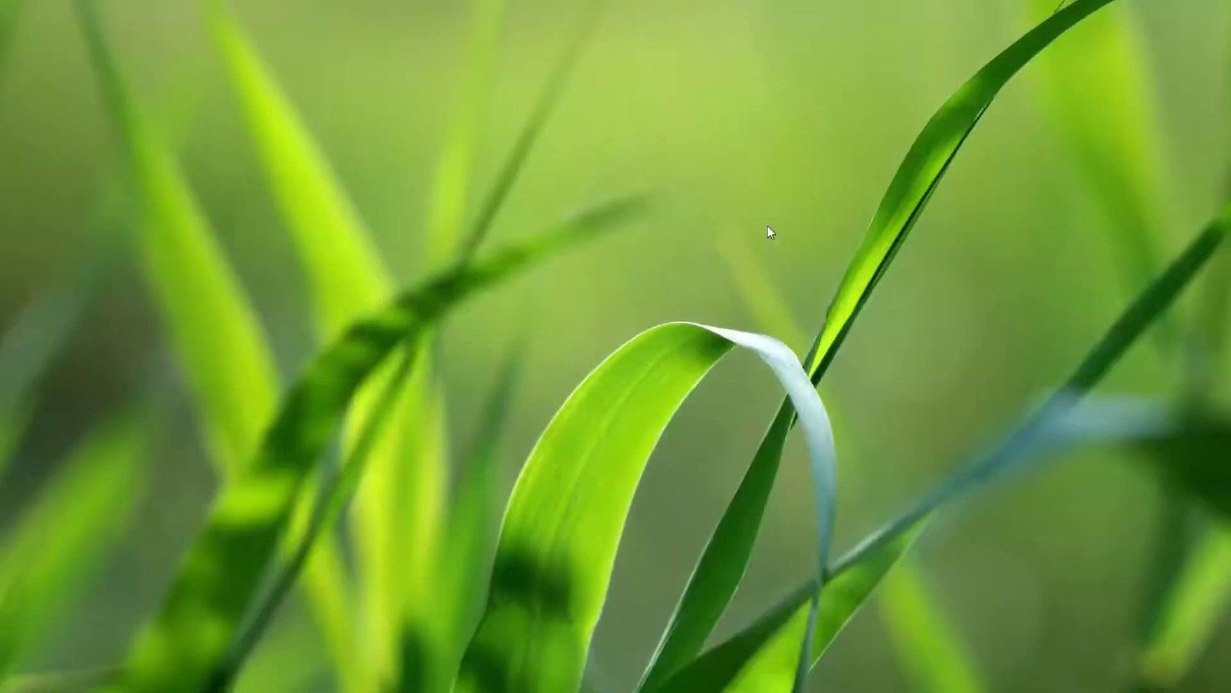
- Refresh the desktop and open the additional shutdown options
{"action": "right_click", "coordinate": [626, 234]}
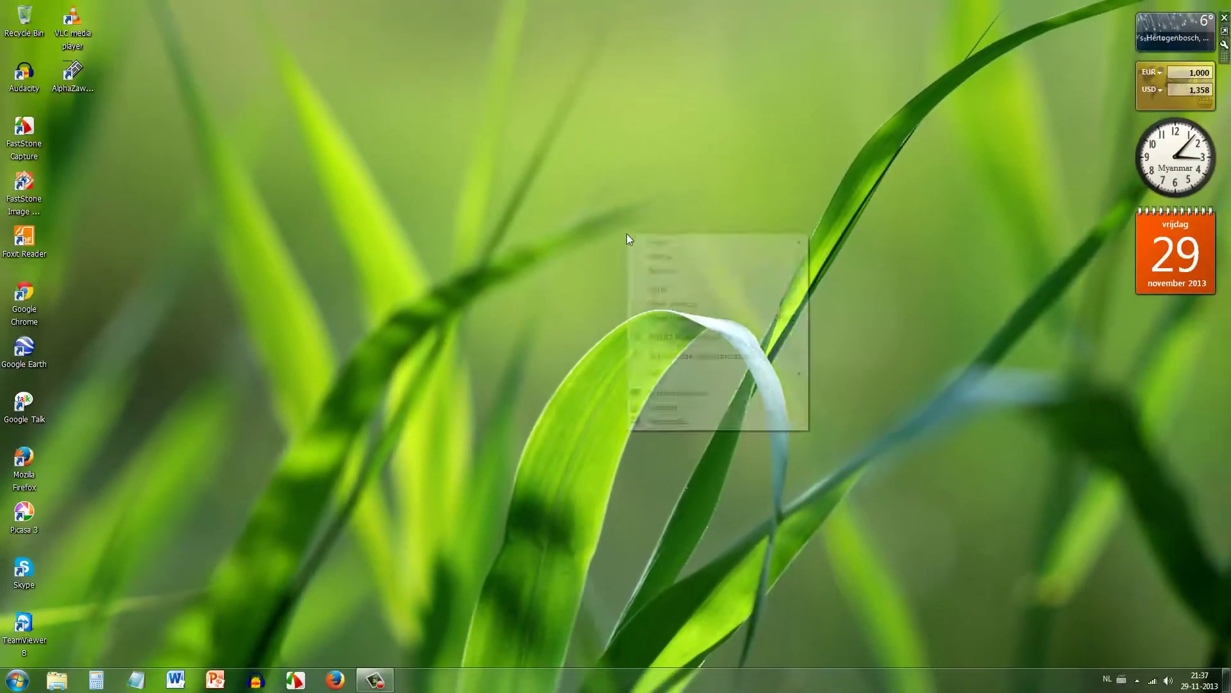
{"action": "left_click", "coordinate": [652, 272]}
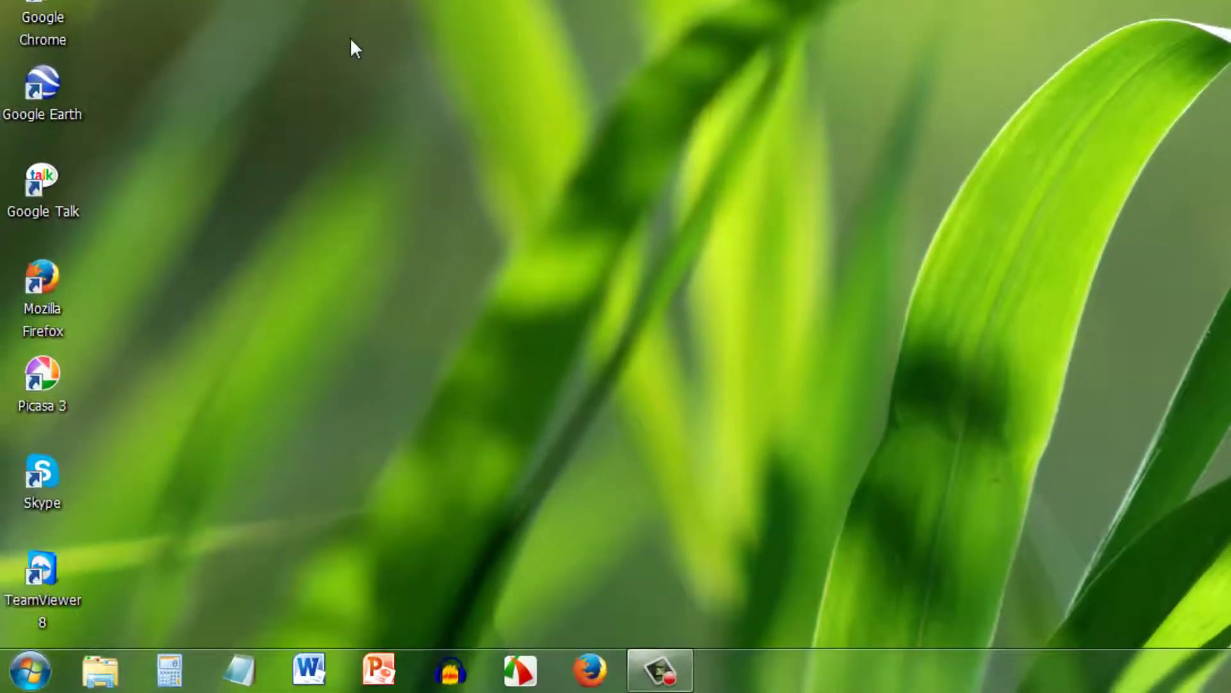
{"action": "left_click", "coordinate": [30, 671]}
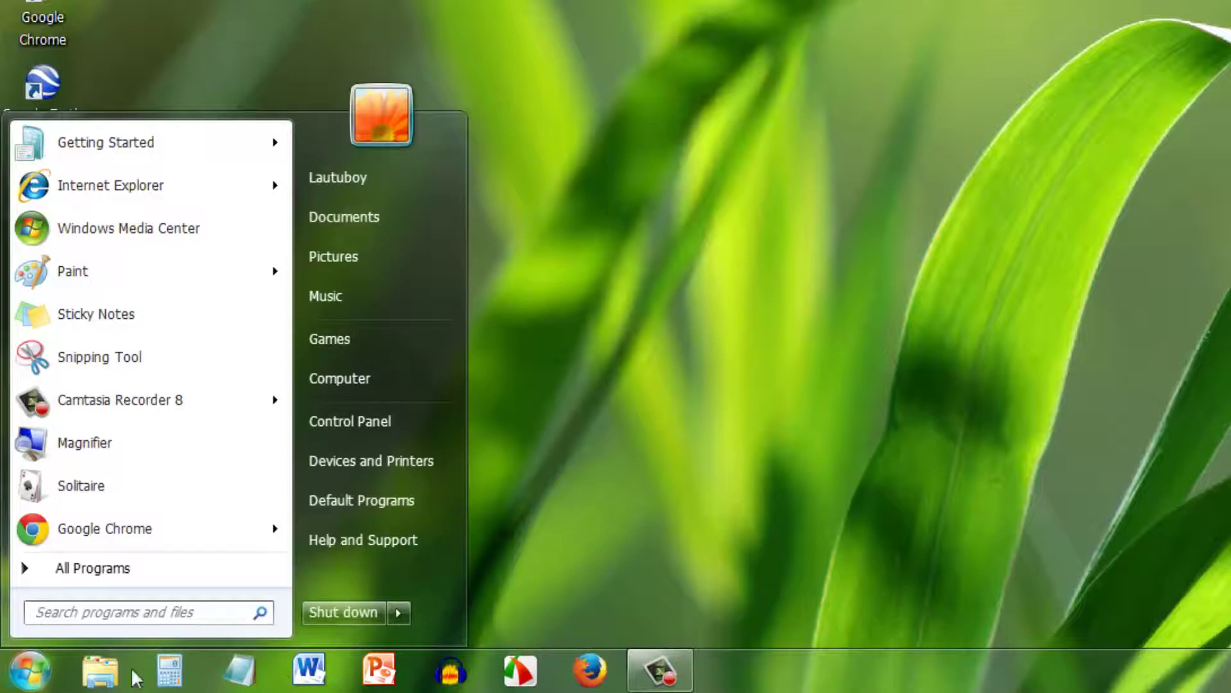
{"action": "left_click", "coordinate": [409, 614]}
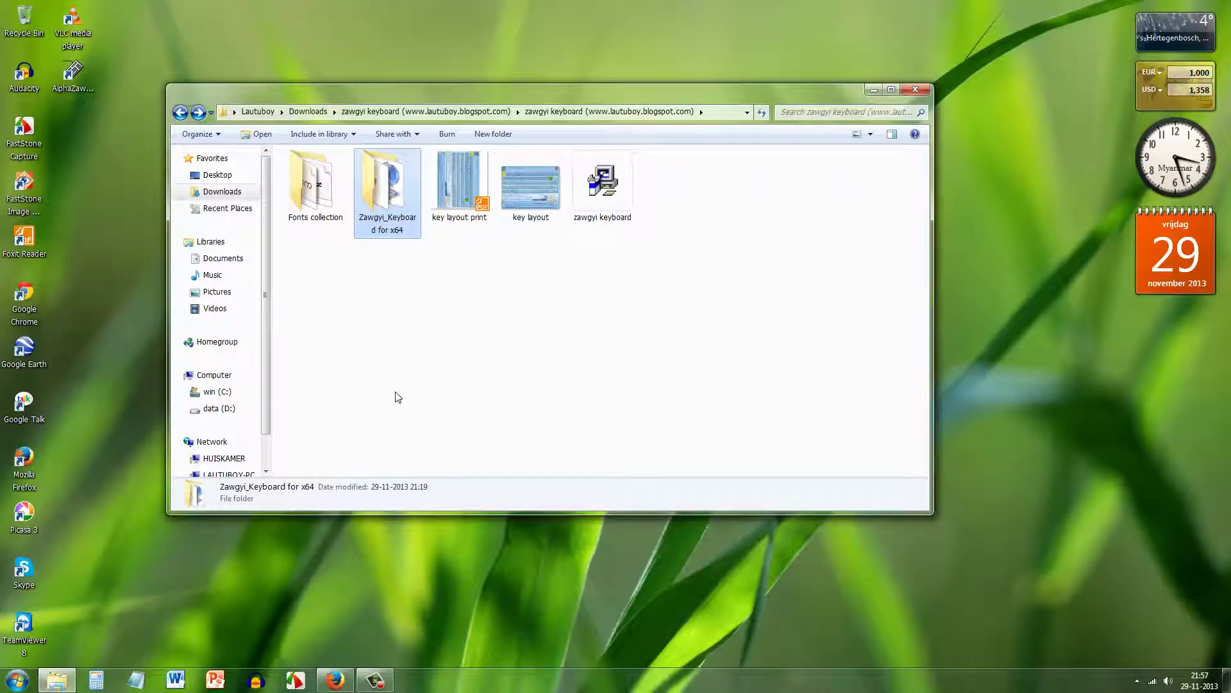
- Switch to Firefox and test the keyboard by entering "kochin" and random letters in the Google search box
{"action": "left_click", "coordinate": [334, 678]}
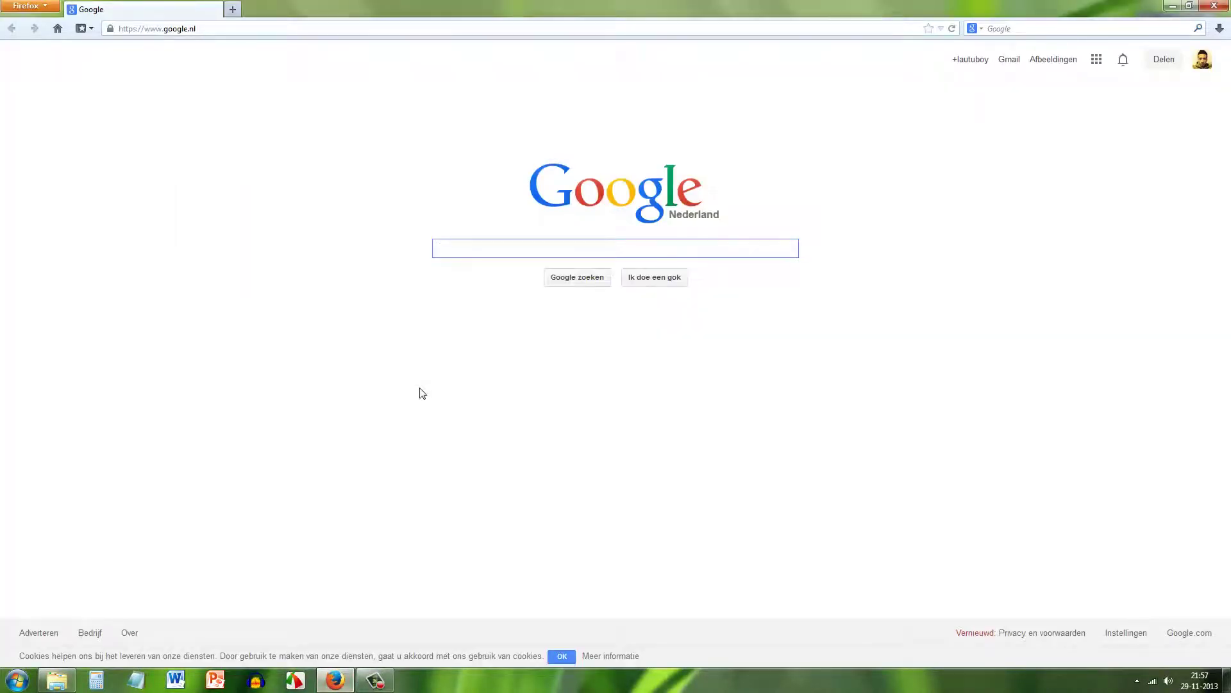
{"action": "type", "text": "kochin"}
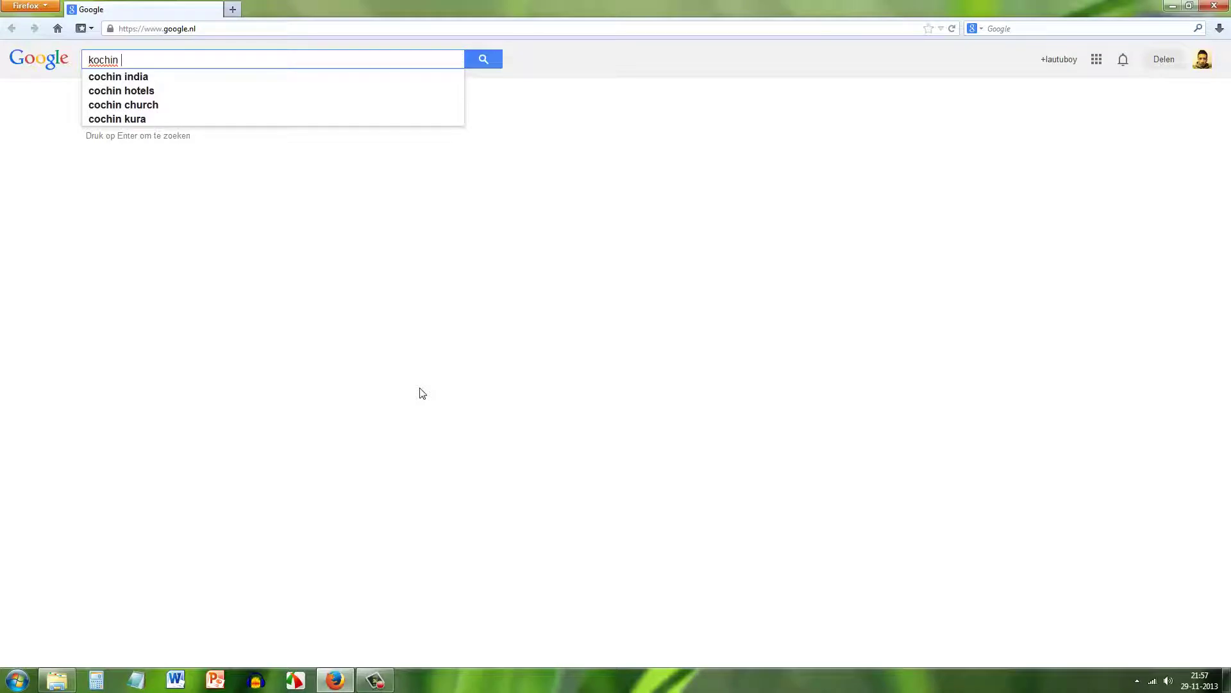
{"action": "type", "text": "jdifjfgjdsogkldsgfdgfd"}
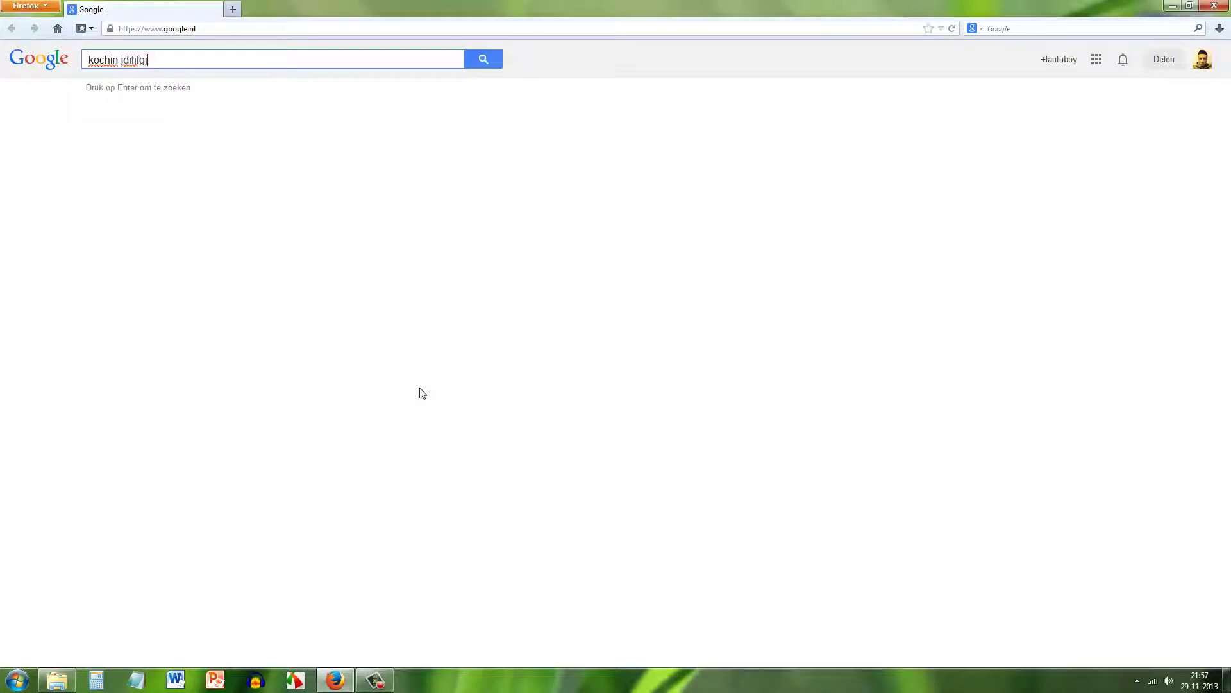
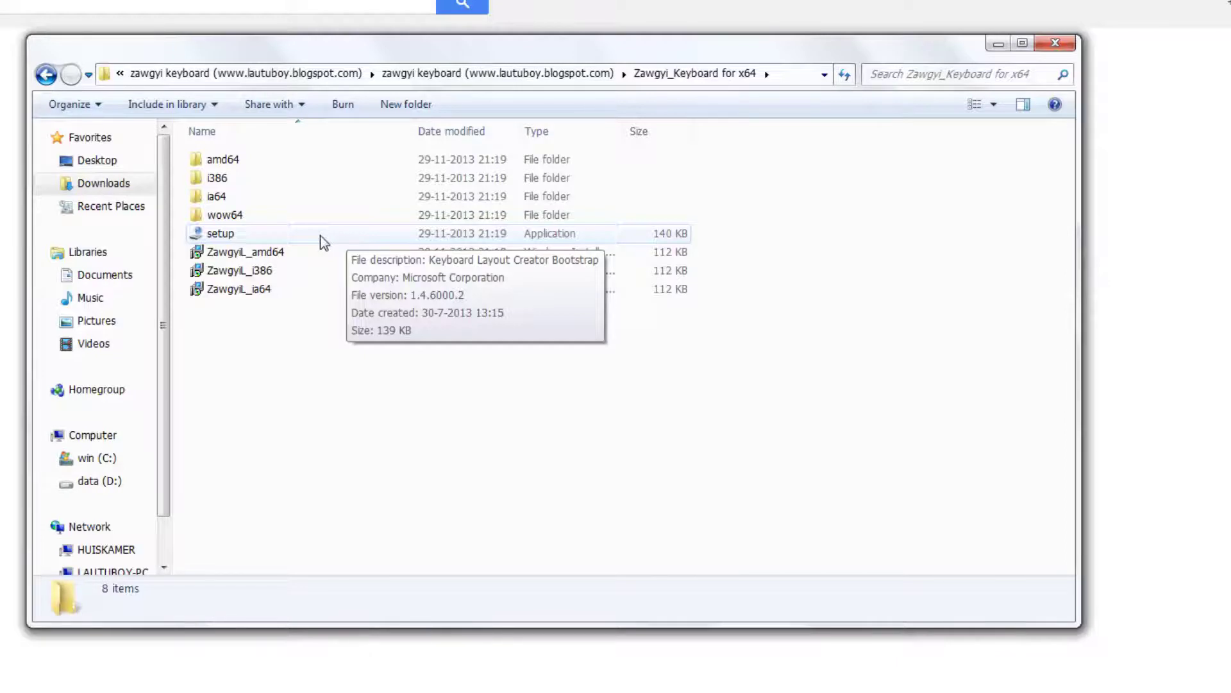
- Open the computer's system properties to check whether Windows is 32-bit or 64-bit
{"action": "mouse_move", "coordinate": [315, 258]}
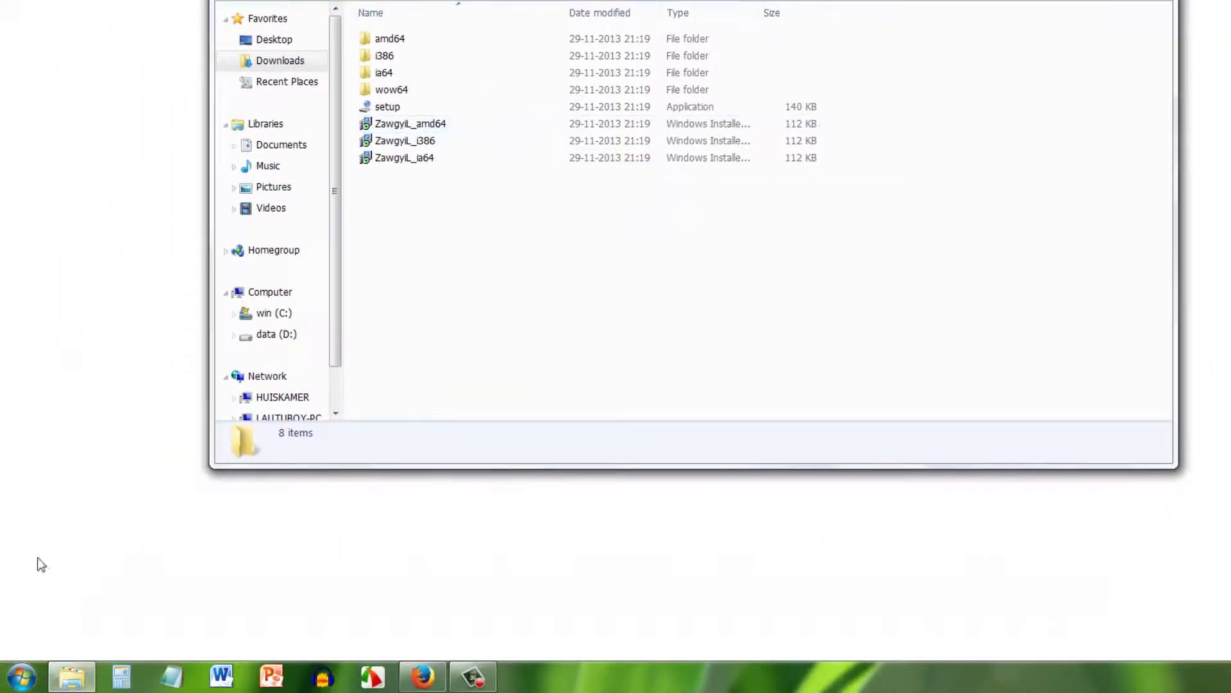
{"action": "left_click", "coordinate": [21, 677]}
{"action": "right_click", "coordinate": [232, 477]}
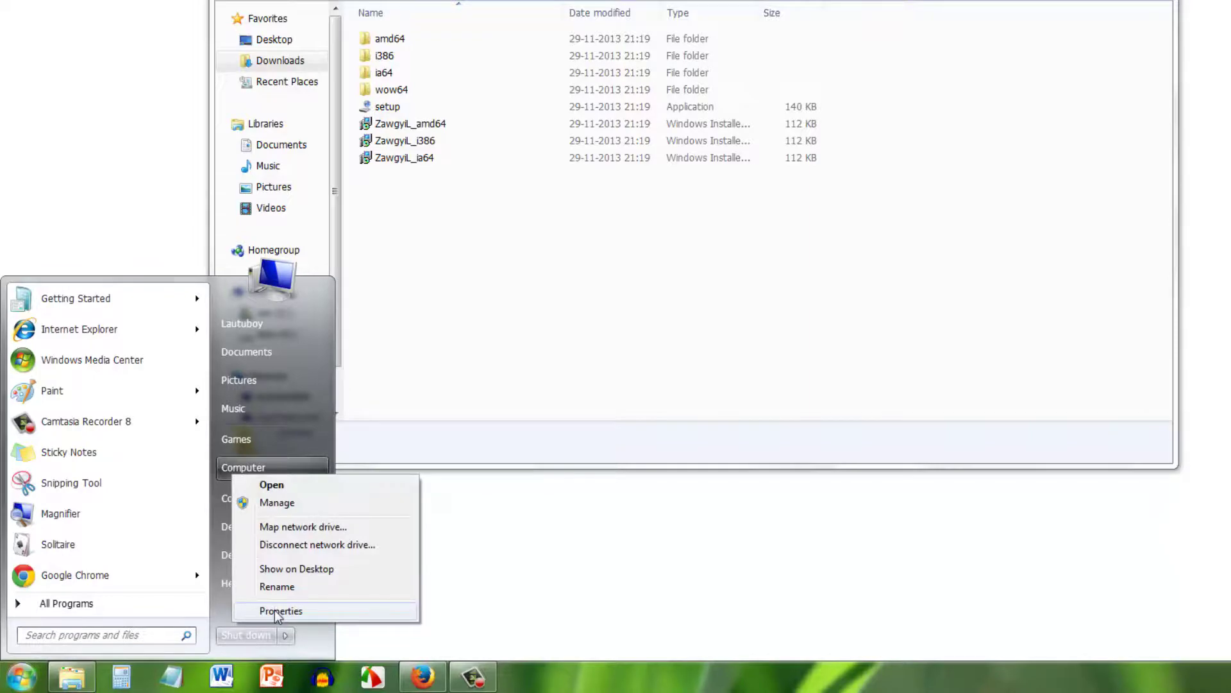
{"action": "left_click", "coordinate": [277, 611]}
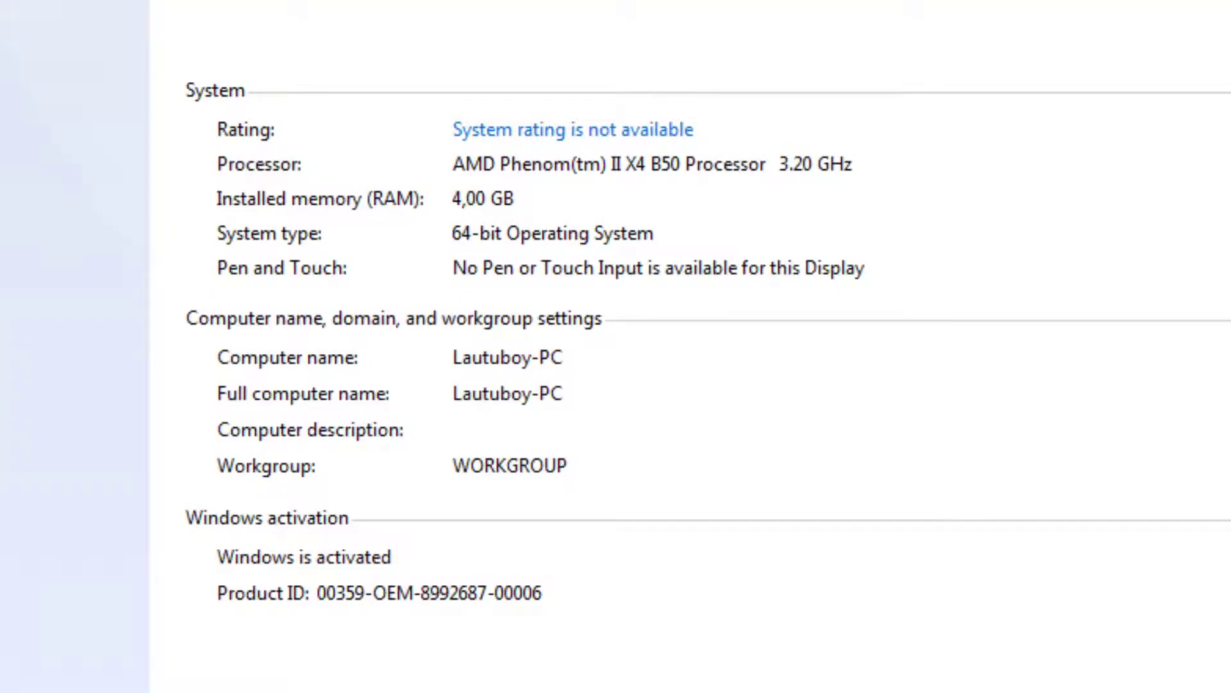
- Return to the Zawgyi_Keyboard for x64 folder and install the ZawgyiL_amd64 package, closing the installer at the end
{"action": "key", "text": "alt+Tab"}
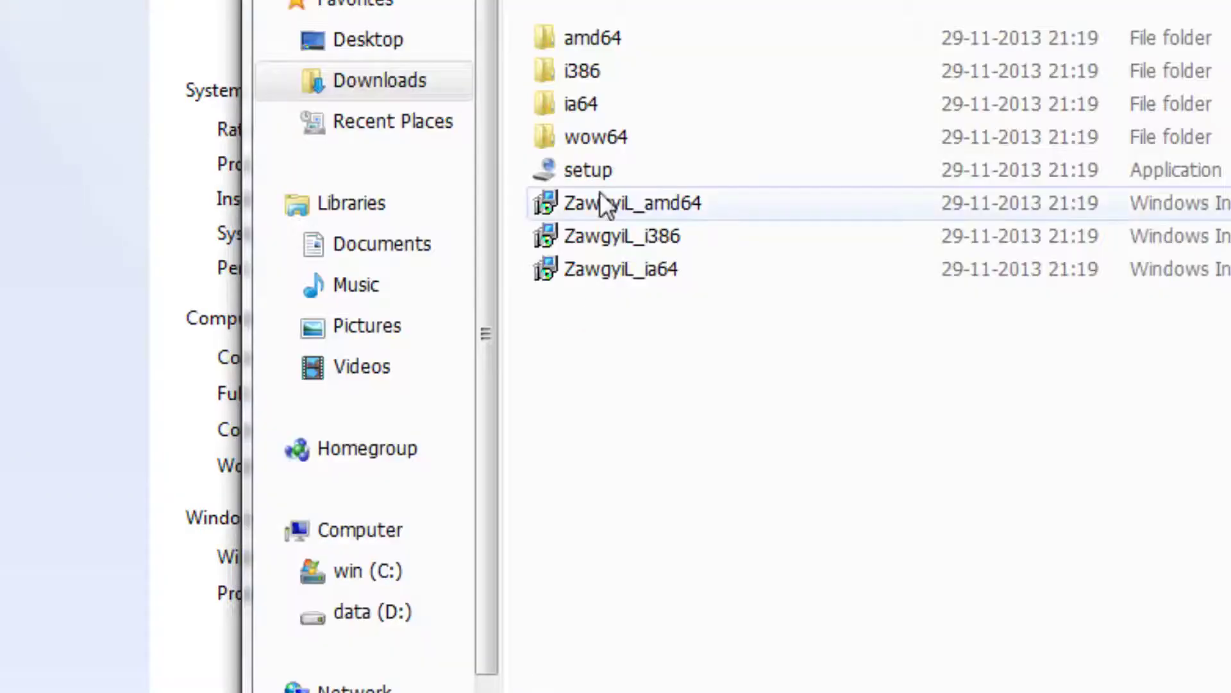
{"action": "mouse_move", "coordinate": [603, 175]}
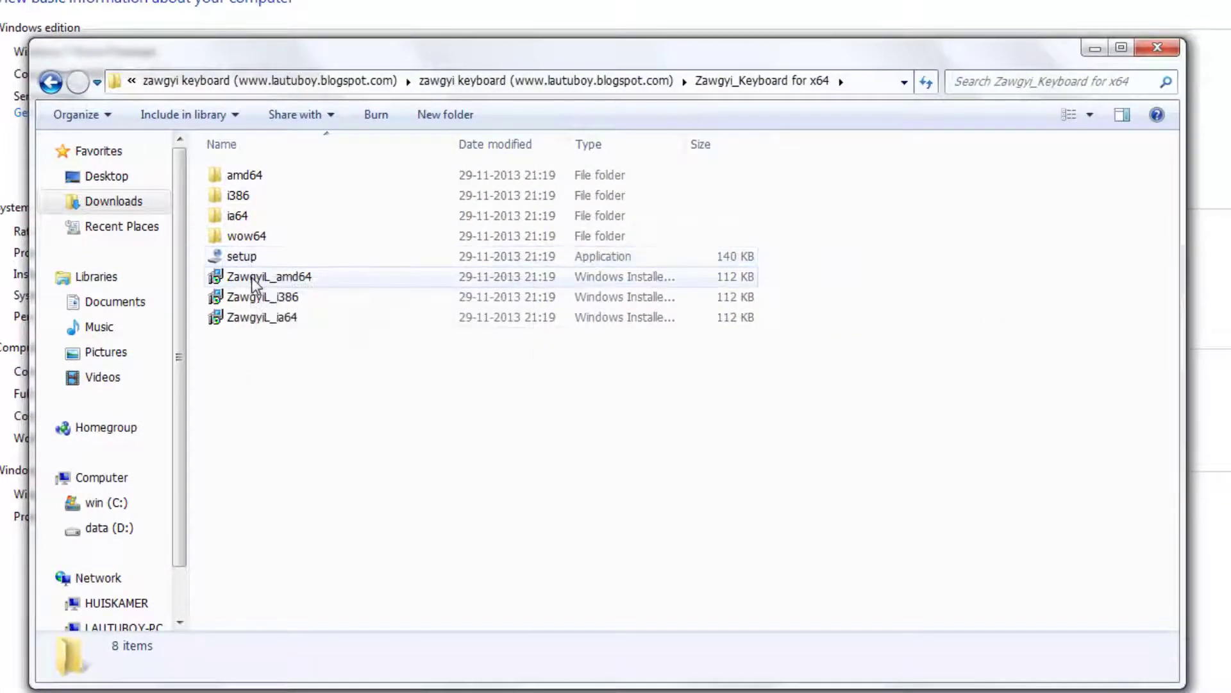
{"action": "mouse_move", "coordinate": [255, 283]}
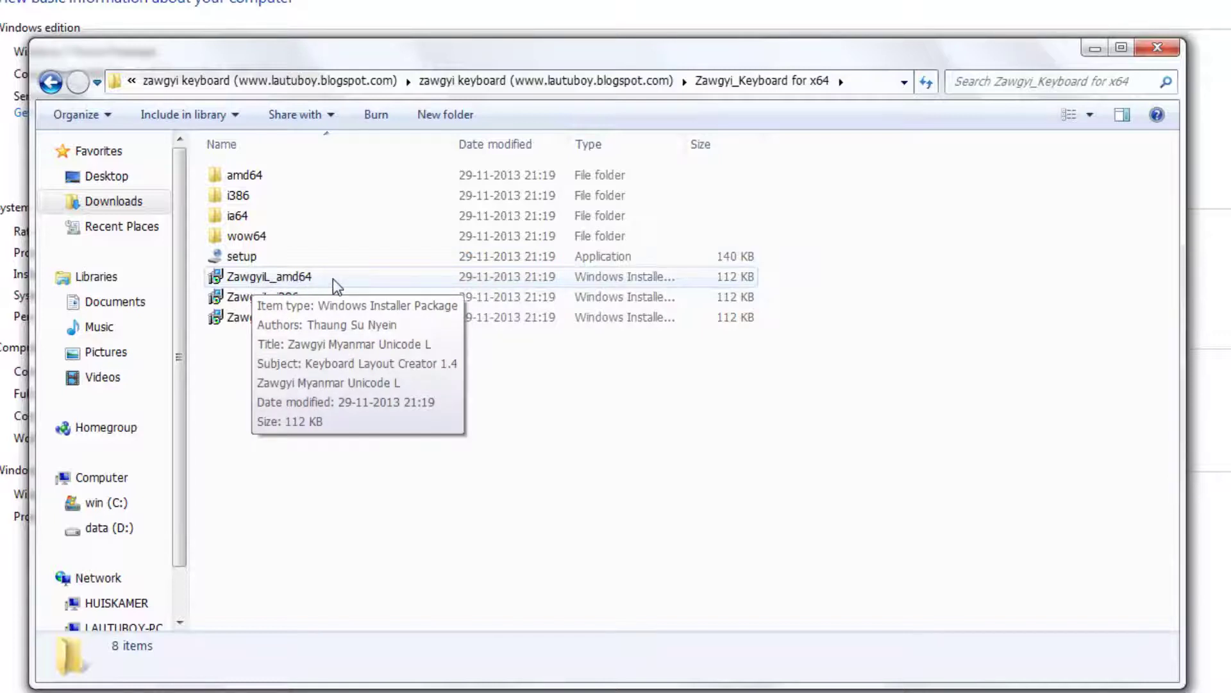
{"action": "mouse_move", "coordinate": [280, 318]}
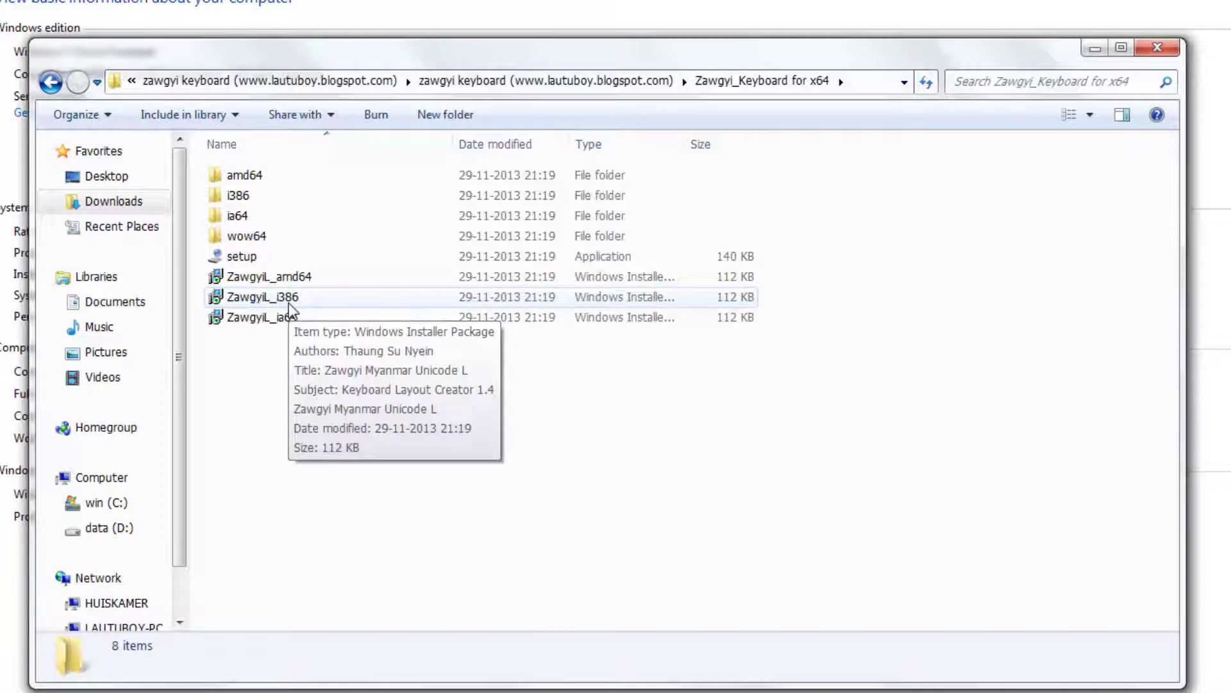
{"action": "double_click", "coordinate": [292, 282]}
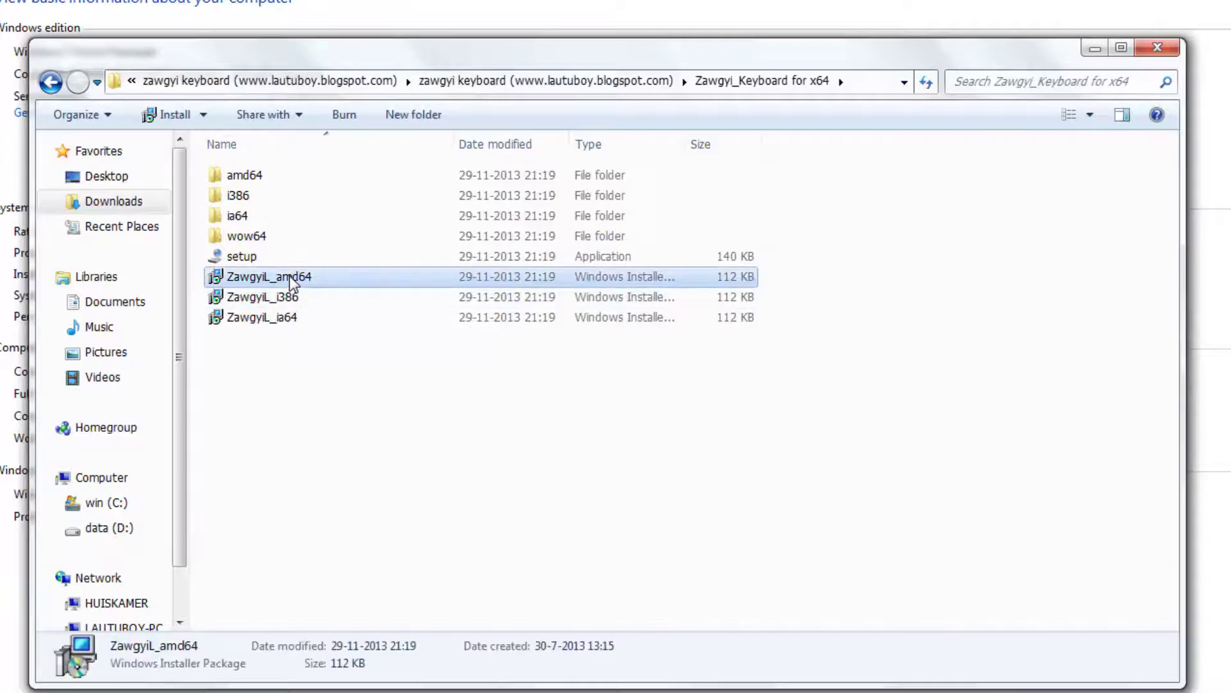
{"action": "left_click", "coordinate": [763, 443]}
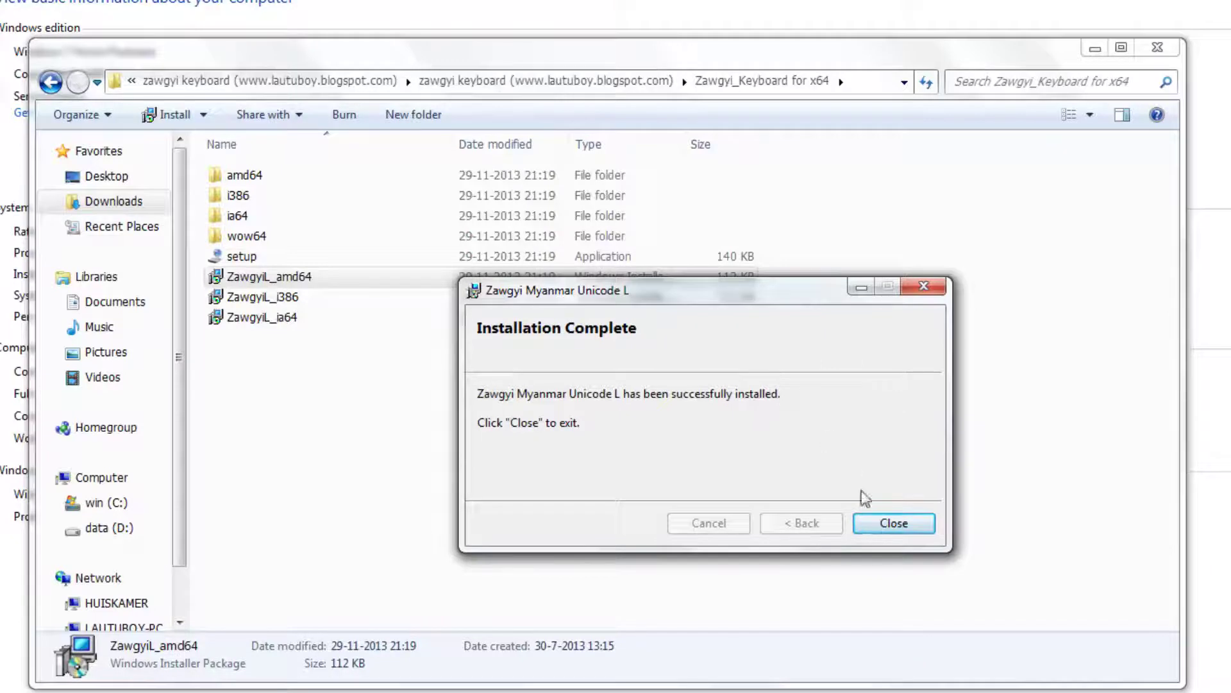
{"action": "left_click", "coordinate": [887, 526]}
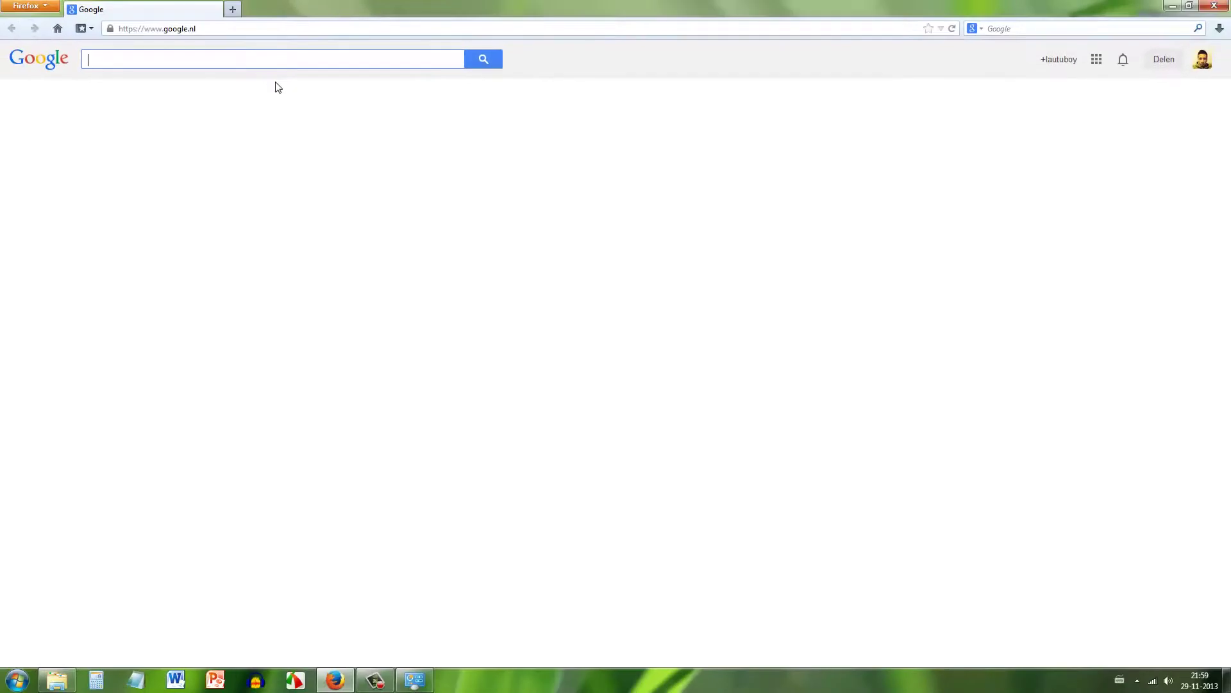
- Test the keyboard with "ko" and random Burmese characters in the Google search box, clear the text and close Firefox
{"action": "type", "text": "ko က"}
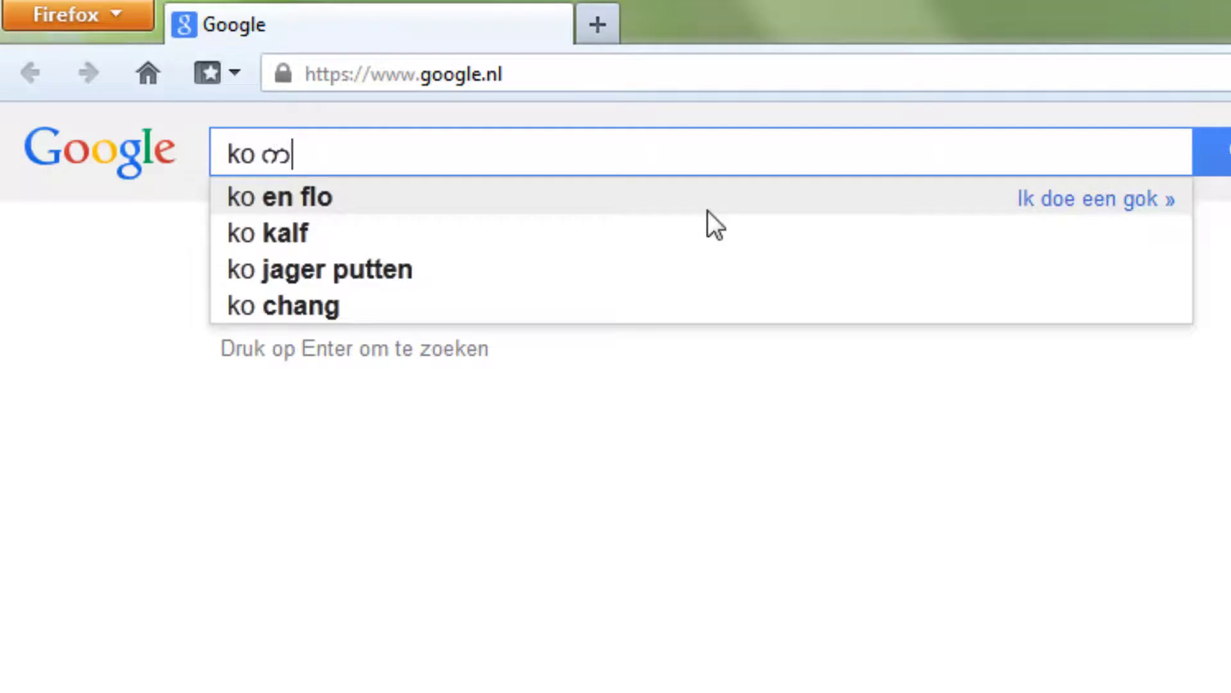
{"action": "type", "text": "ဤ"}
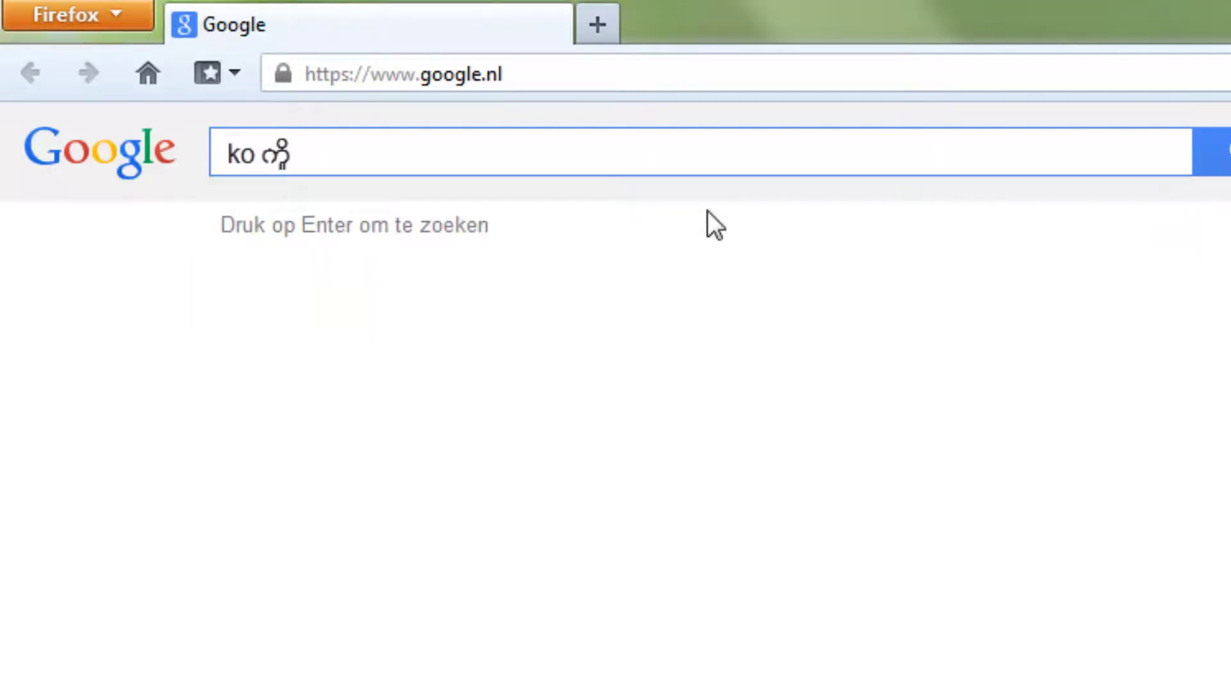
{"action": "type", "text": "ြအကတိုးညျေးင လအကားေသအကဒးသတန အကာသမပွစပွ"}
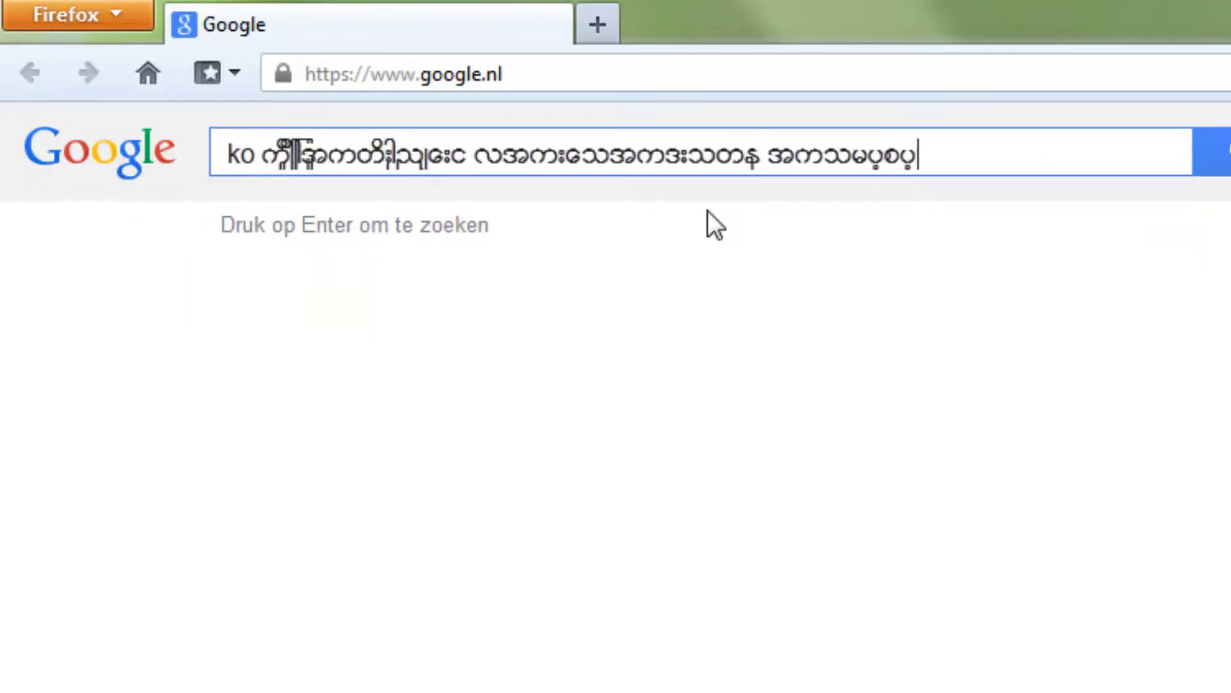
{"action": "key", "text": "ctrl+a"}
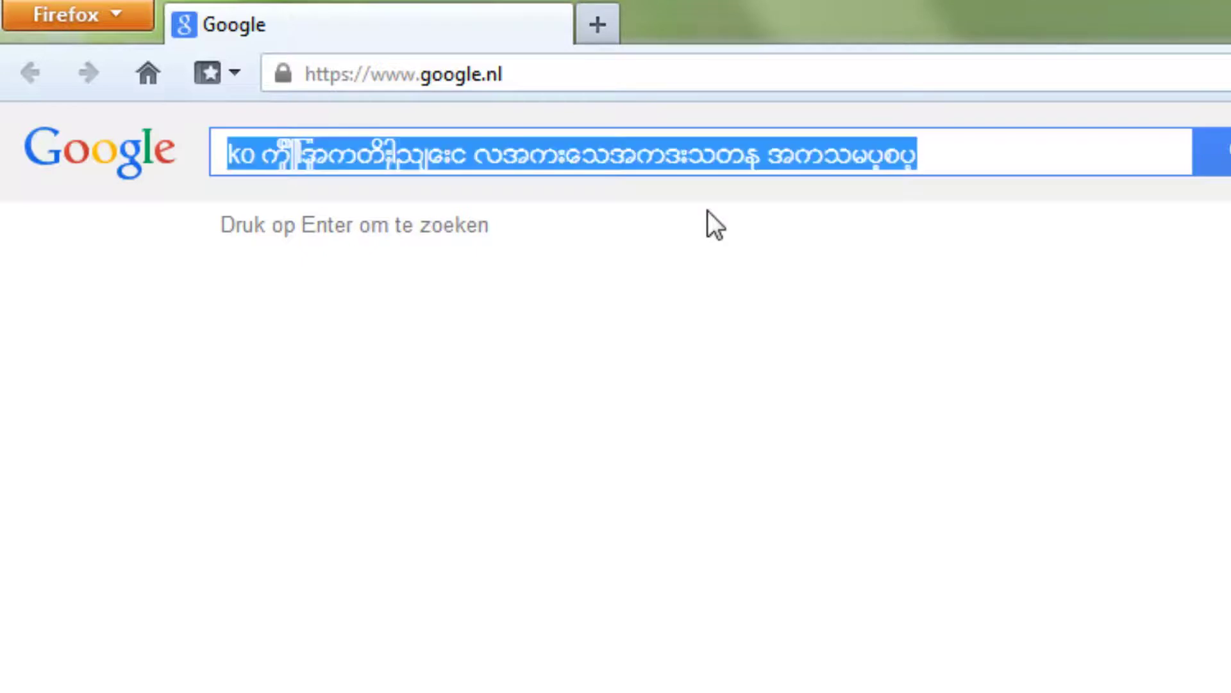
{"action": "key", "text": "BackSpace"}
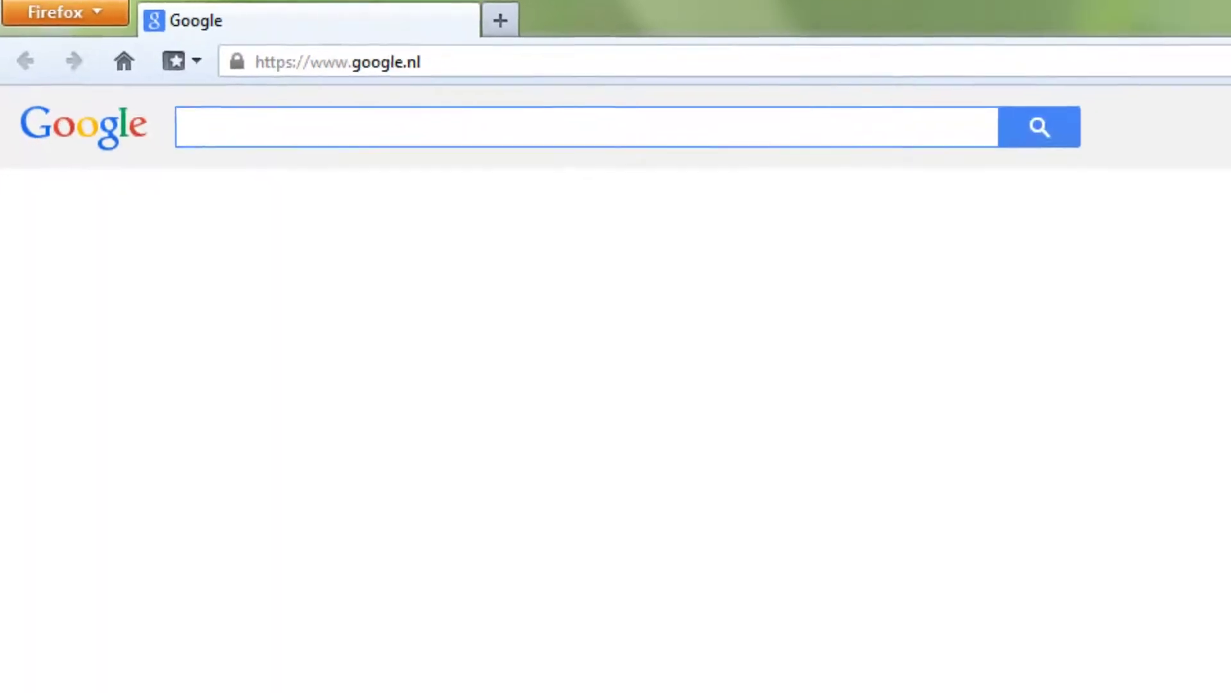
{"action": "left_click", "coordinate": [1215, 6]}
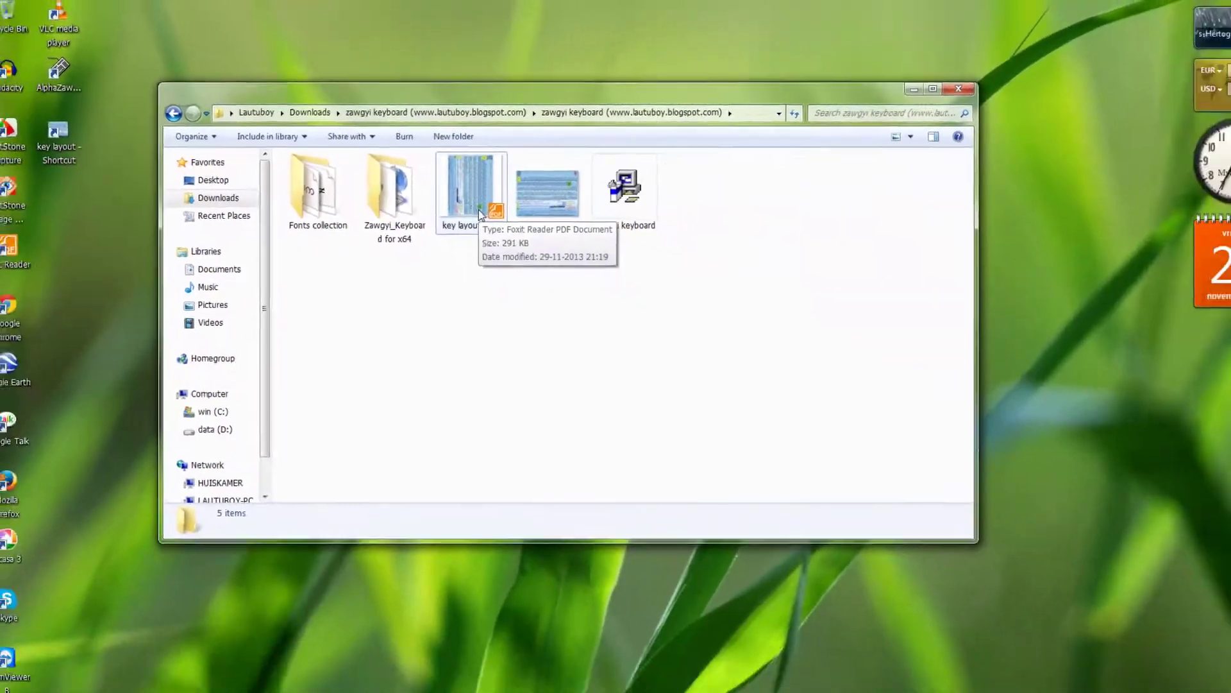
- Open the key layout print PDF, look at its file and print commands, and close the document
{"action": "double_click", "coordinate": [541, 245]}
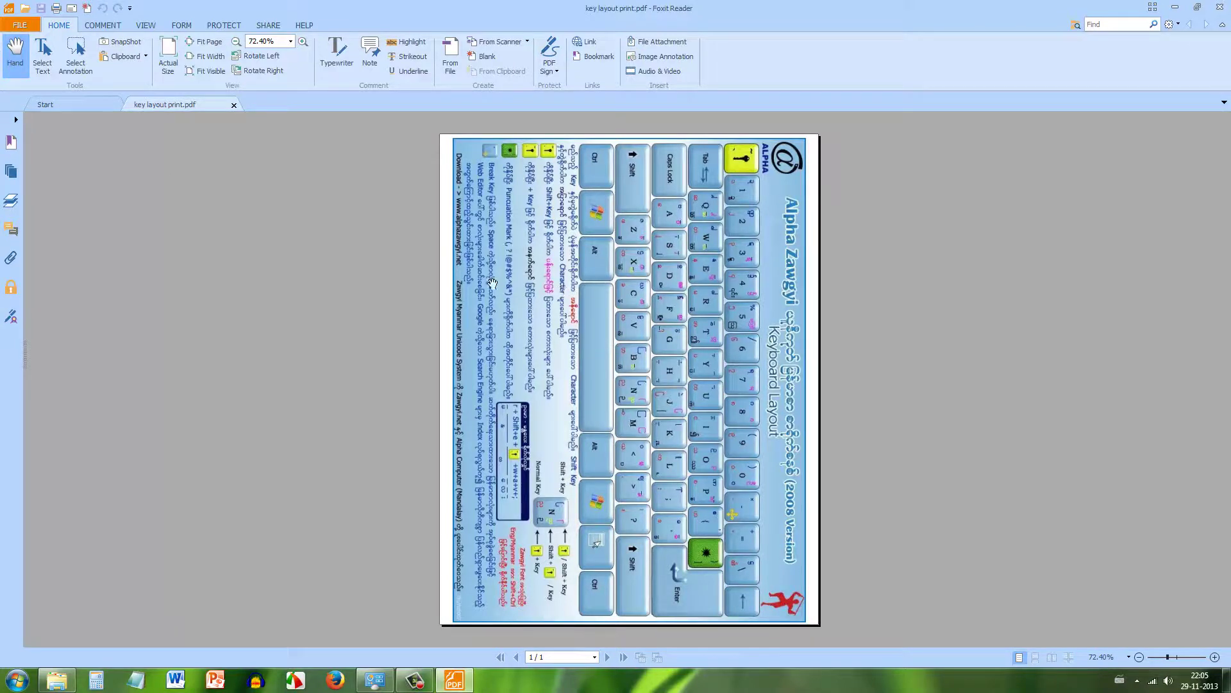
{"action": "left_click", "coordinate": [19, 27]}
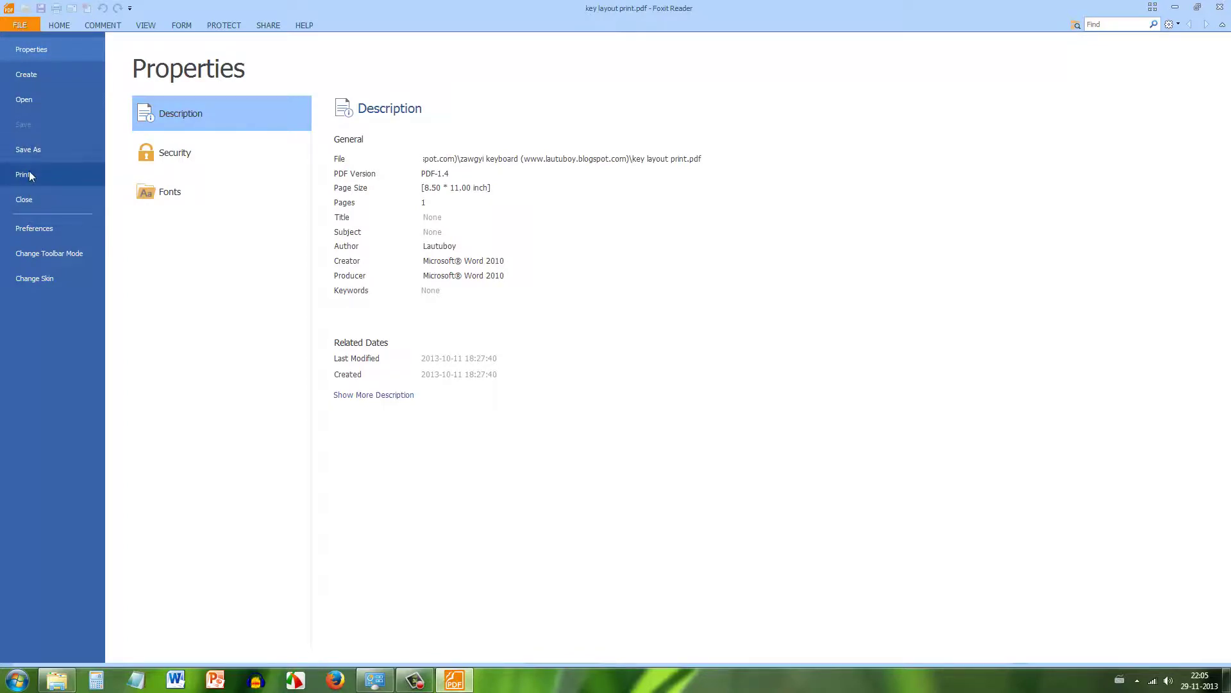
{"action": "left_click", "coordinate": [19, 25]}
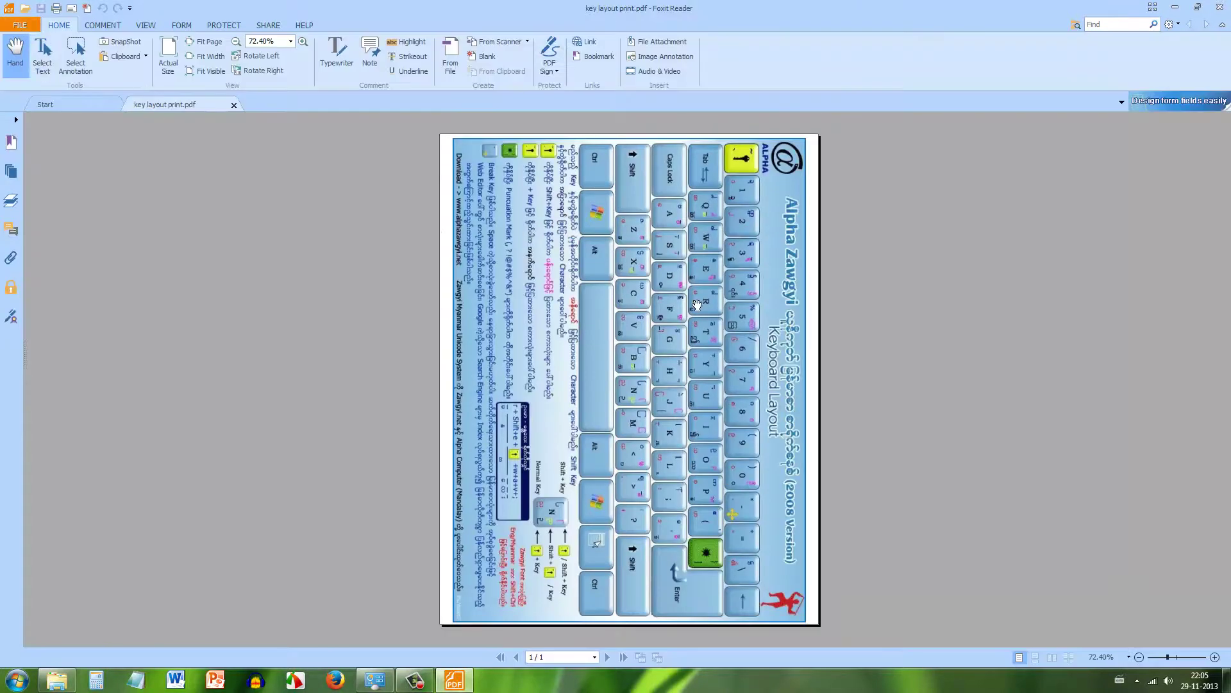
{"action": "left_click", "coordinate": [1220, 7]}
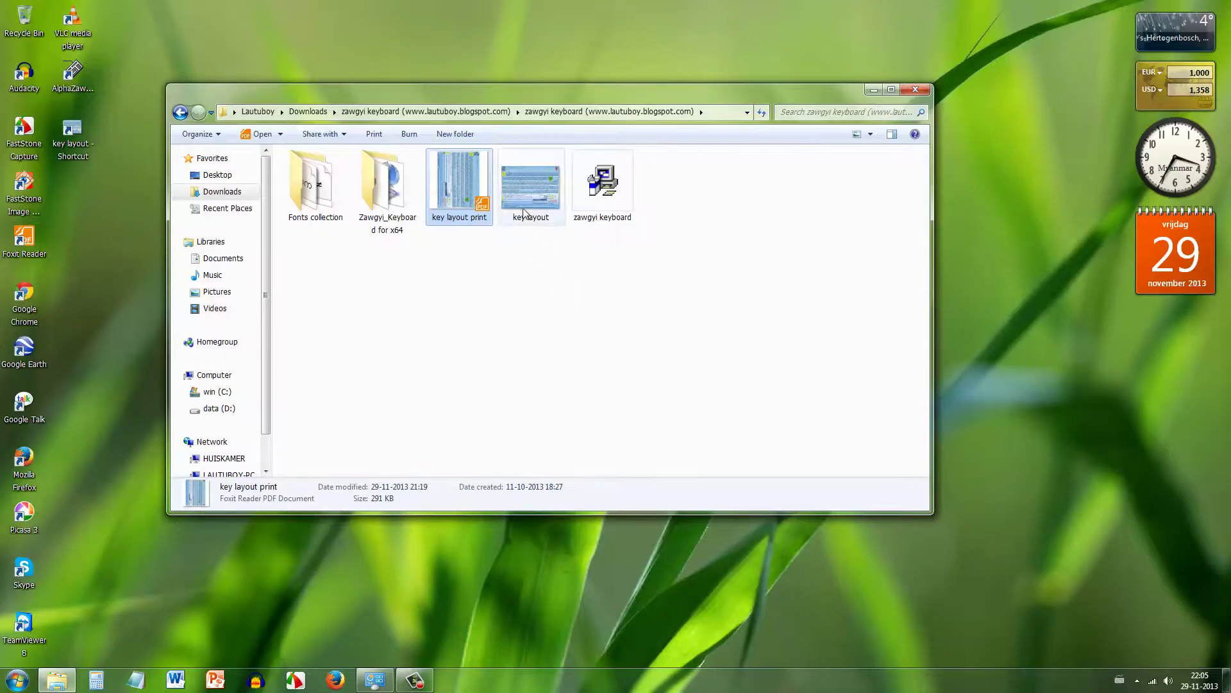
- Open the key layout image, examine the Alpha Zawgyi keyboard layout, and close it
{"action": "mouse_move", "coordinate": [524, 212]}
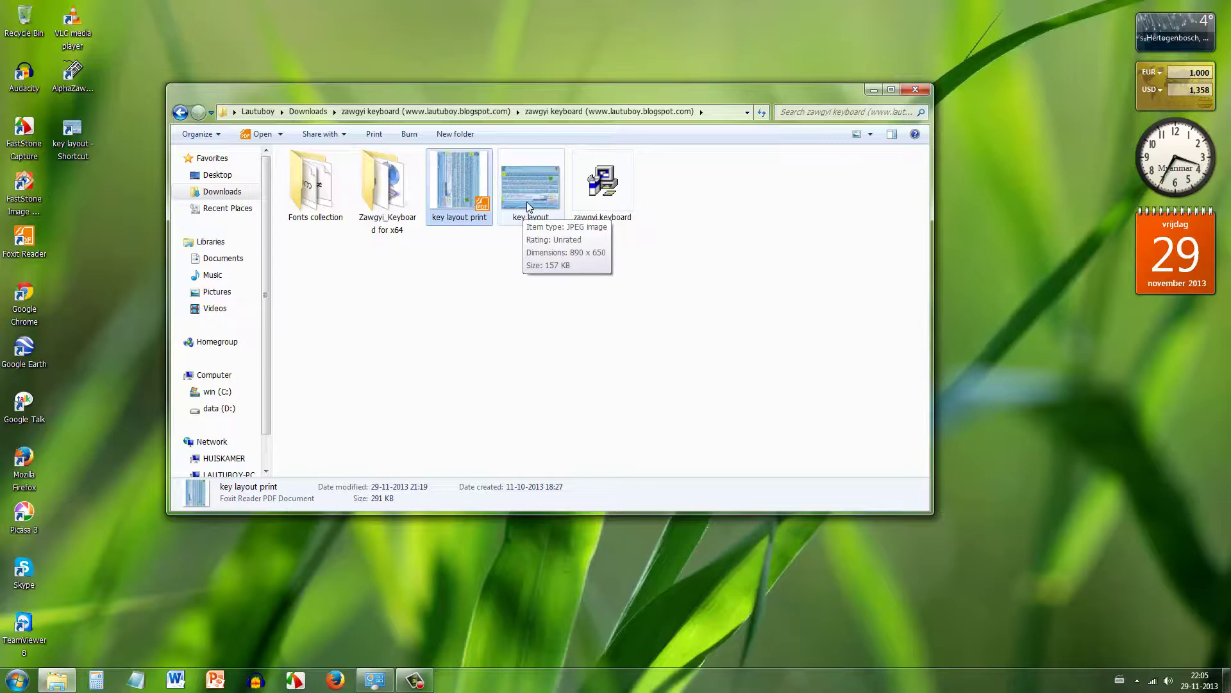
{"action": "double_click", "coordinate": [527, 205]}
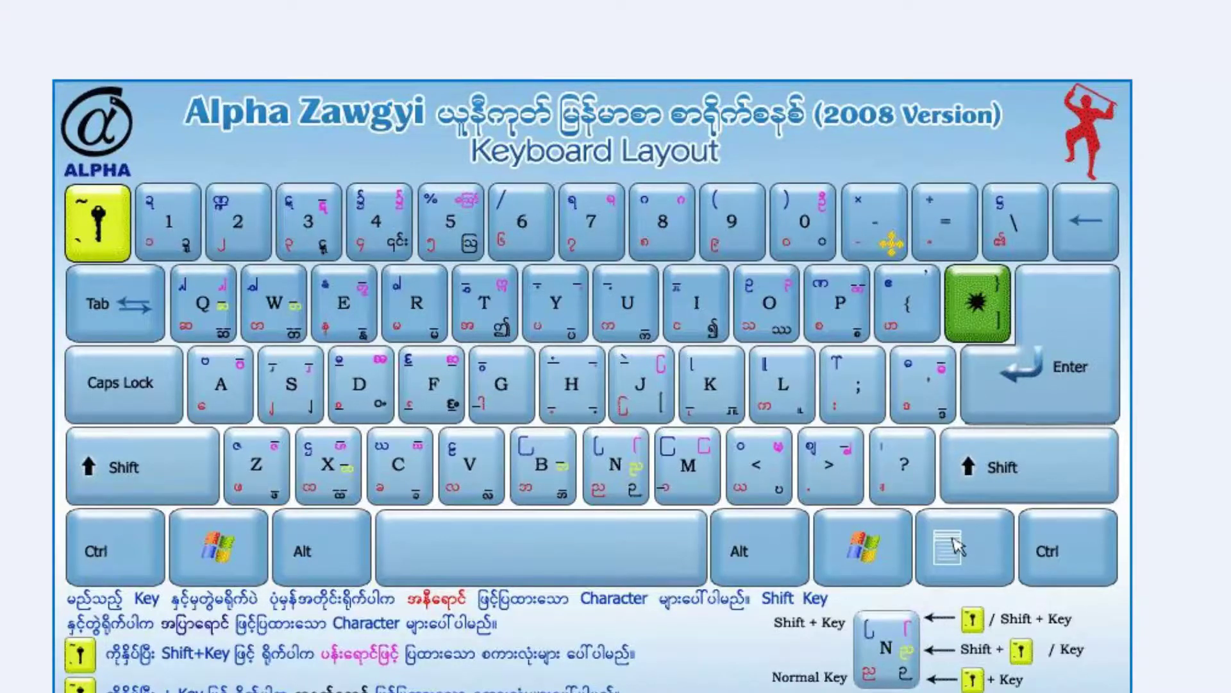
{"action": "key", "text": "Escape"}
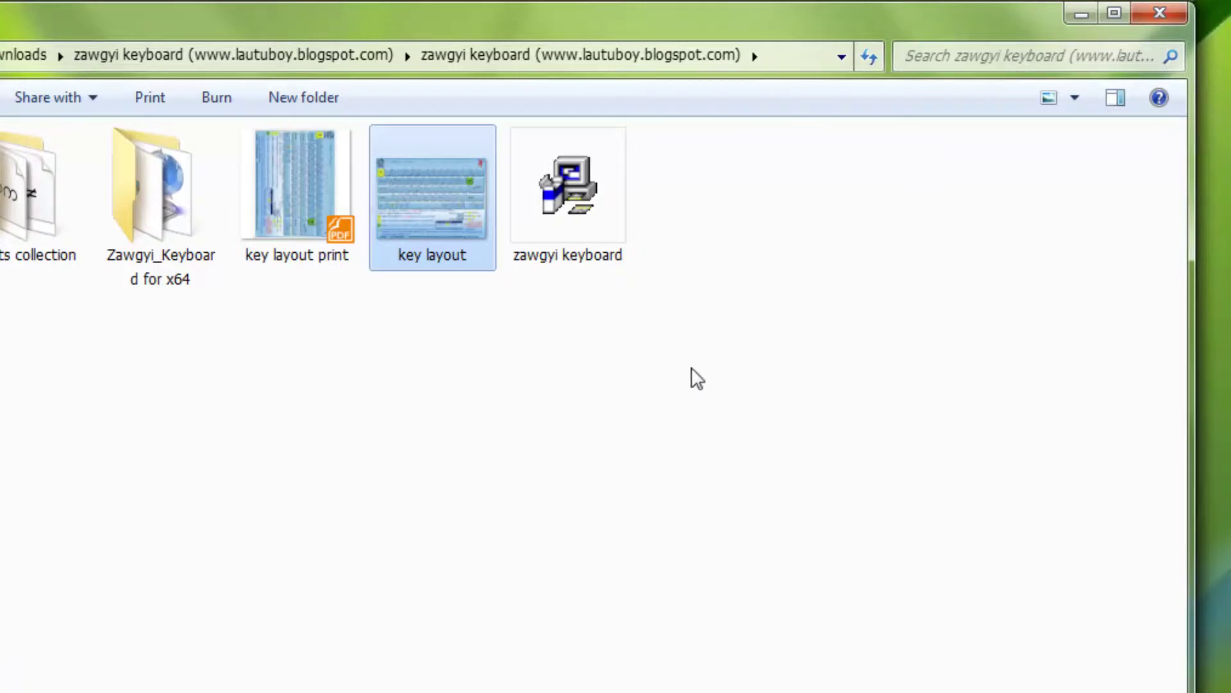